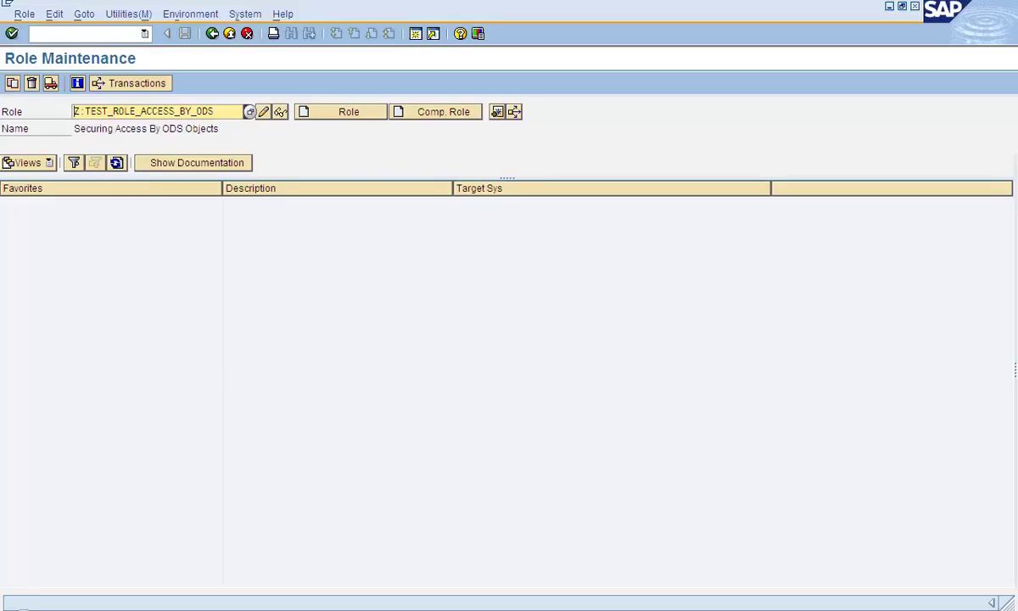
- Open the authorization data of role Z:TEST_ROLE_ACCESS_BY_ODS for change and expand the Business Information Warehouse class
left_click(264, 114)
left_click(225, 181)
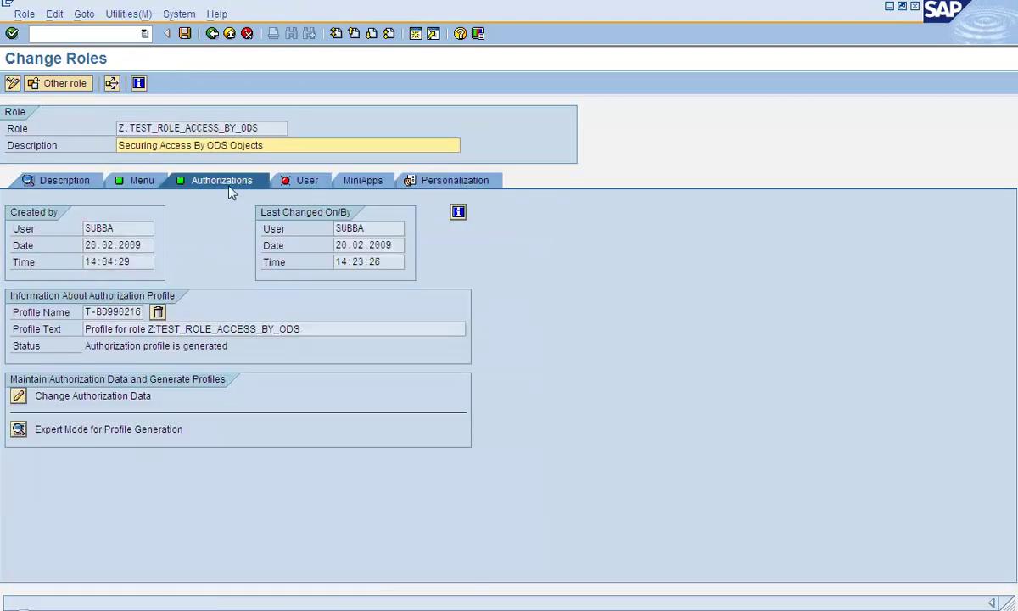
left_click(18, 396)
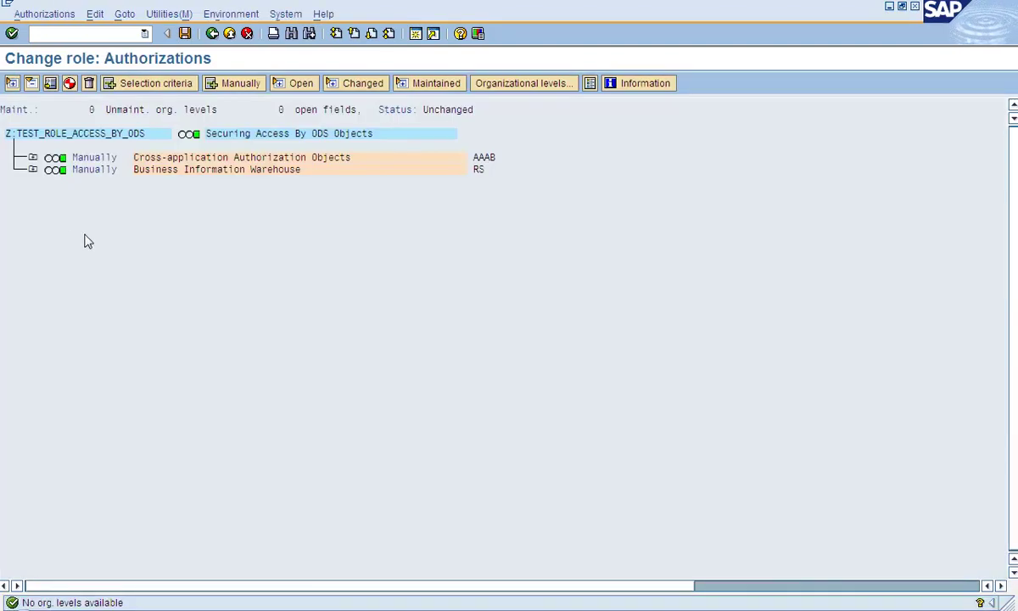
left_click(32, 170)
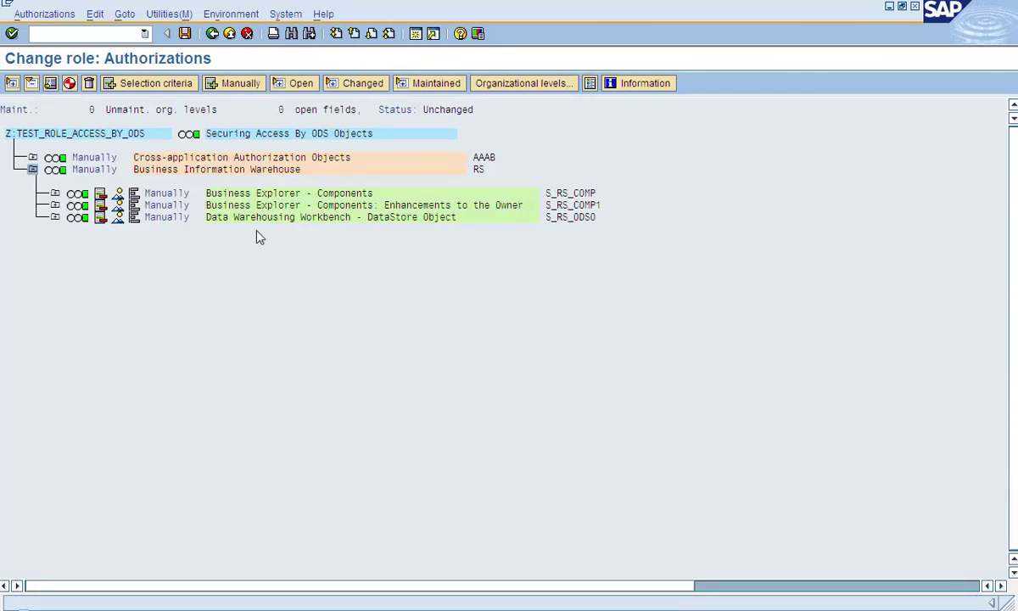
- Examine the field values of authorization objects S_RS_COMP, S_RS_COMP1 and S_RS_ODSO in the existing role
left_click(550, 218)
left_click(589, 222)
left_click(547, 193)
left_click(54, 193)
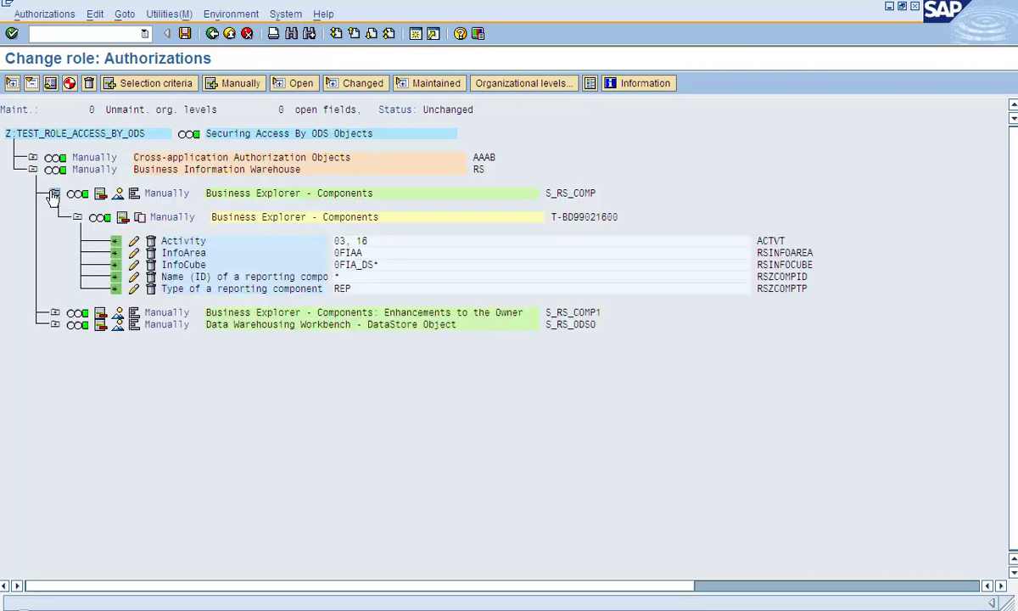
left_click(382, 267)
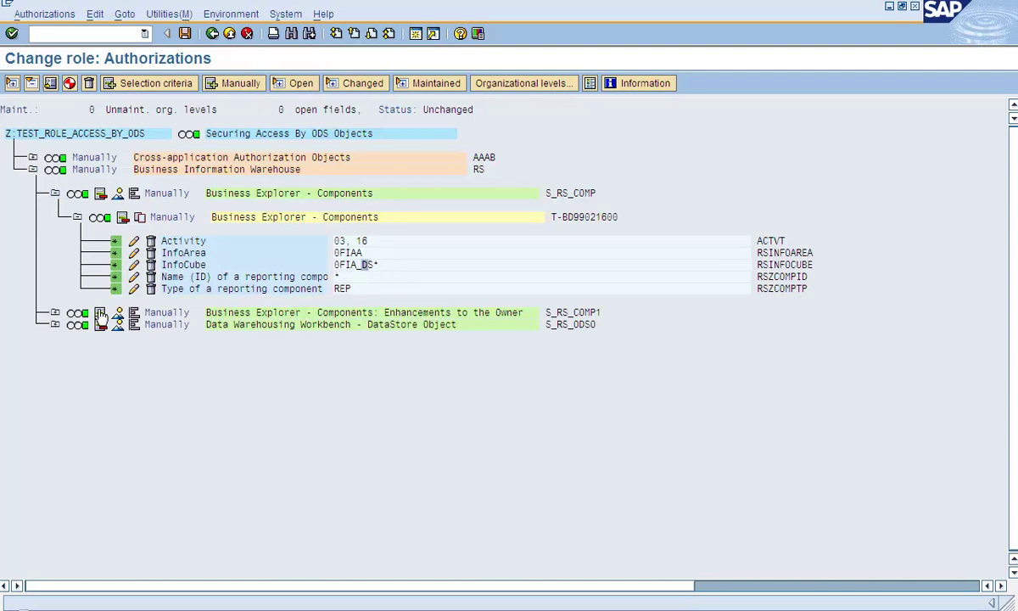
left_click(55, 313)
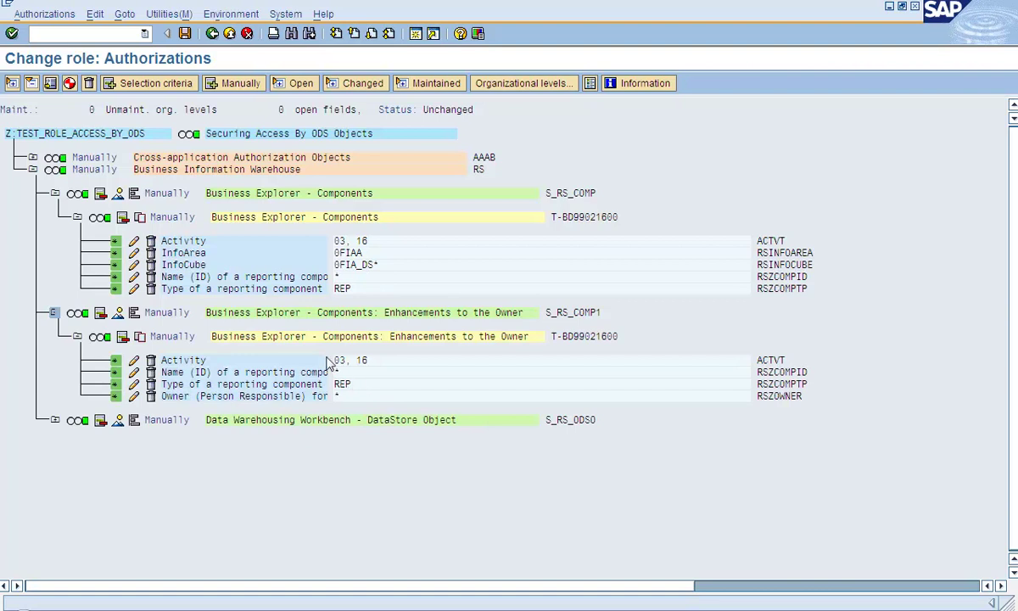
left_click(53, 420)
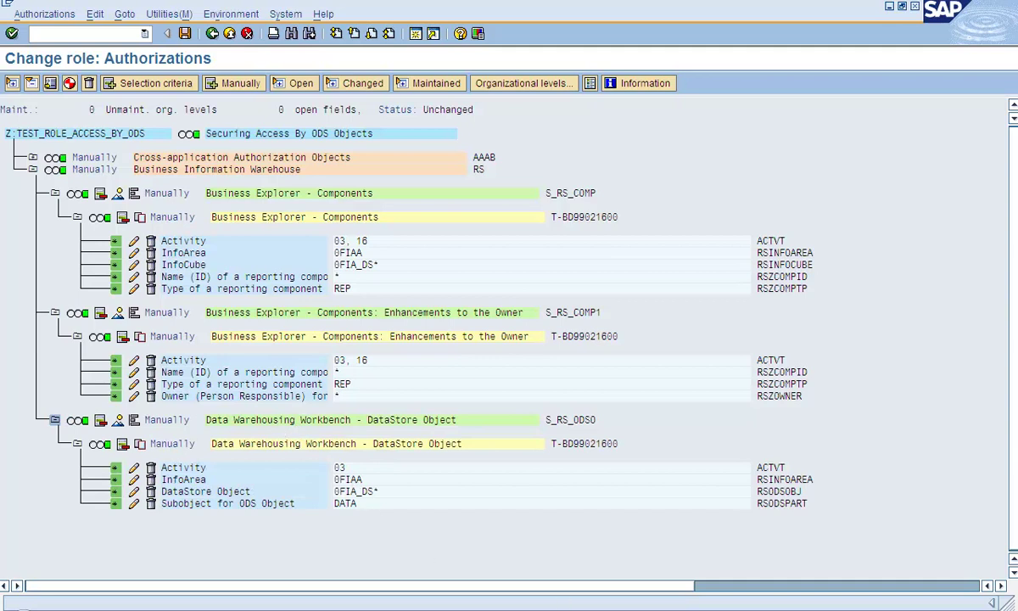
- Switch to the Demo Data presentation in PowerPoint, check the Single ODS Object requirement, and return to SAP
key("alt+Tab")
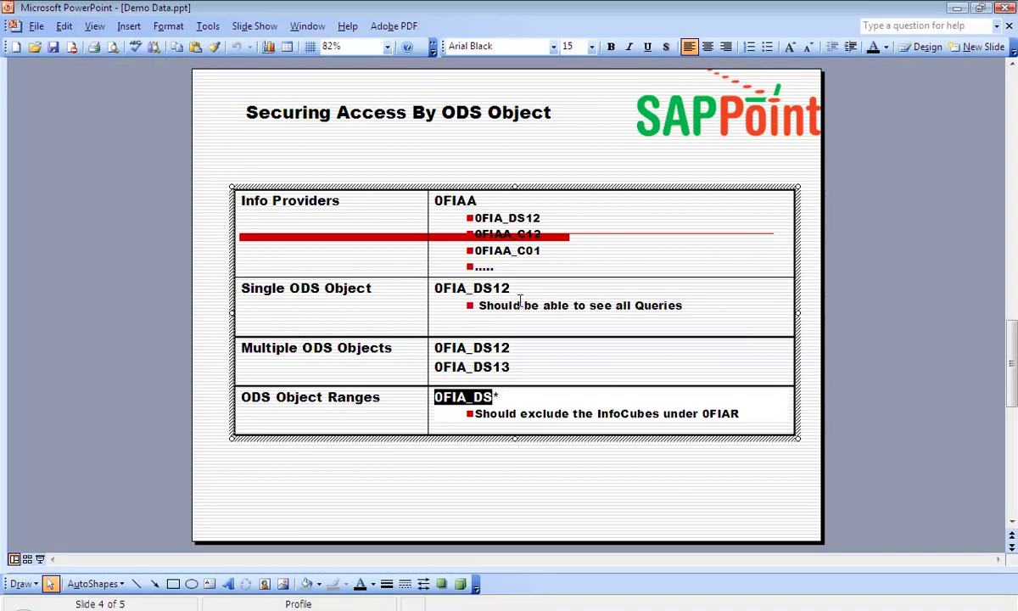
double_click(491, 289)
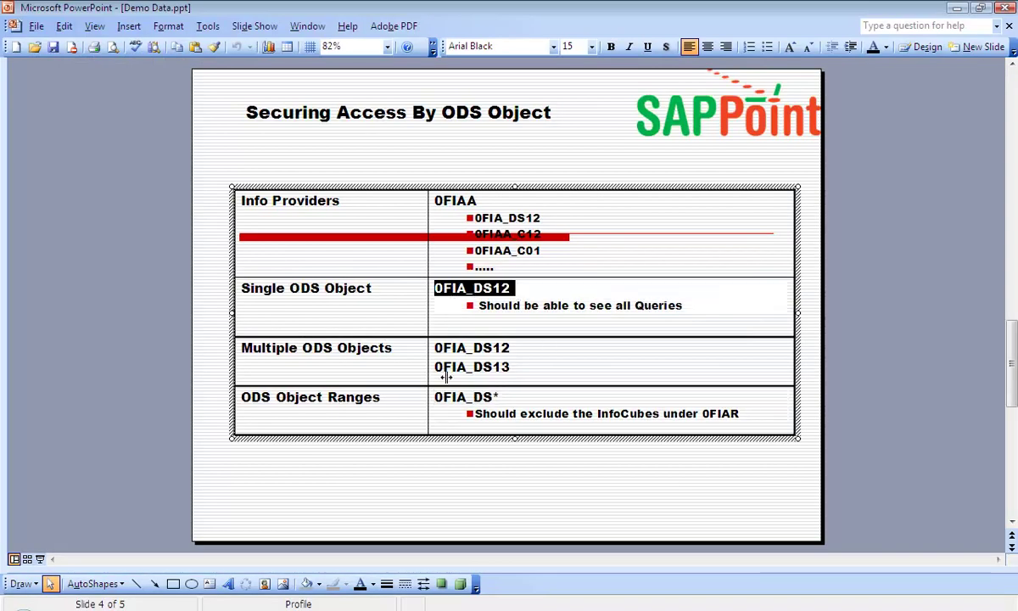
key("alt+Tab")
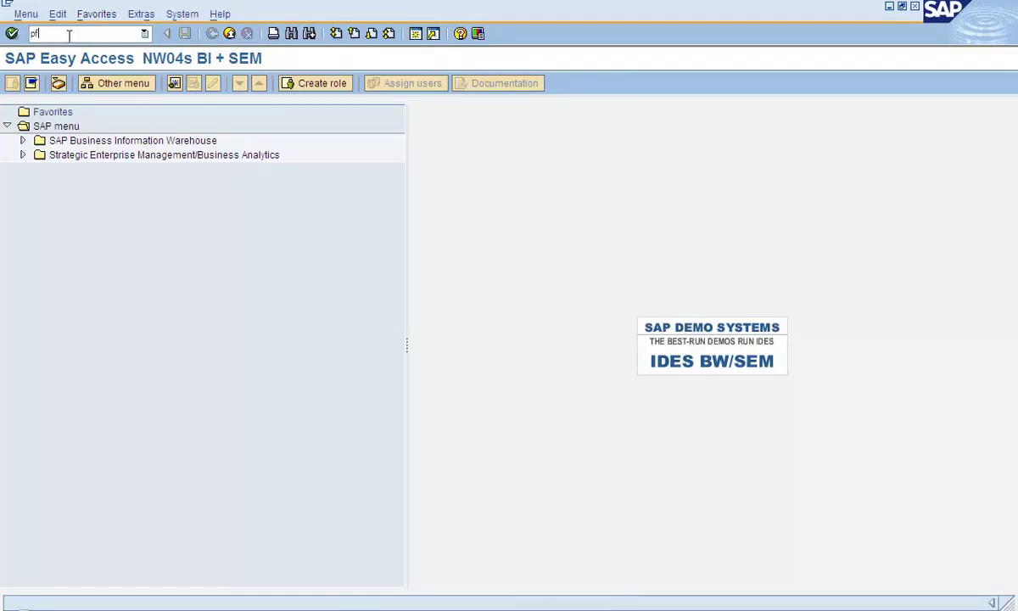
- Open Role Maintenance and start creating a single role named Z:TEST_ROLE_ACCESS_BI_ODS
key("Return")
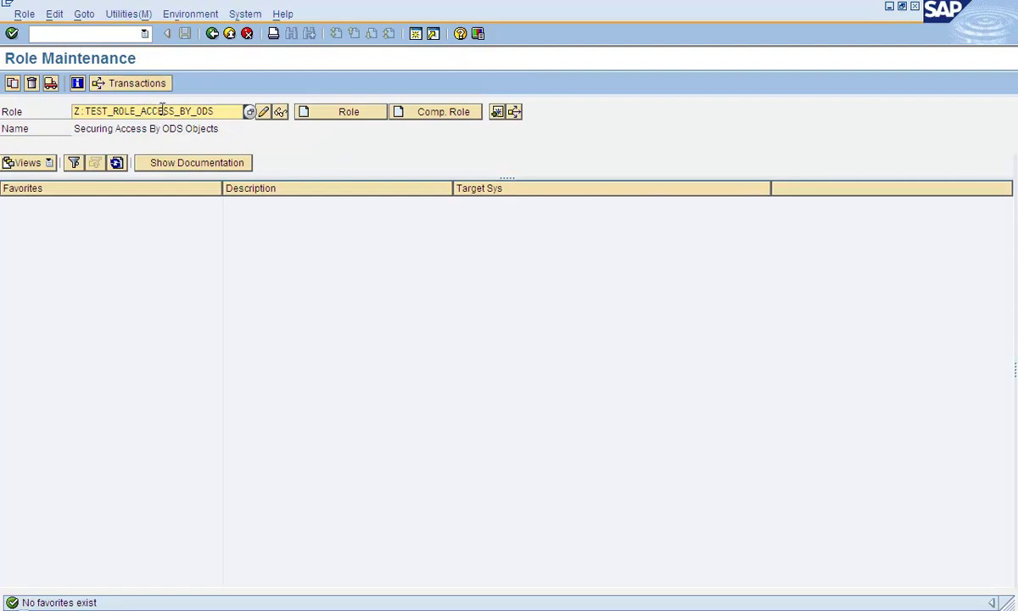
left_click_drag(180, 111, 192, 111)
type("BI")
left_click(316, 119)
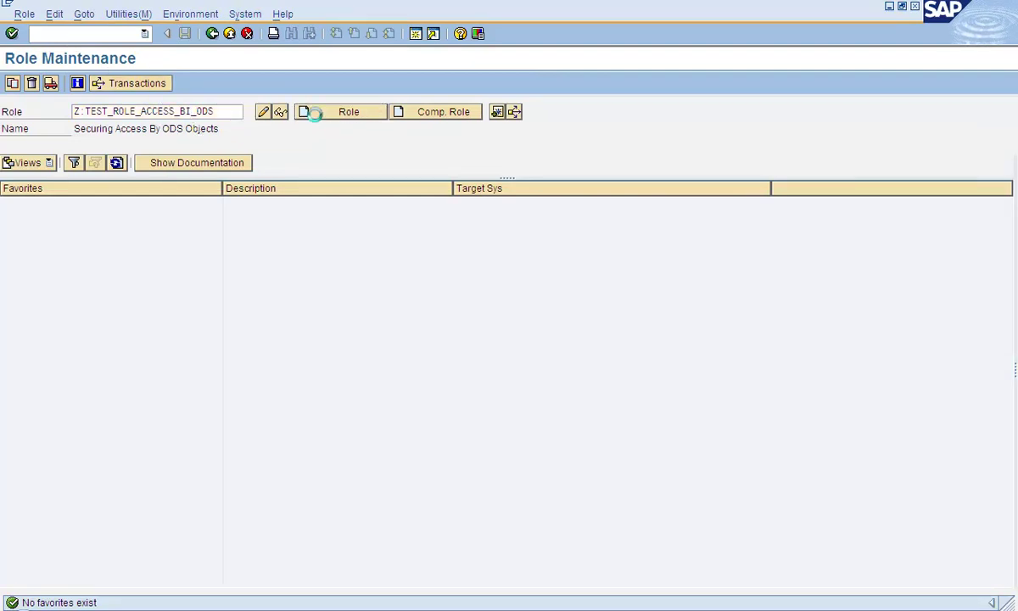
- Describe the new role as "Test Role for Access By ODS Objects" and save it
left_click(195, 146)
type("Tes")
key("BackSpace")
key("BackSpace")
key("BackSpace")
type("TES")
key("BackSpace")
key("BackSpace")
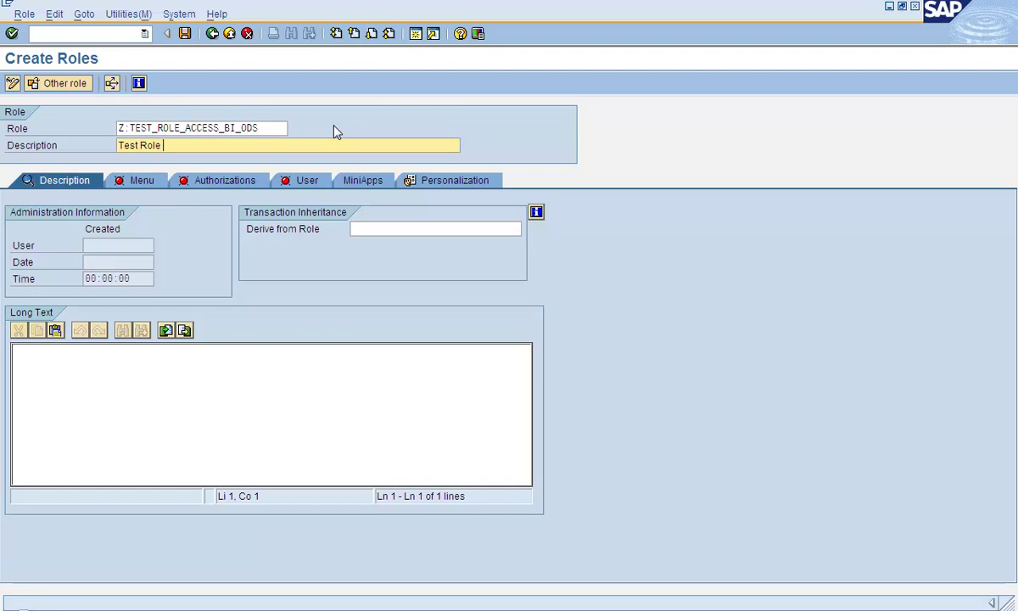
type("est Role for Access By ODS Objects")
key("Return")
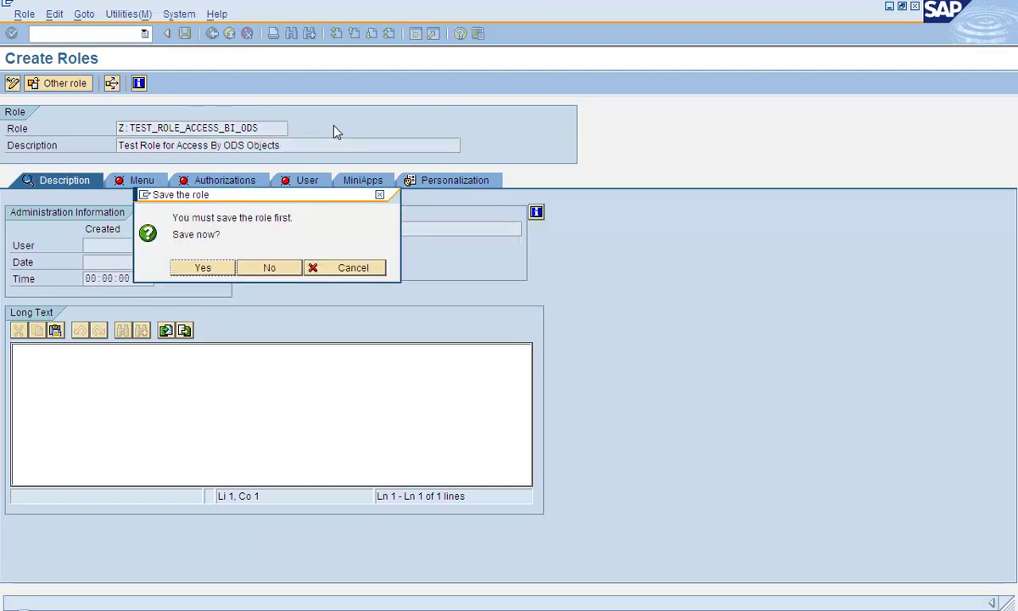
left_click(205, 271)
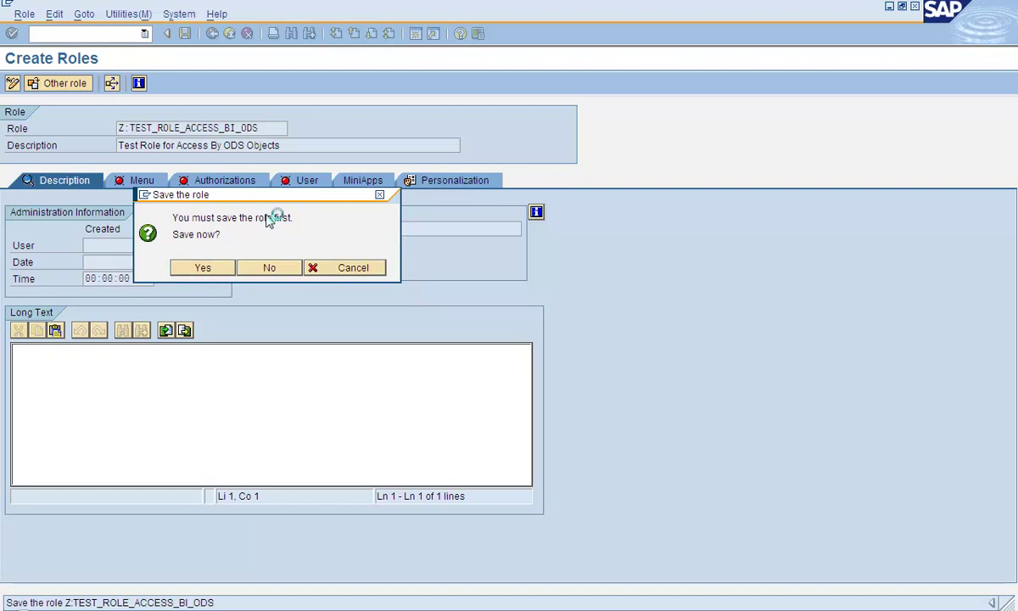
left_click(204, 185)
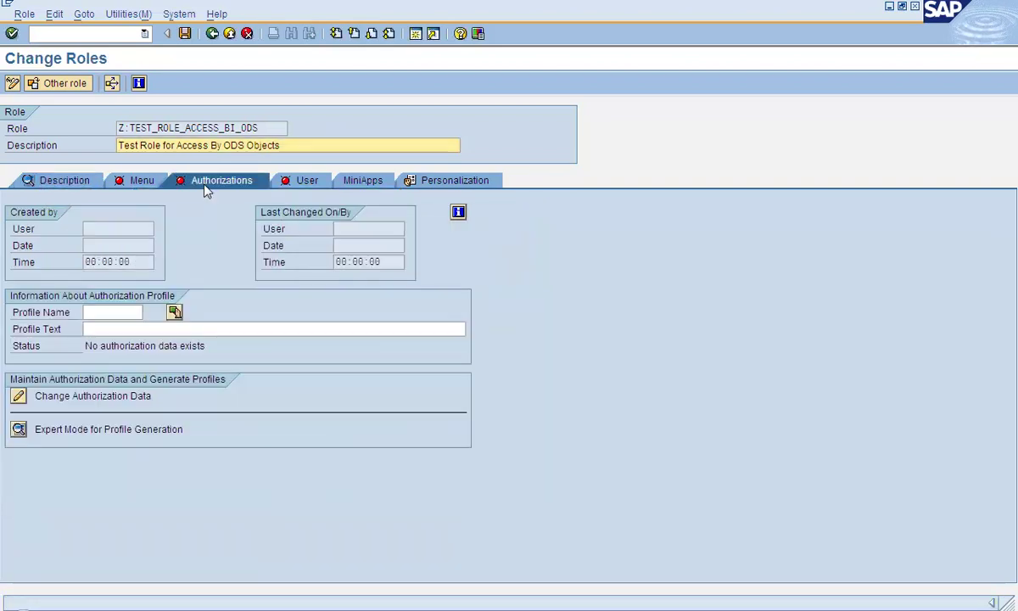
left_click(16, 399)
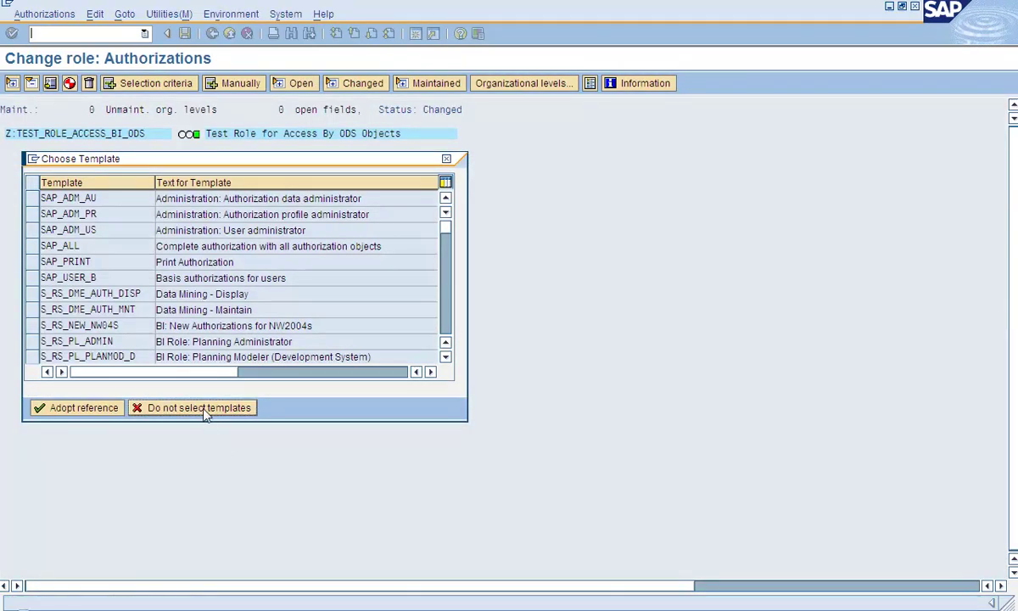
left_click(204, 408)
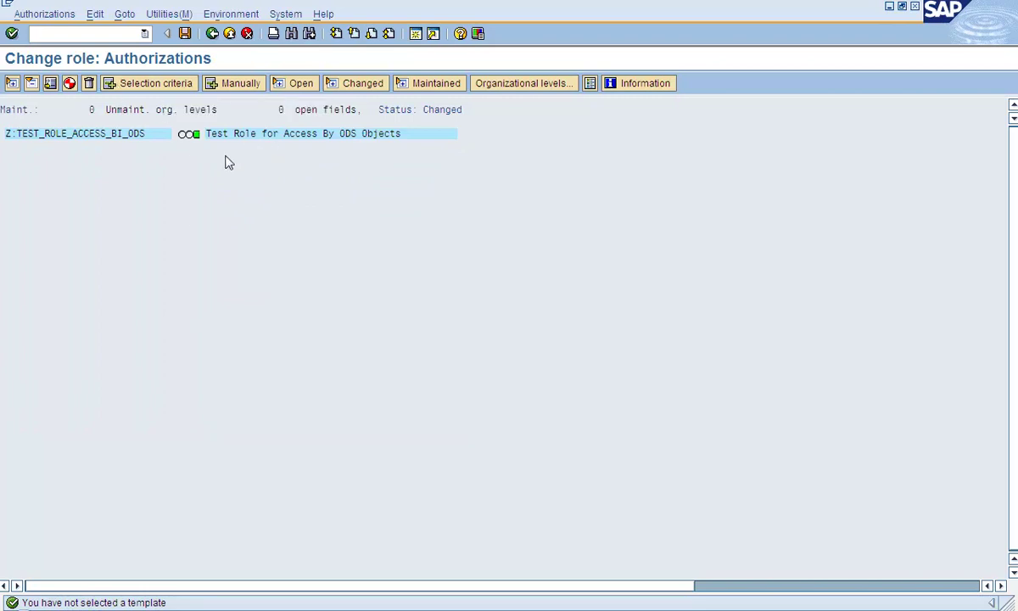
left_click(213, 34)
left_click(26, 200)
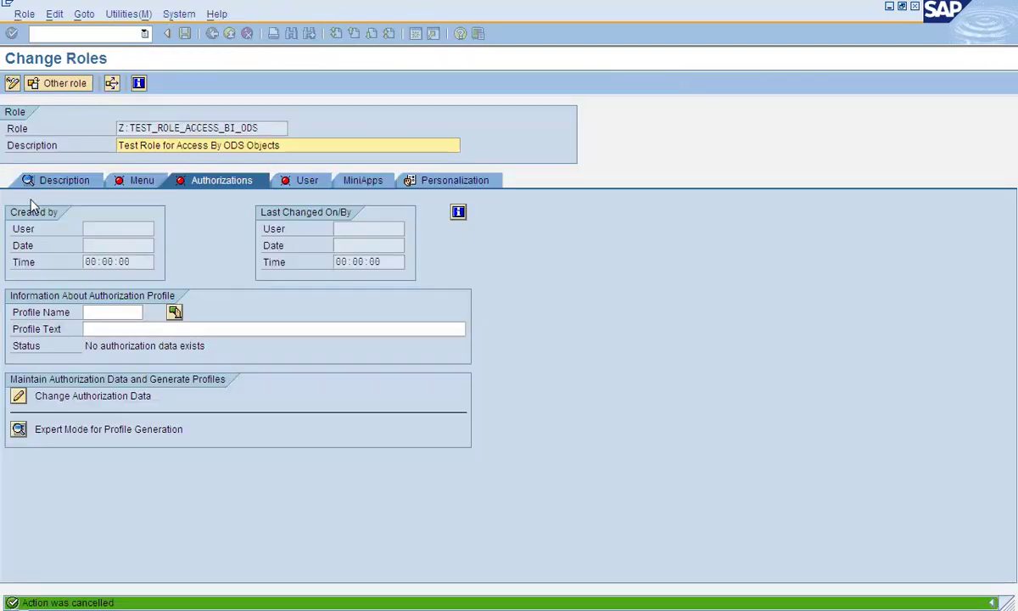
- Assign transaction RRMX to the role menu of Z:TEST_ROLE_ACCESS_BI_ODS
left_click(149, 186)
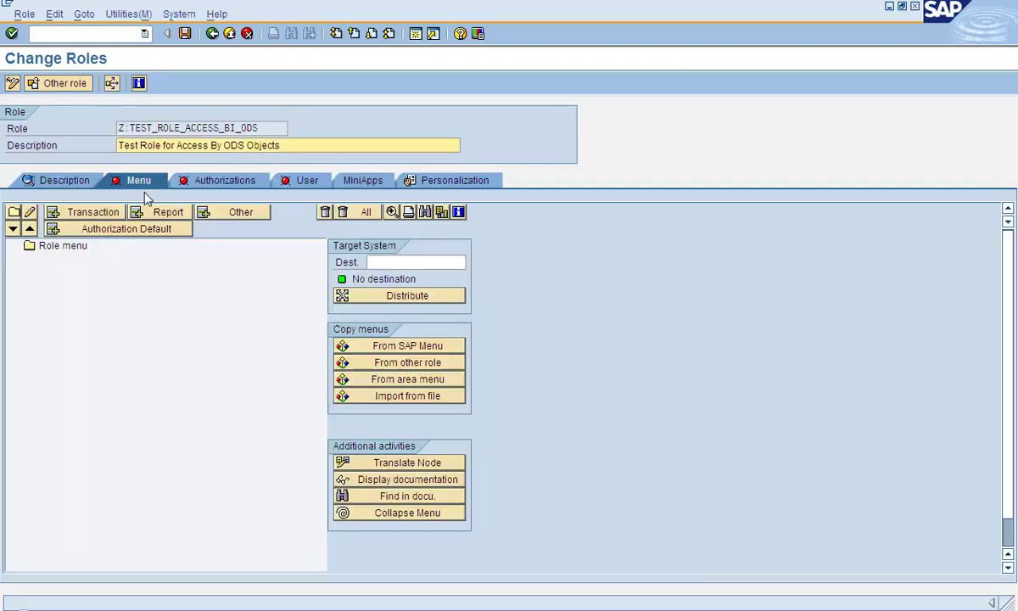
left_click(102, 210)
type("RRMX")
key("Return")
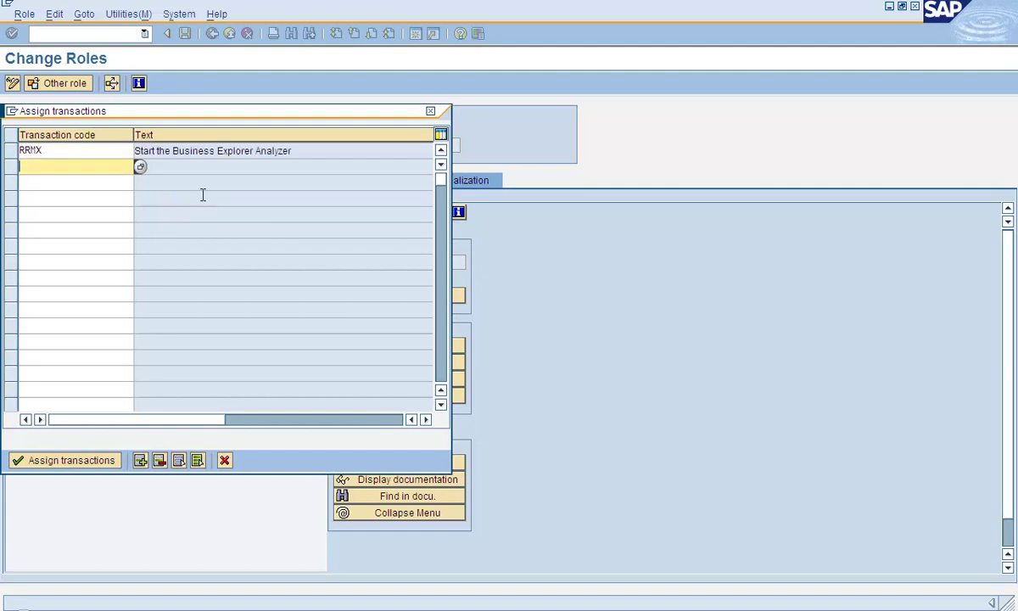
left_click(84, 460)
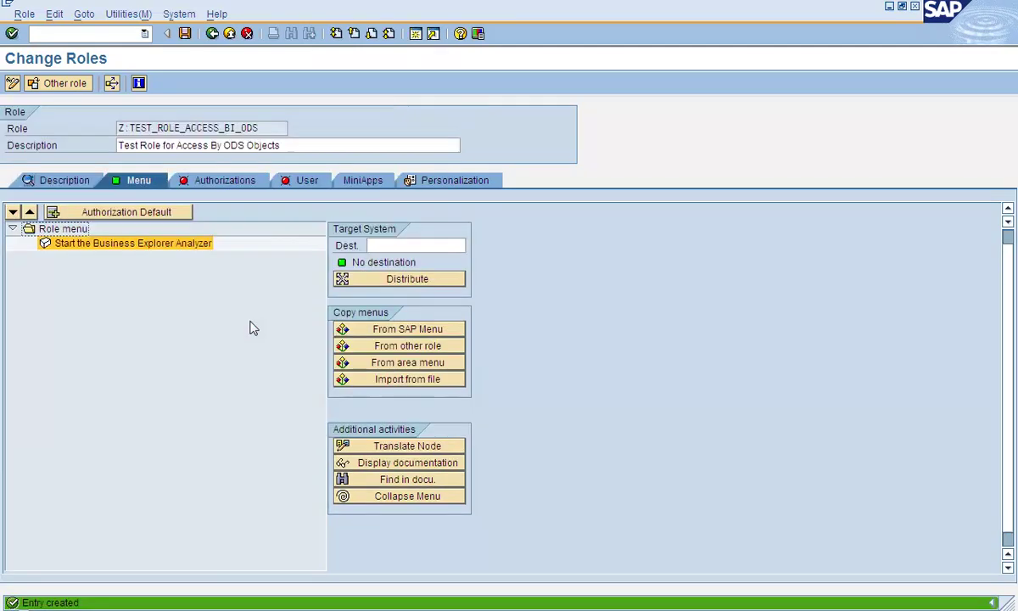
- Open the new role's authorization data for change, saving the role first
left_click(225, 181)
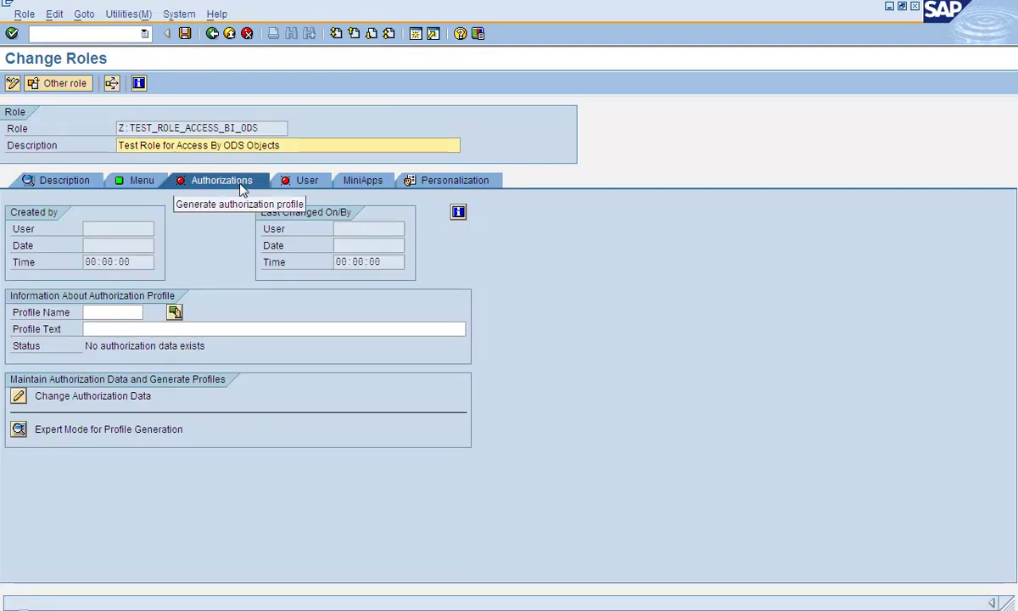
left_click(22, 399)
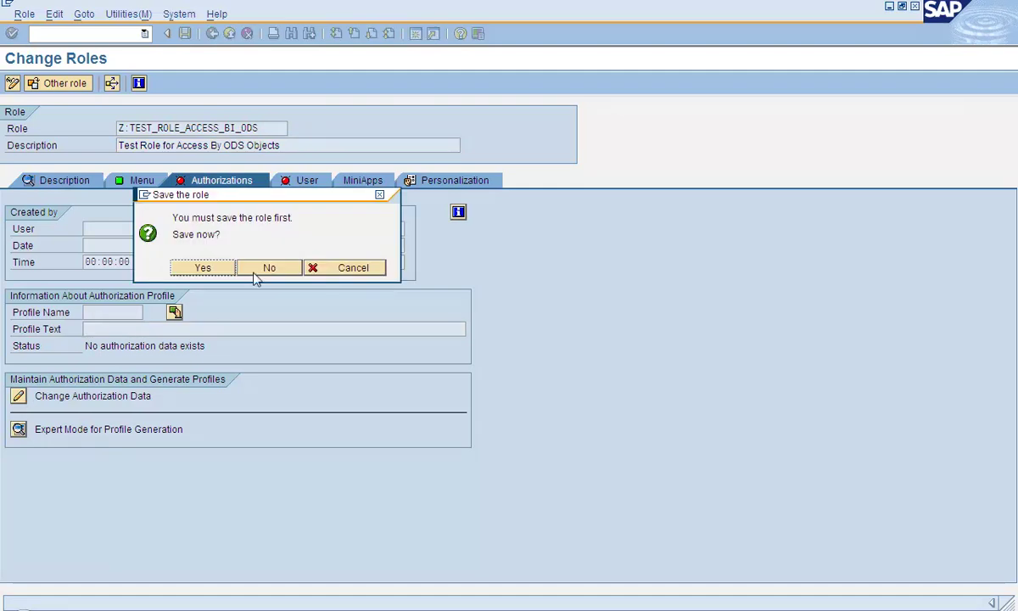
left_click(212, 274)
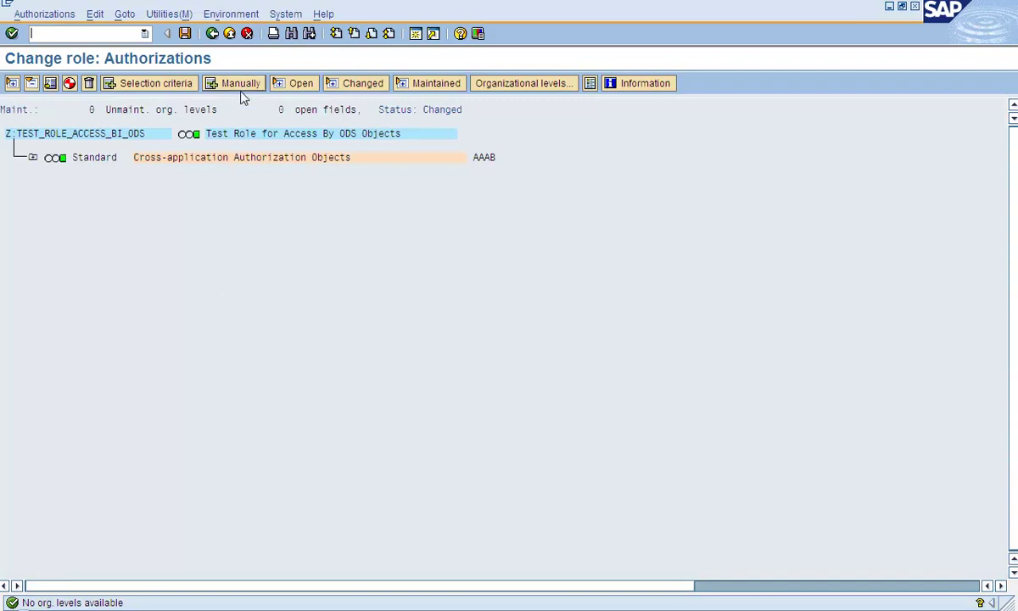
- Add authorization object S_RFC manually to the role and give its open fields full authorization
left_click(241, 87)
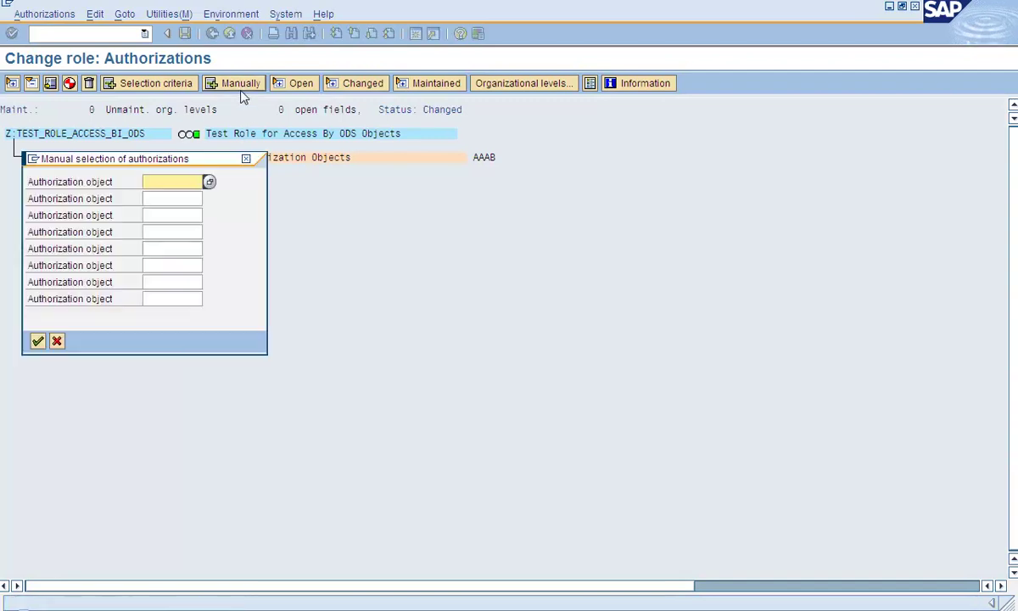
type("S_RFC")
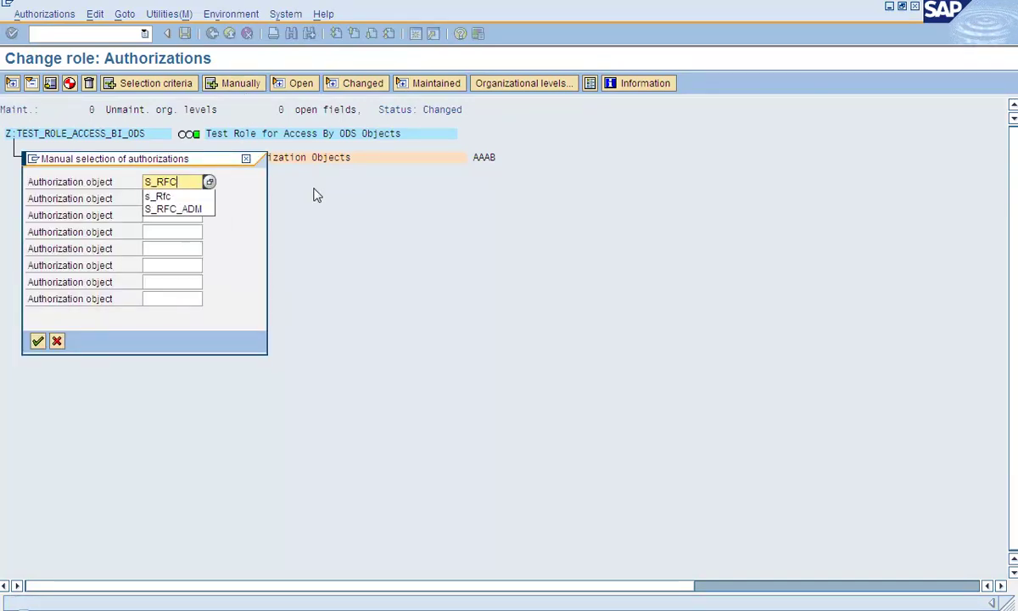
key("Return")
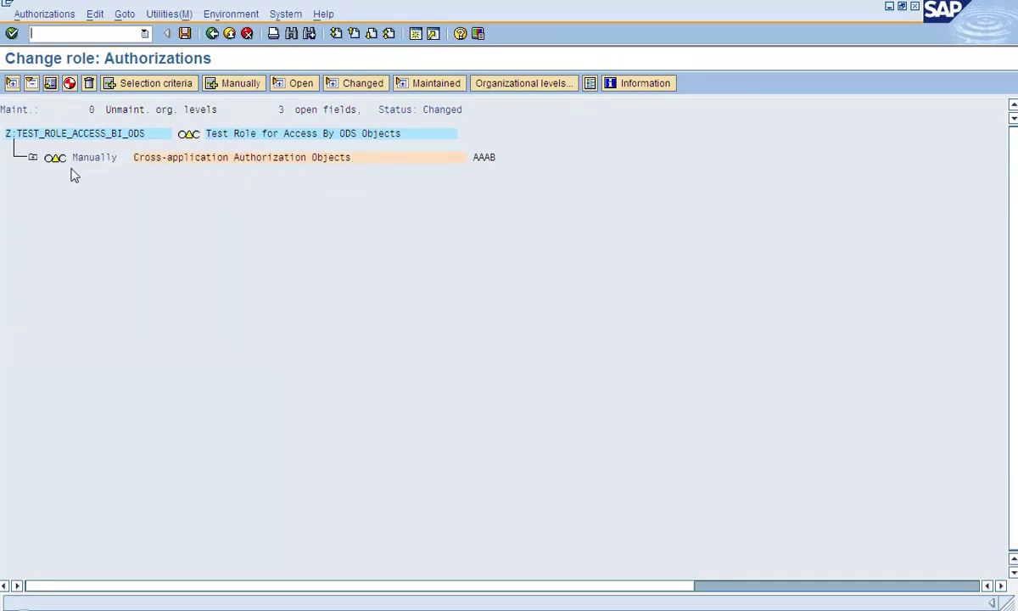
left_click(33, 158)
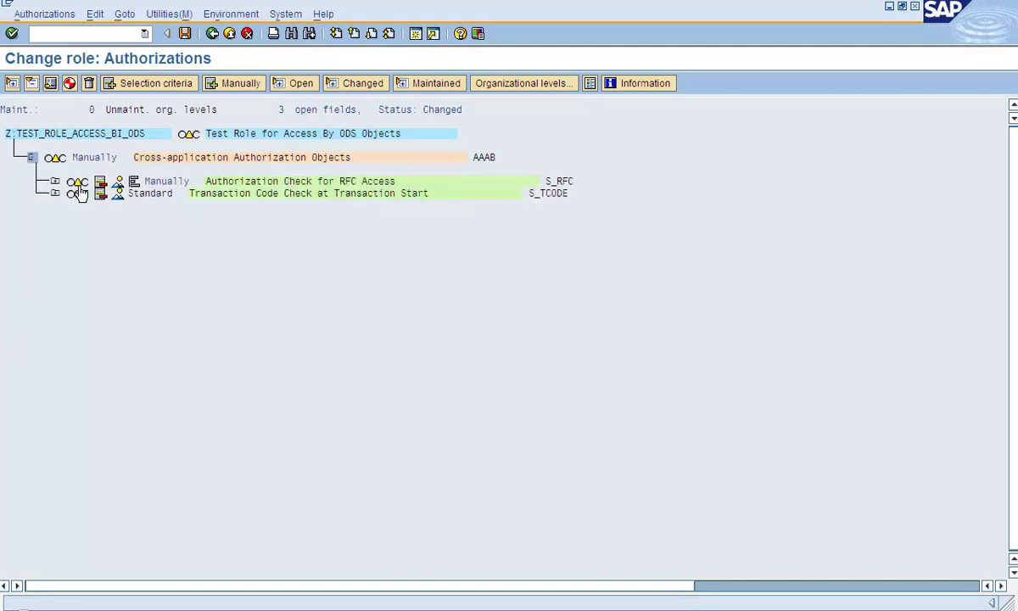
left_click(78, 183)
left_click(25, 233)
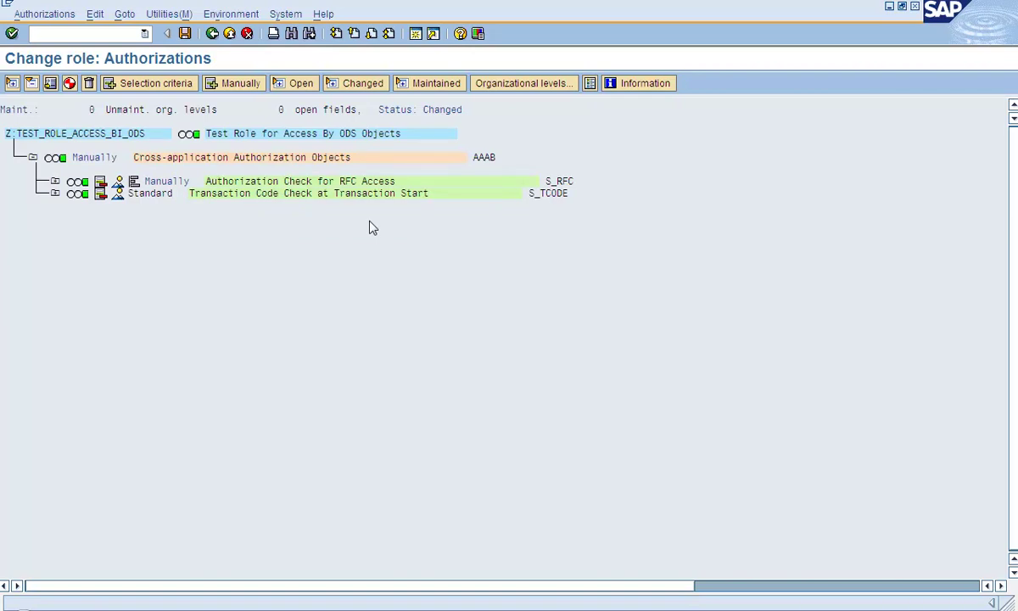
- Add authorization object S_RS_COMP manually to the role's authorizations
left_click(239, 82)
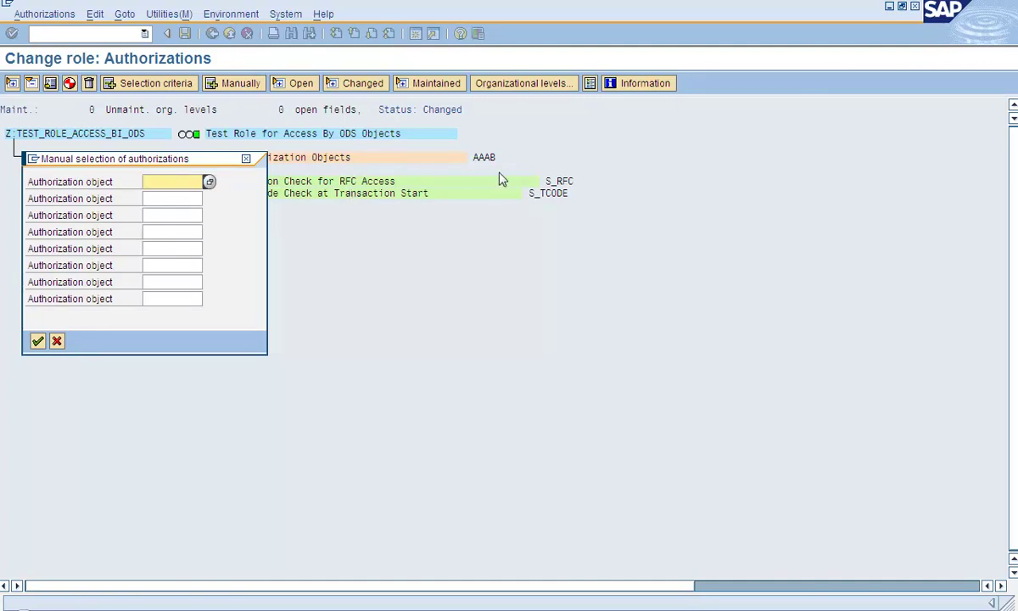
type("S_R")
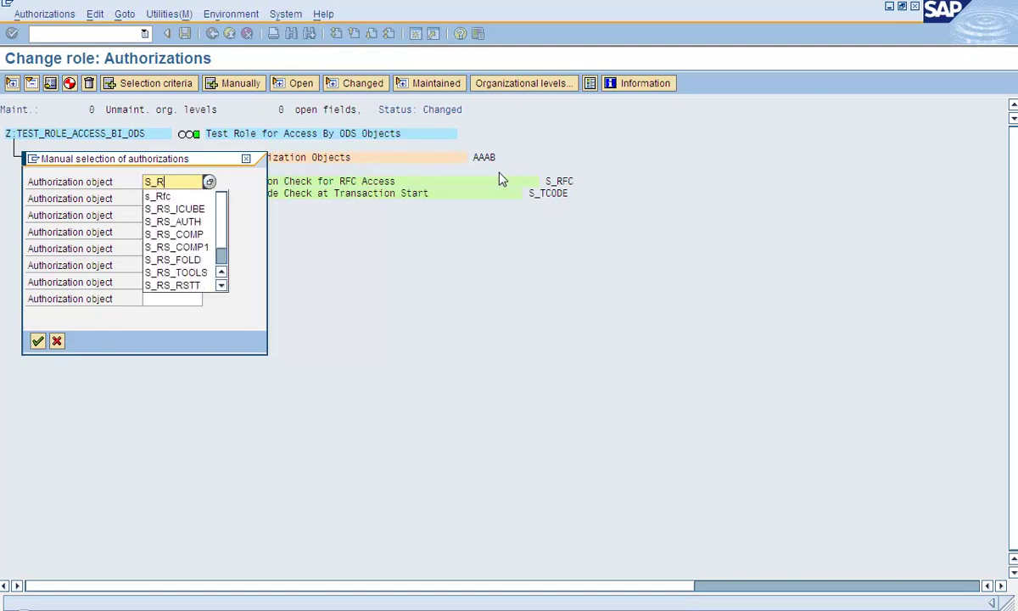
type("SCO")
key("BackSpace")
key("BackSpace")
type("_COMP")
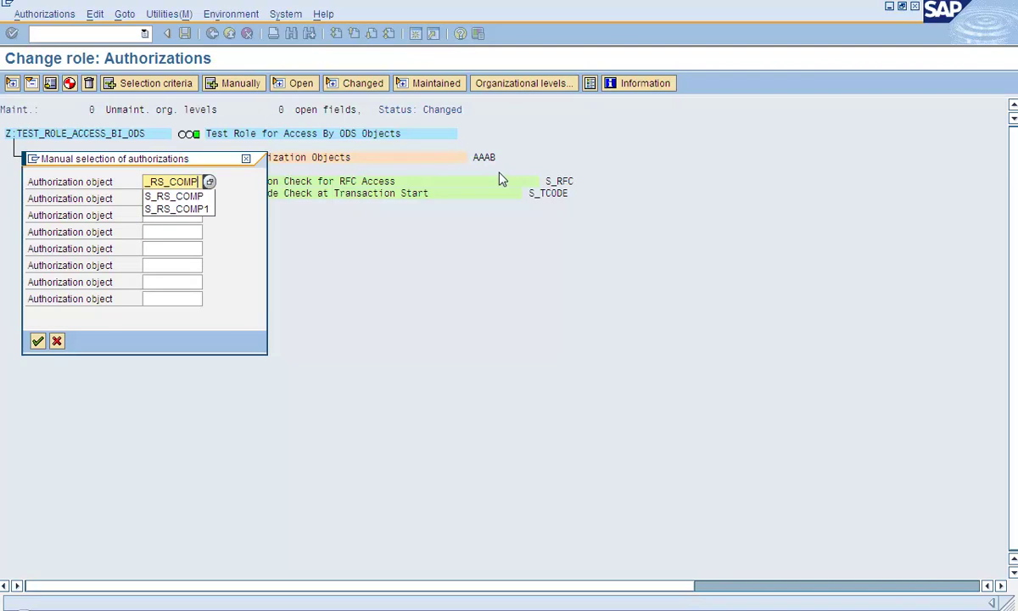
key("Return")
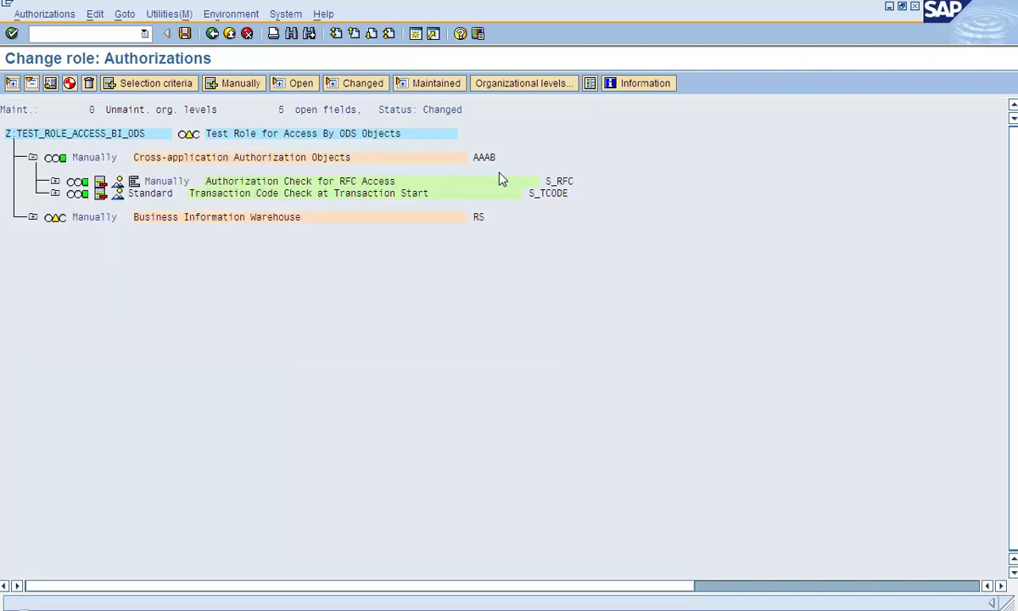
- Add authorization object S_RS_COMP1 manually to the role, and consult the existing ODS role's S_RS_ODSO entry for reference
left_click(231, 86)
type("S+")
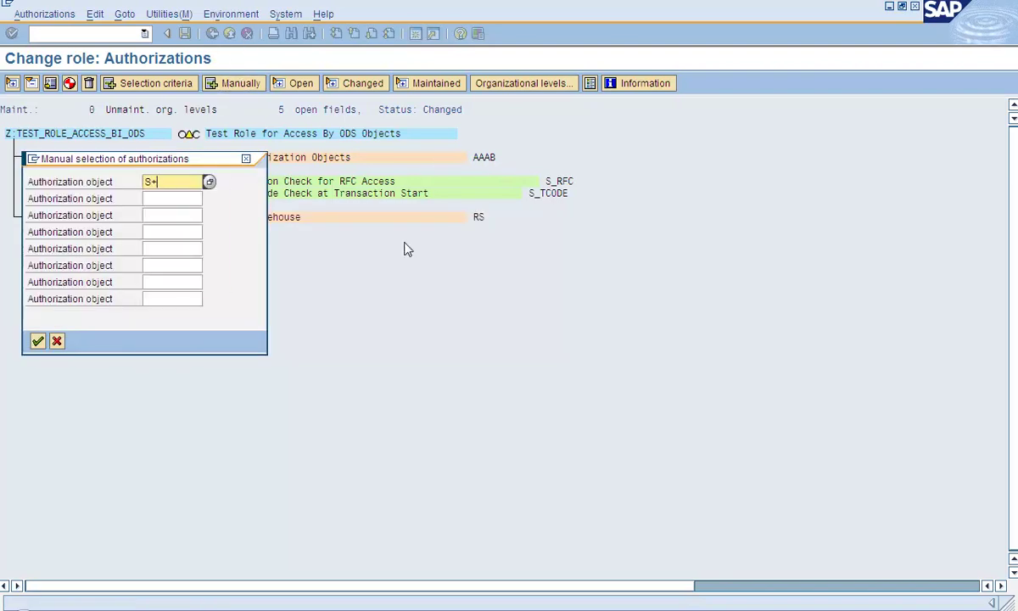
type("RS")
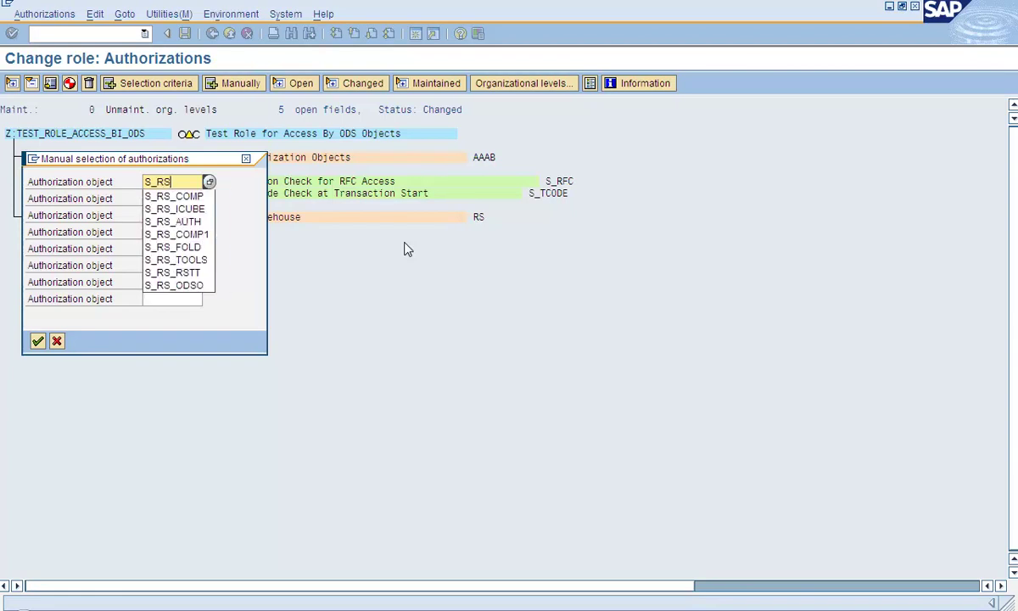
type("_COMP1")
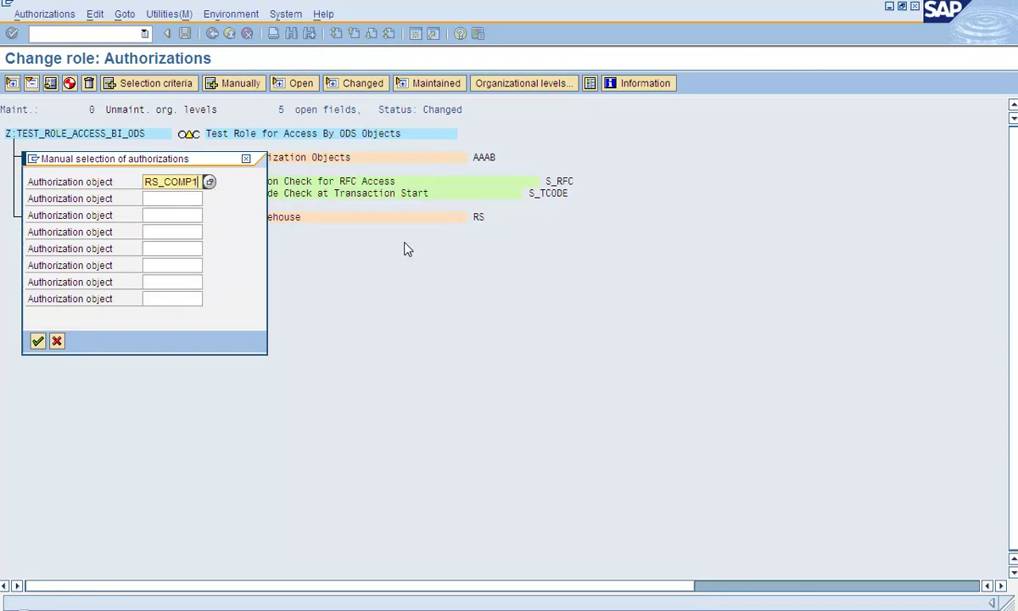
key("Return")
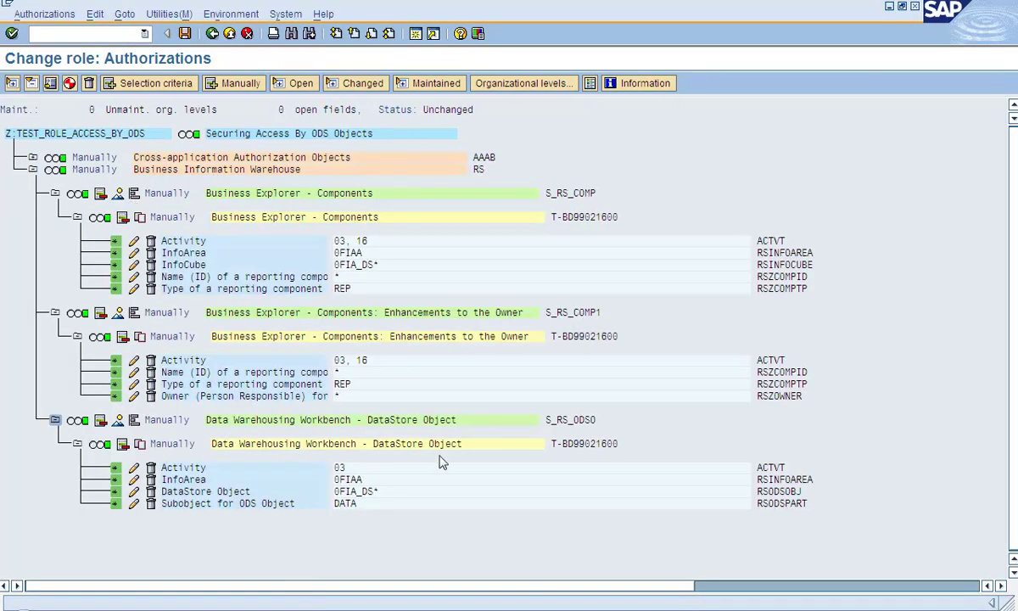
left_click(549, 420)
left_click(452, 609)
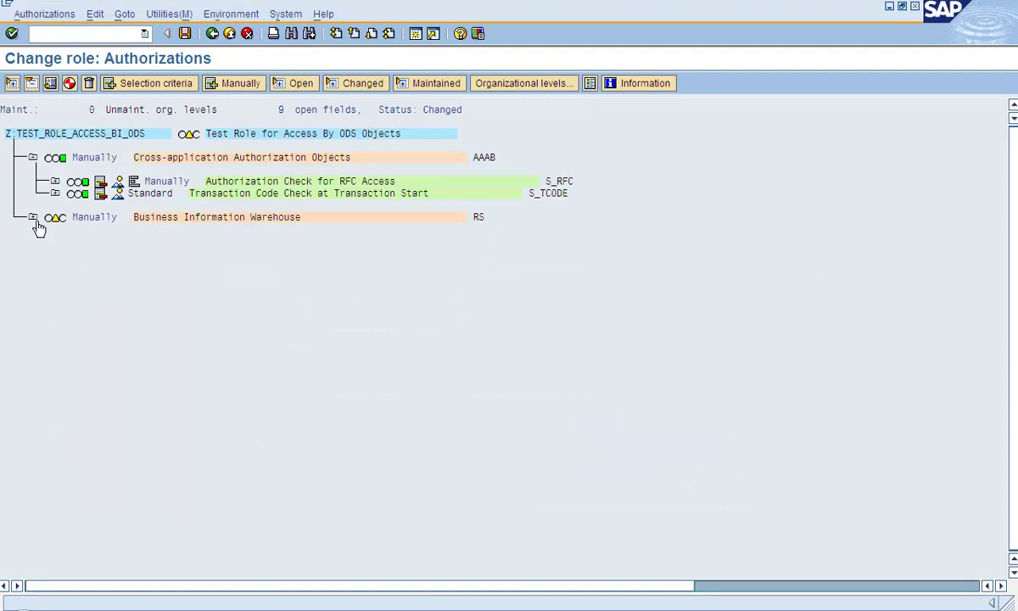
- Set the Activity field of S_RS_COMP to 03 Display and 16 Execute
left_click(33, 218)
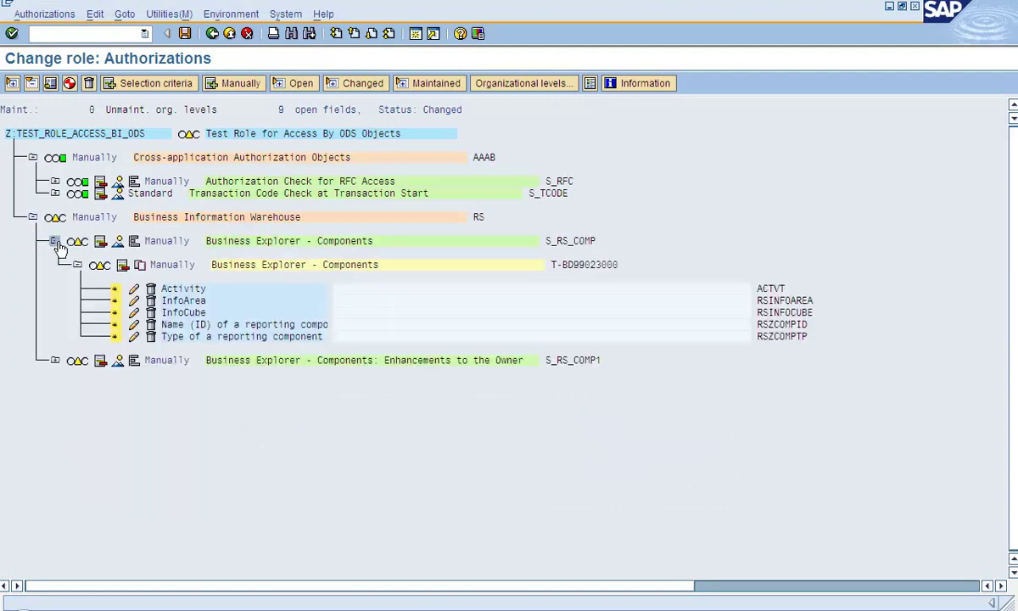
left_click(132, 288)
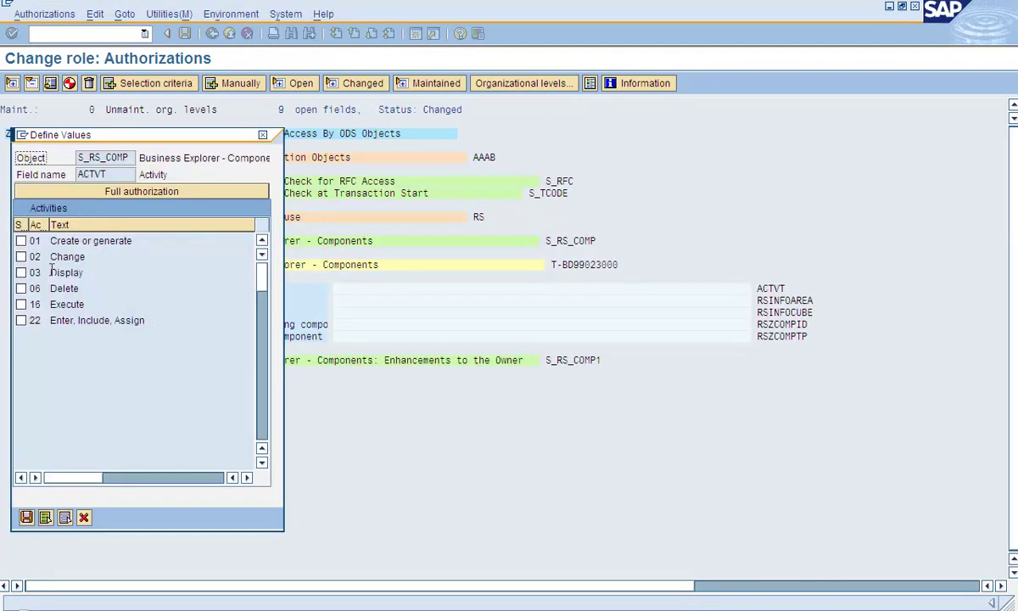
left_click(20, 242)
left_click(22, 272)
left_click(22, 304)
left_click_drag(86, 272, 17, 275)
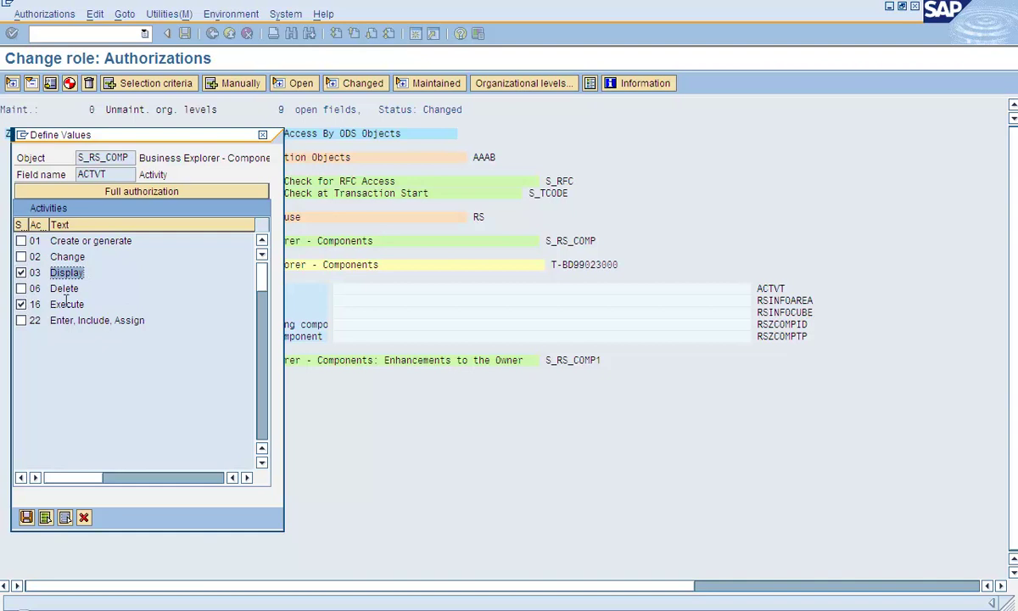
left_click(26, 517)
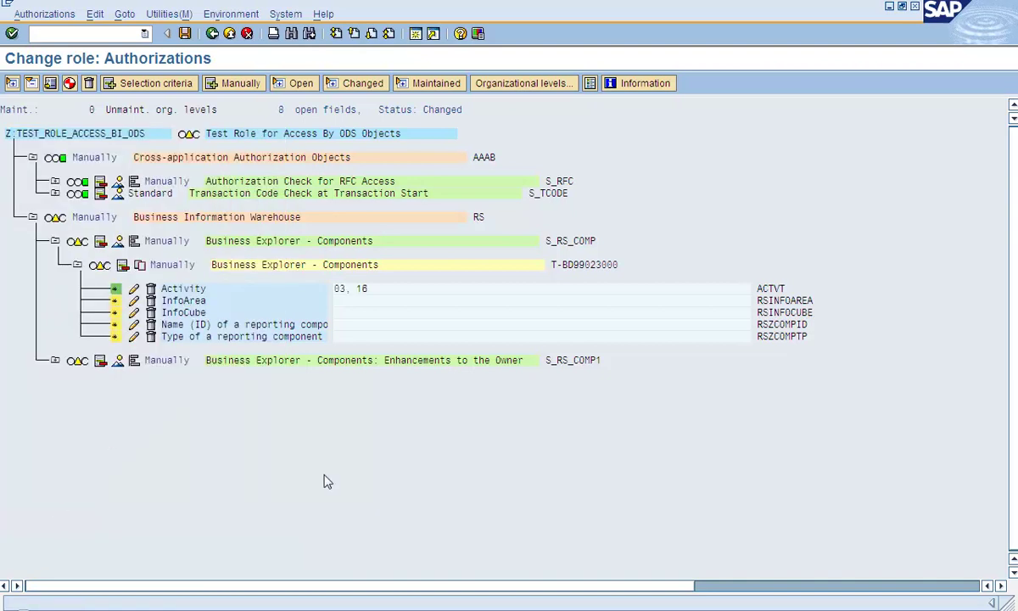
- Consult the InfoArea in the Demo Data presentation, return to the role and set the InfoArea of S_RS_COMP to 0FIAA
key("alt+Tab")
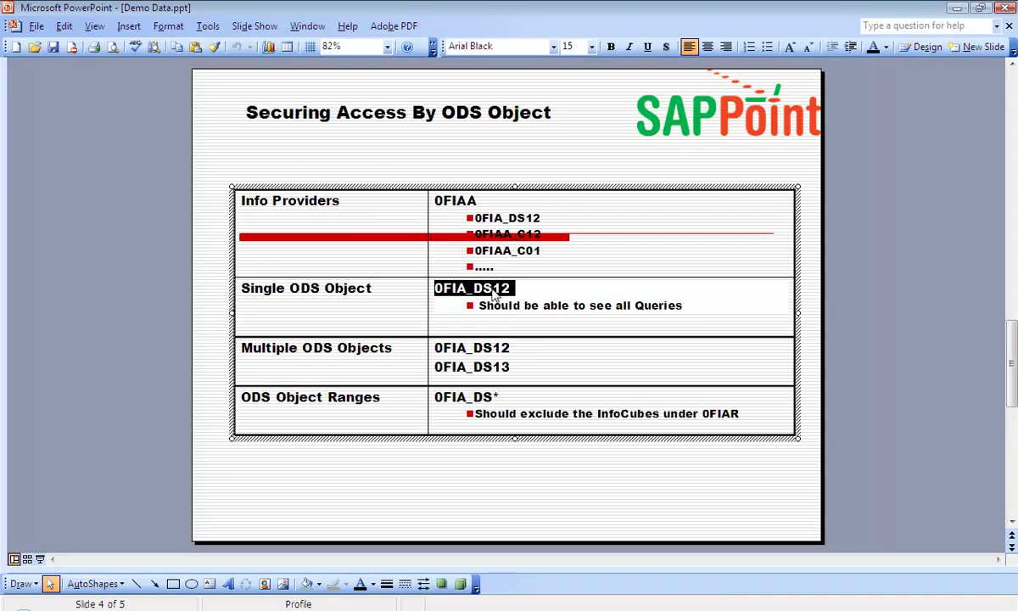
left_click(478, 200)
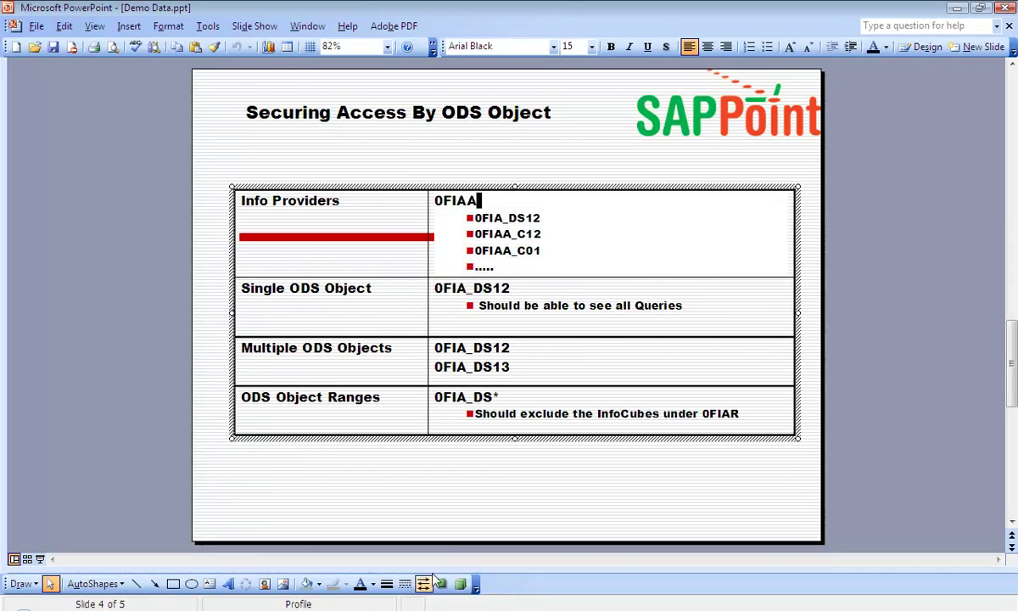
key("alt+Tab")
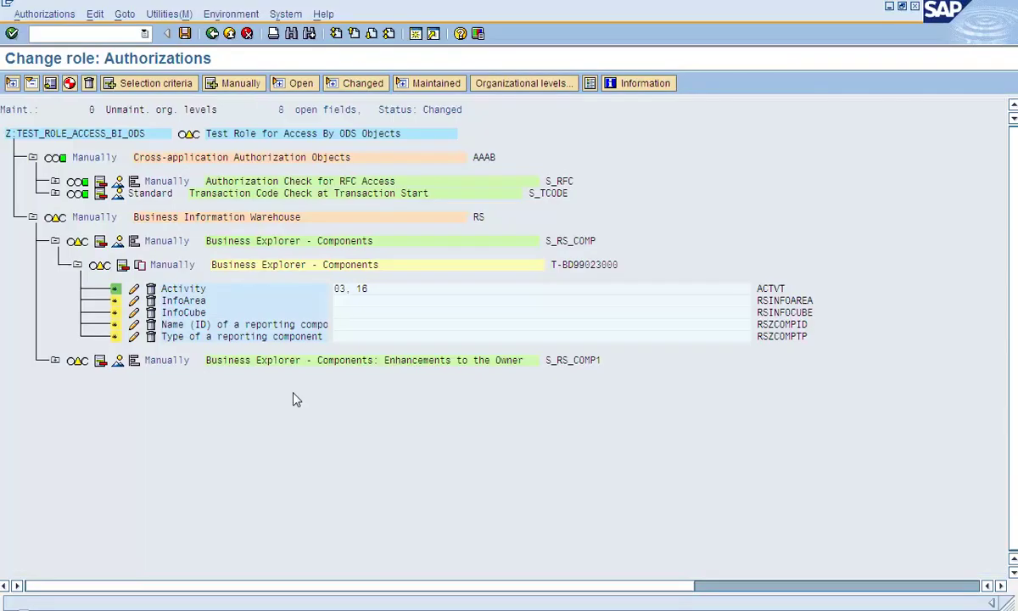
left_click(134, 300)
type("0fiaa")
key("Return")
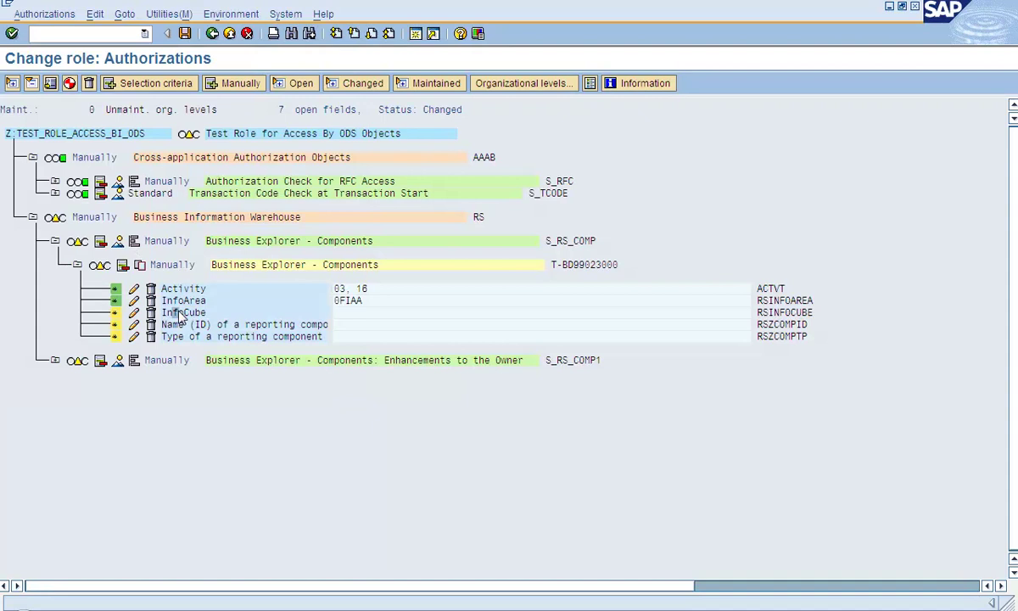
- Consult the single ODS object on the Demo Data slide and set the InfoCube field of S_RS_COMP to 0FIA_DS12
left_click(753, 609)
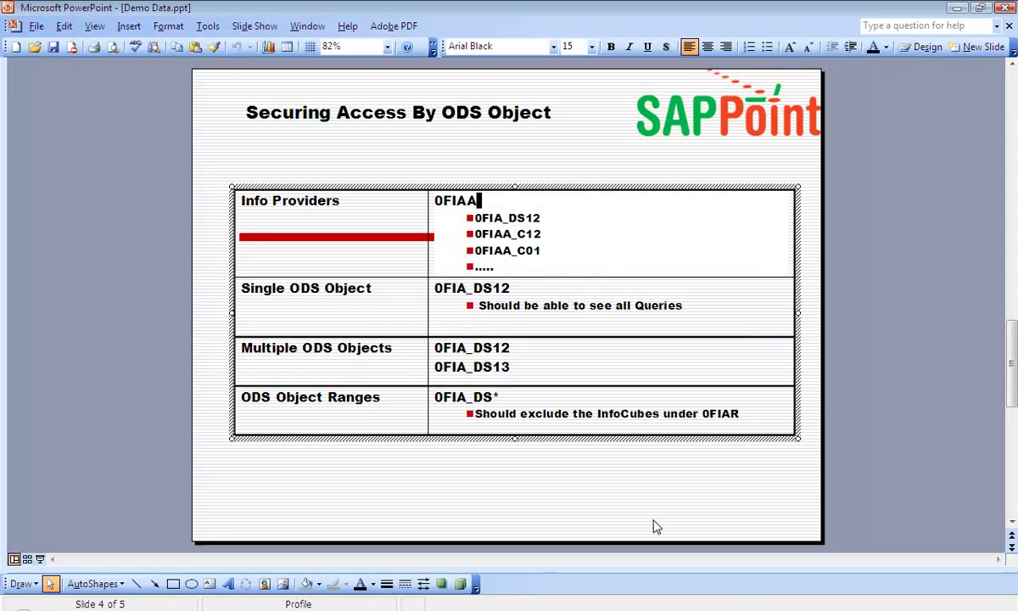
double_click(474, 287)
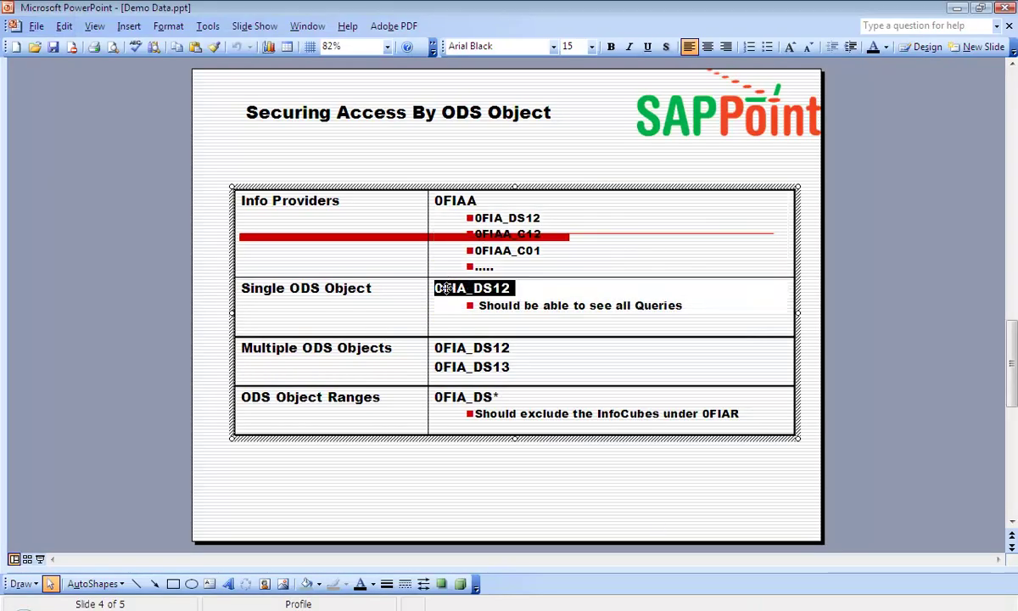
left_click(497, 609)
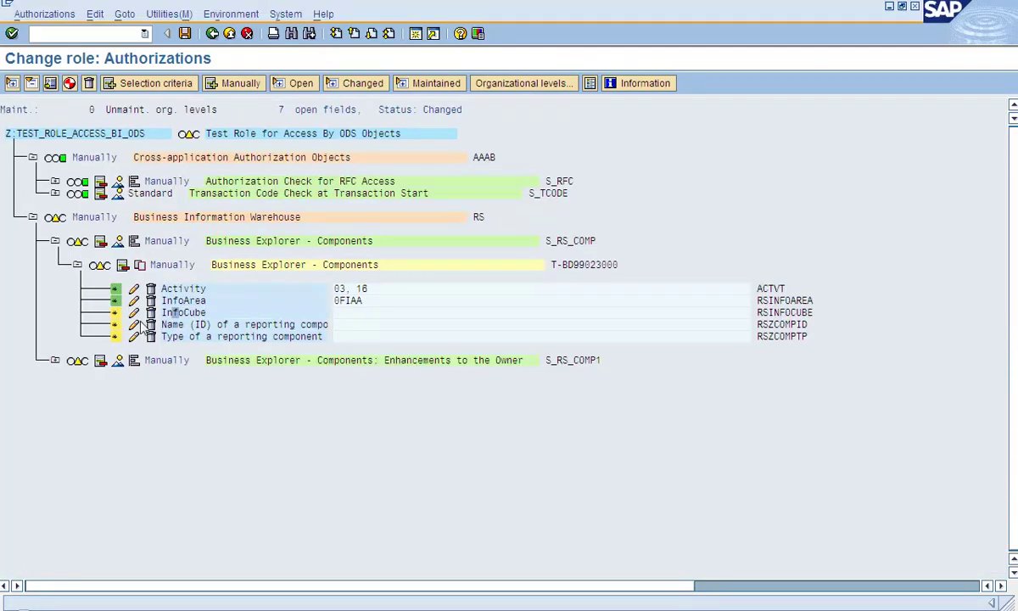
left_click(135, 313)
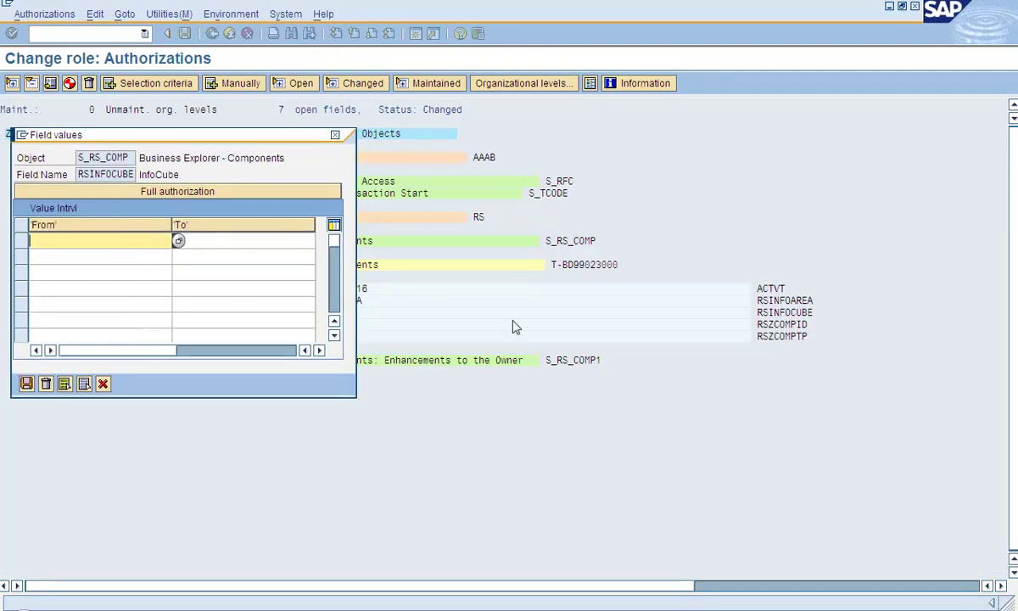
key("Caps_Lock")
type("0FIA")
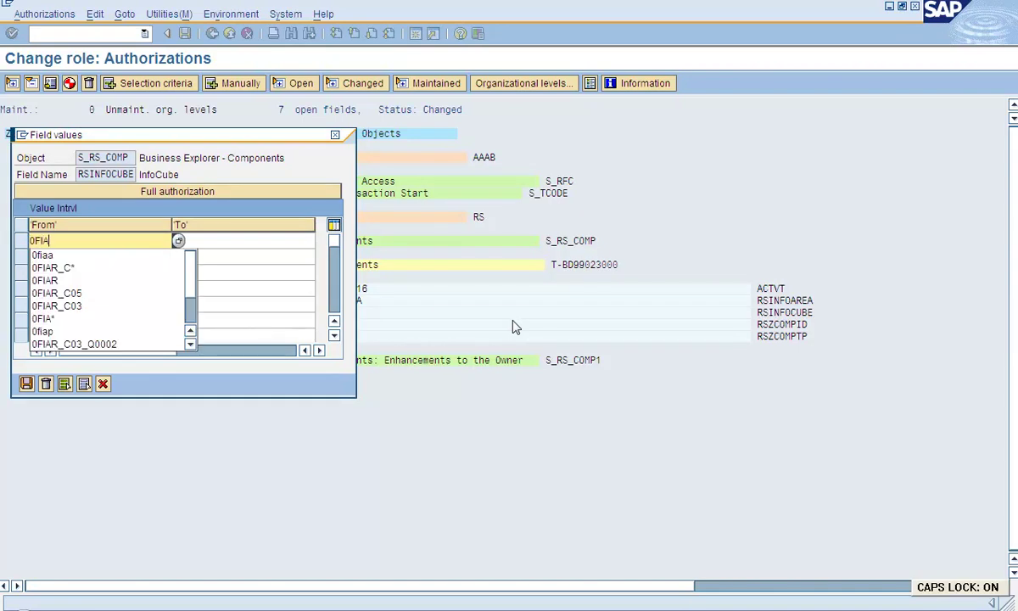
key("BackSpace")
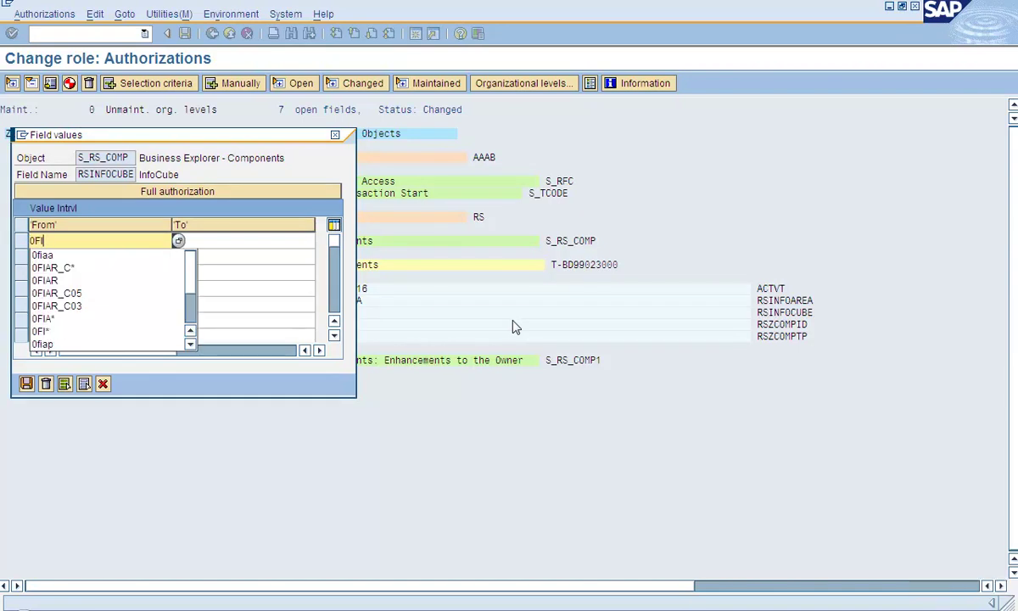
type("A_DS1")
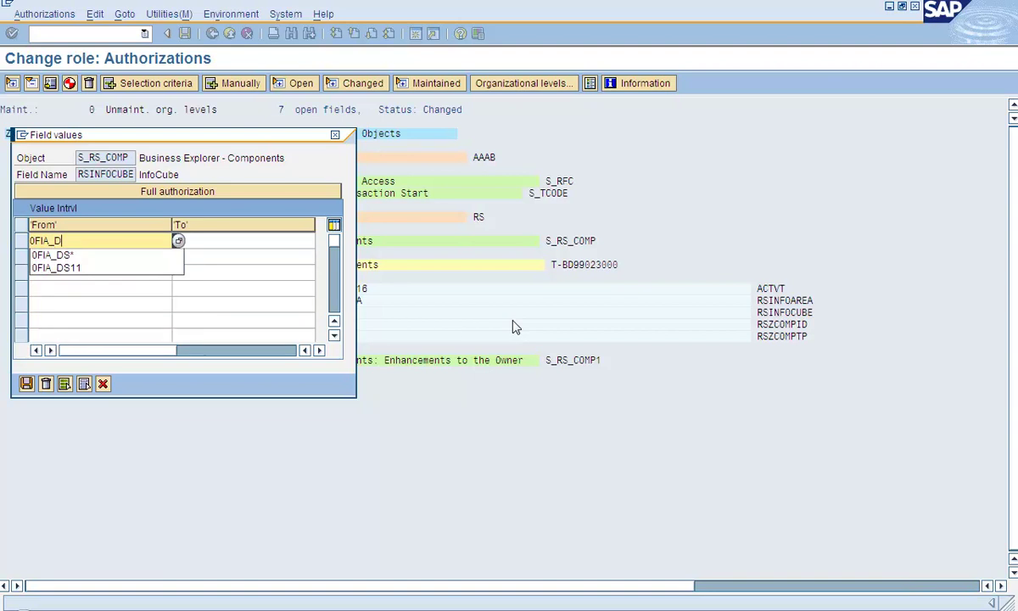
type("2")
key("Return")
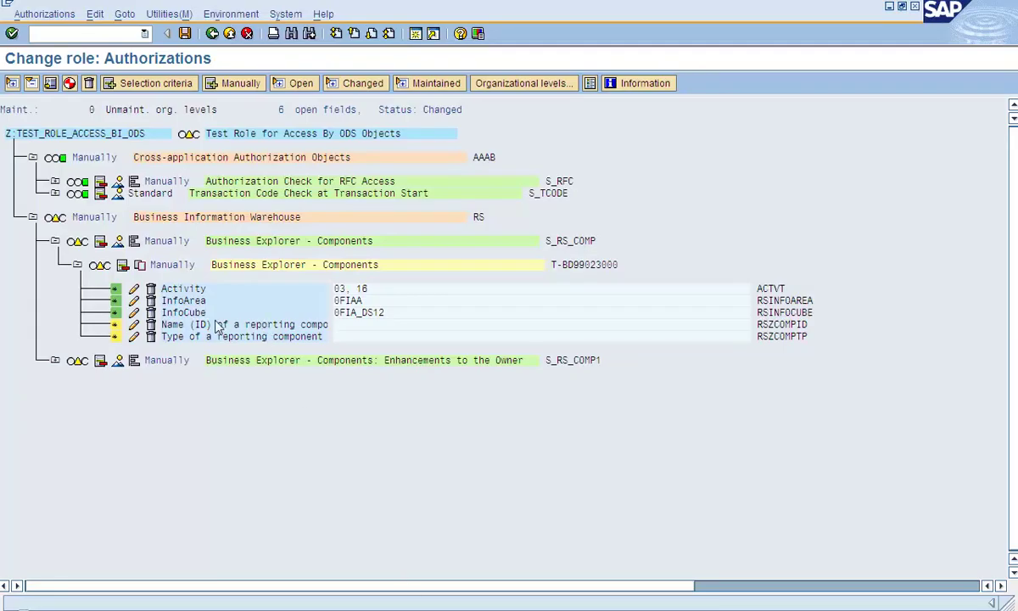
- Give the reporting component name of S_RS_COMP full authorization (*) and set its component type to REP Query
left_click(114, 324)
left_click(370, 312)
left_click(130, 334)
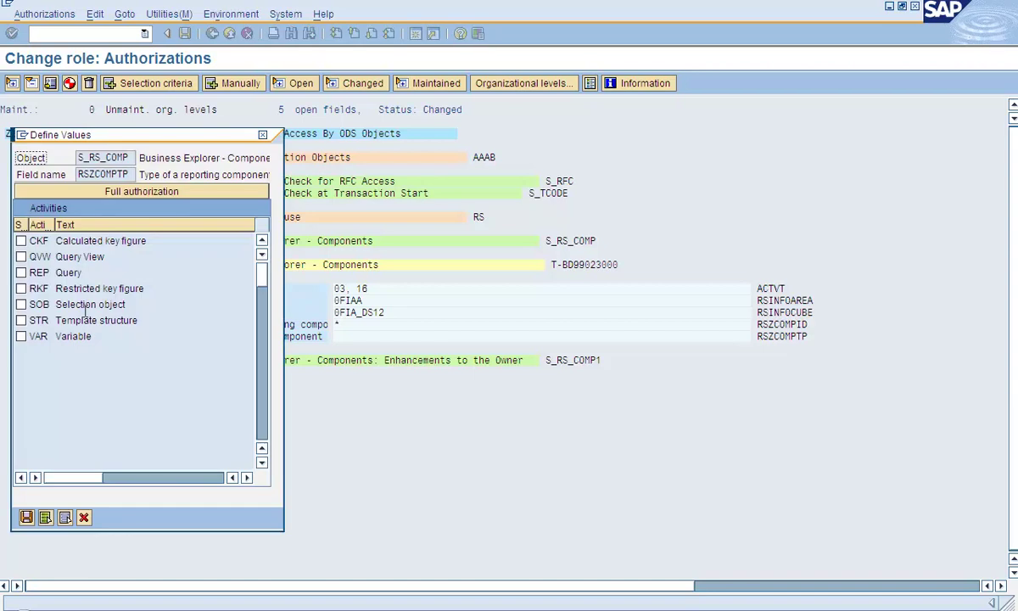
left_click(22, 273)
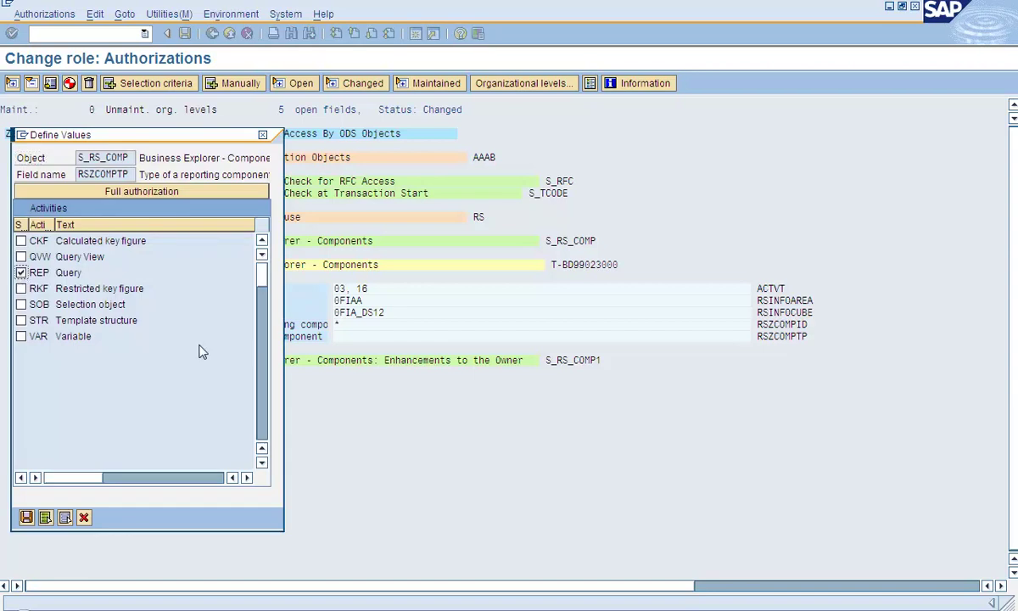
left_click(25, 517)
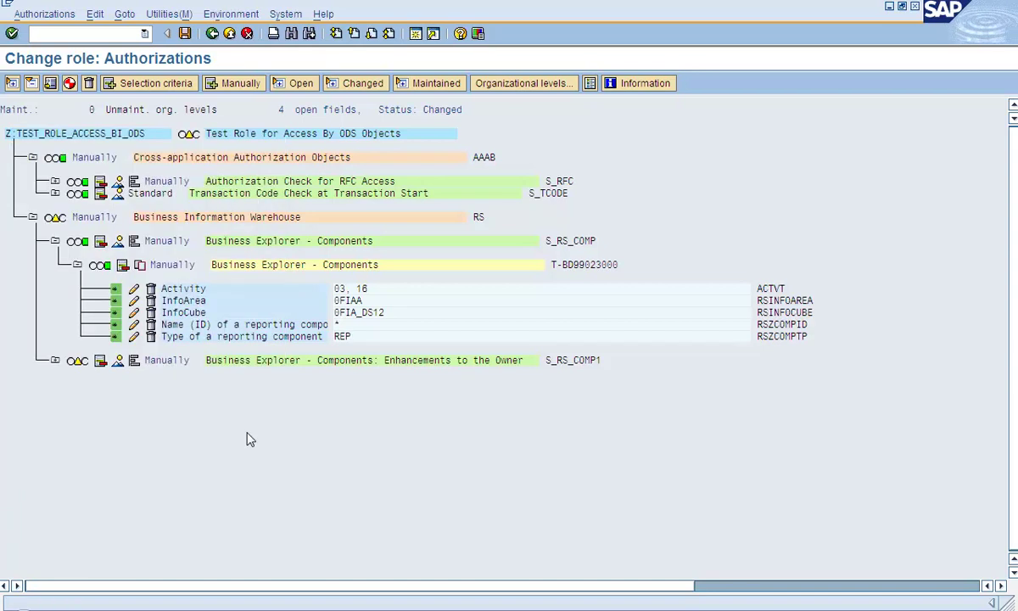
- Set the Activity field of S_RS_COMP1 to 03 and 16
left_click(54, 359)
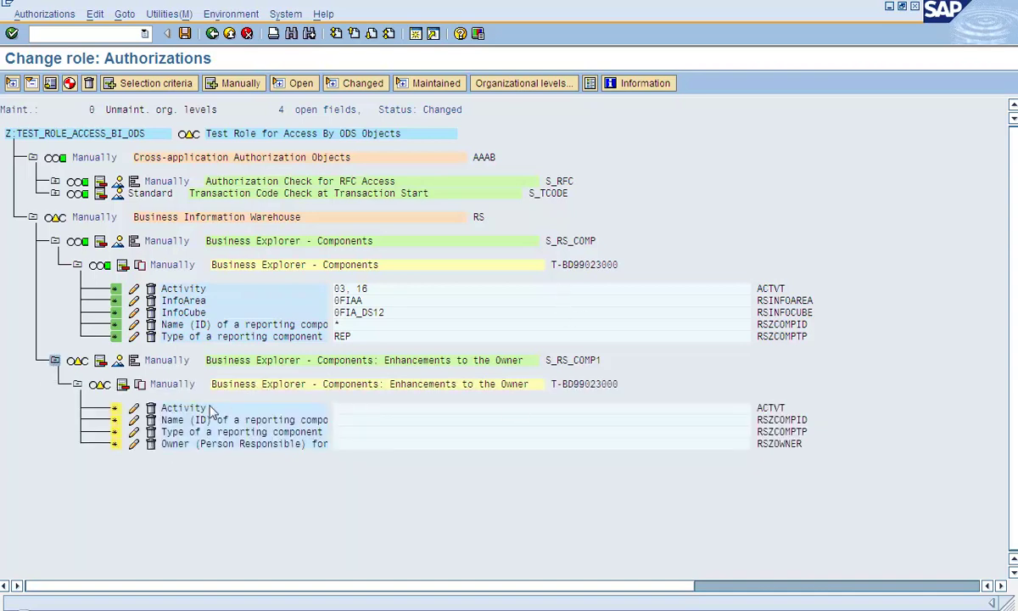
left_click(594, 241)
left_click(133, 408)
left_click(21, 256)
left_click(21, 289)
left_click(26, 518)
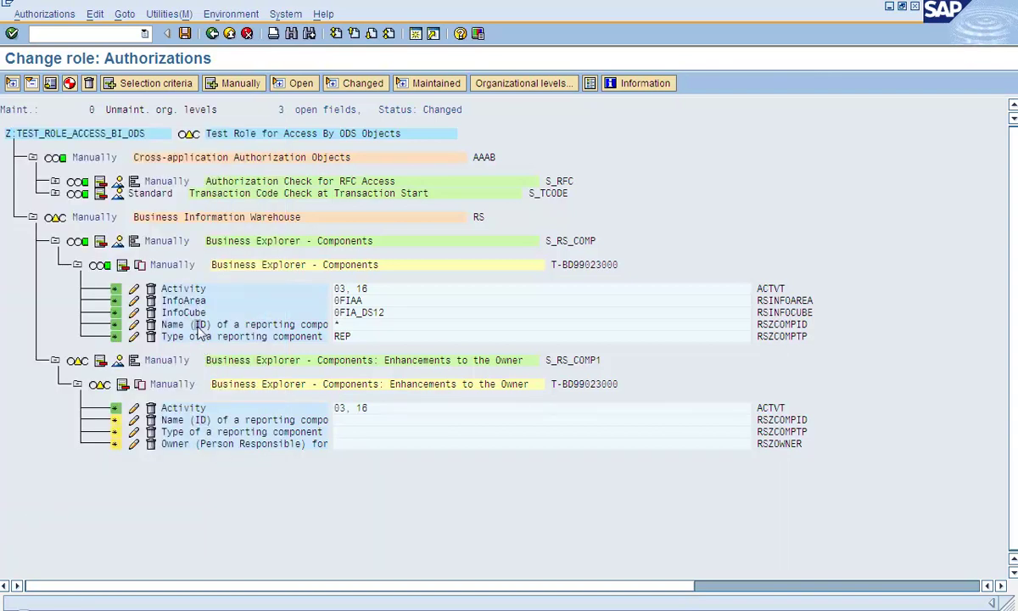
- Give the reporting component name of S_RS_COMP1 full authorization (*) and set its component type to REP Query
left_click(116, 420)
left_click(133, 432)
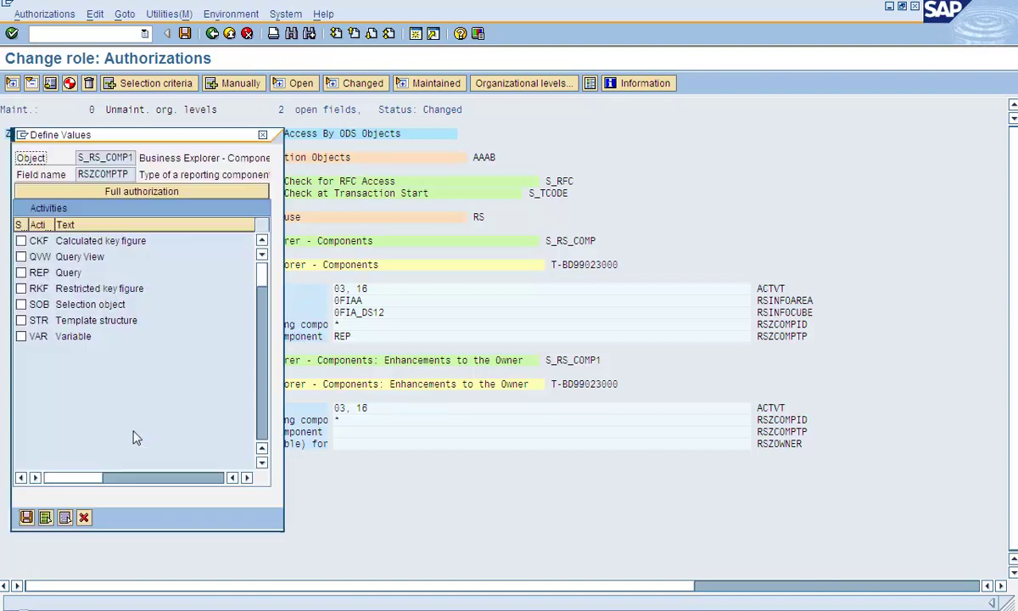
left_click(21, 271)
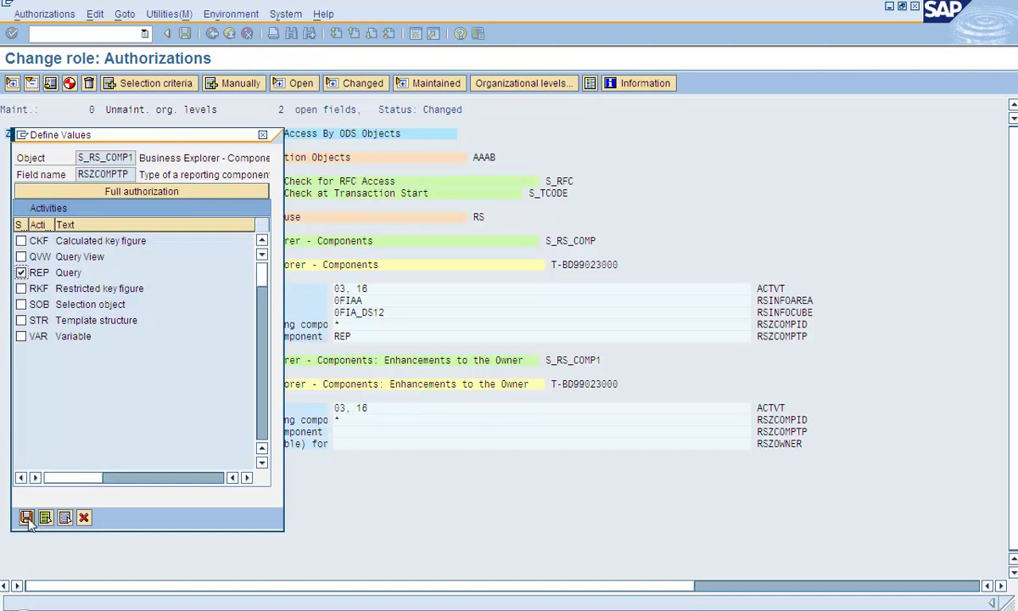
left_click(27, 518)
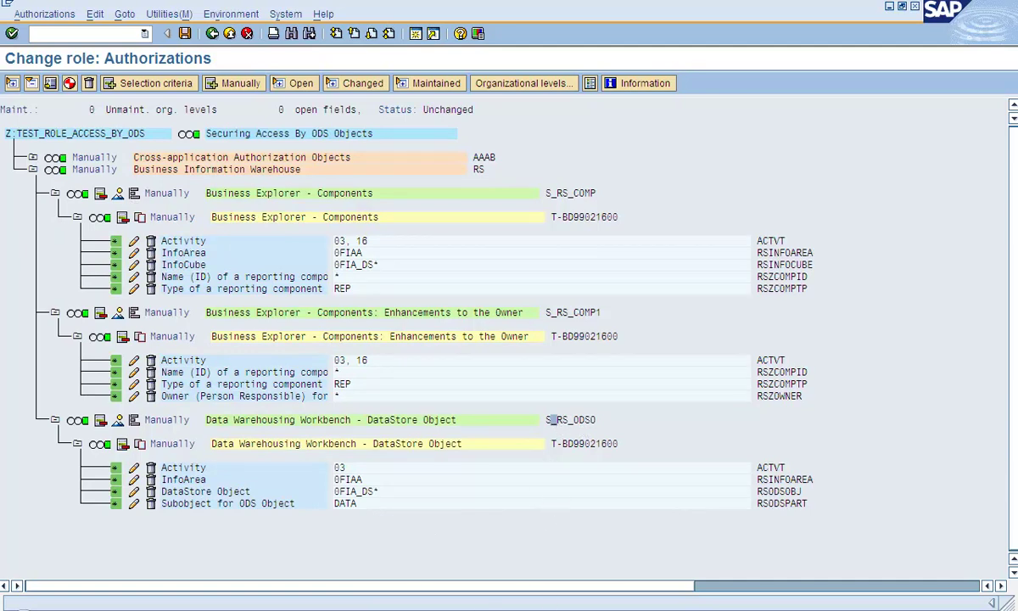
- Switch to the Management of Analysis Authorizations session and start creating an authorization named ZODS
left_click(704, 567)
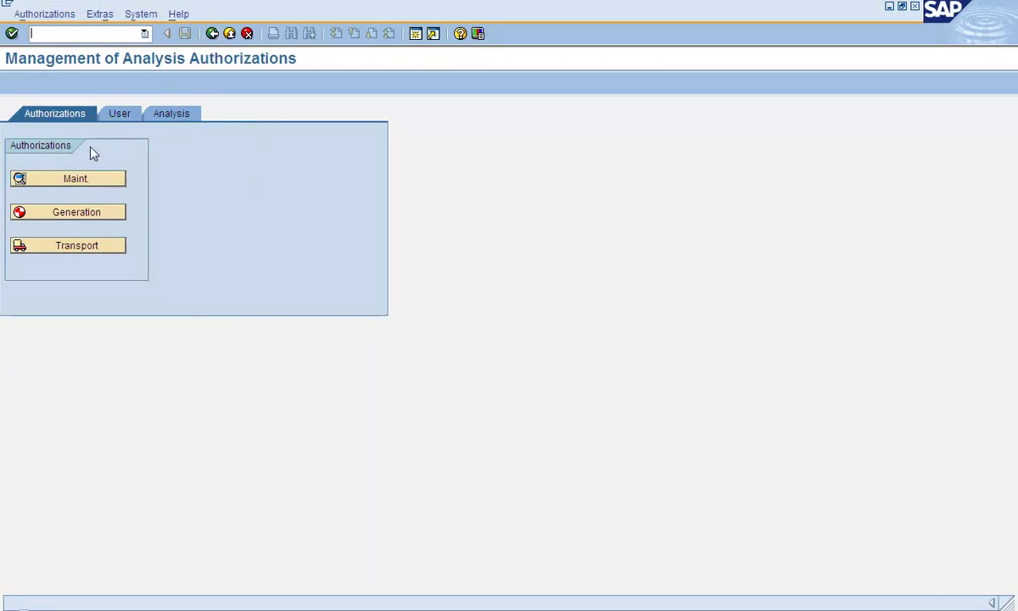
left_click(102, 179)
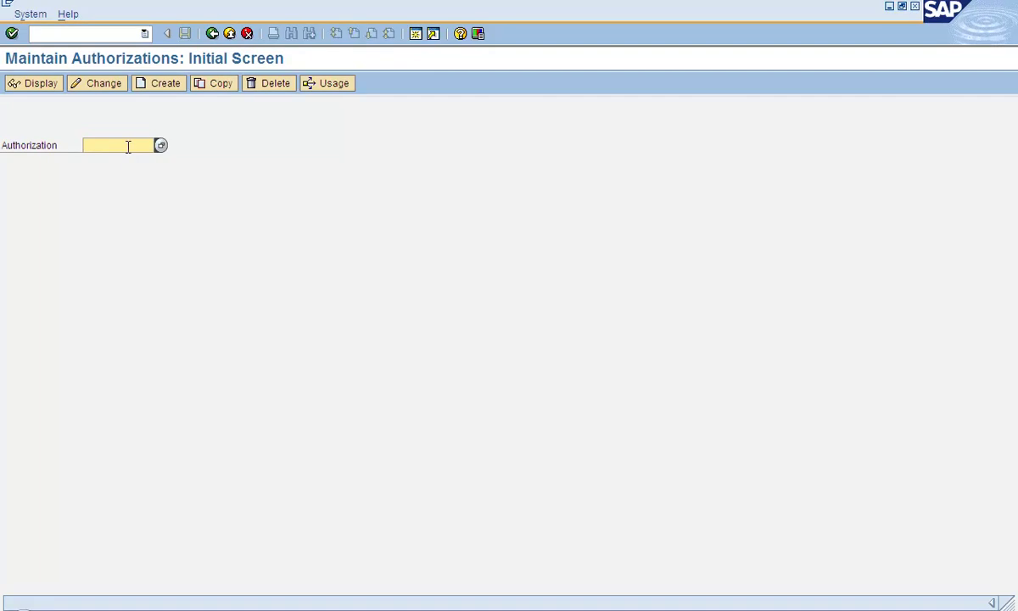
type("Z0DS")
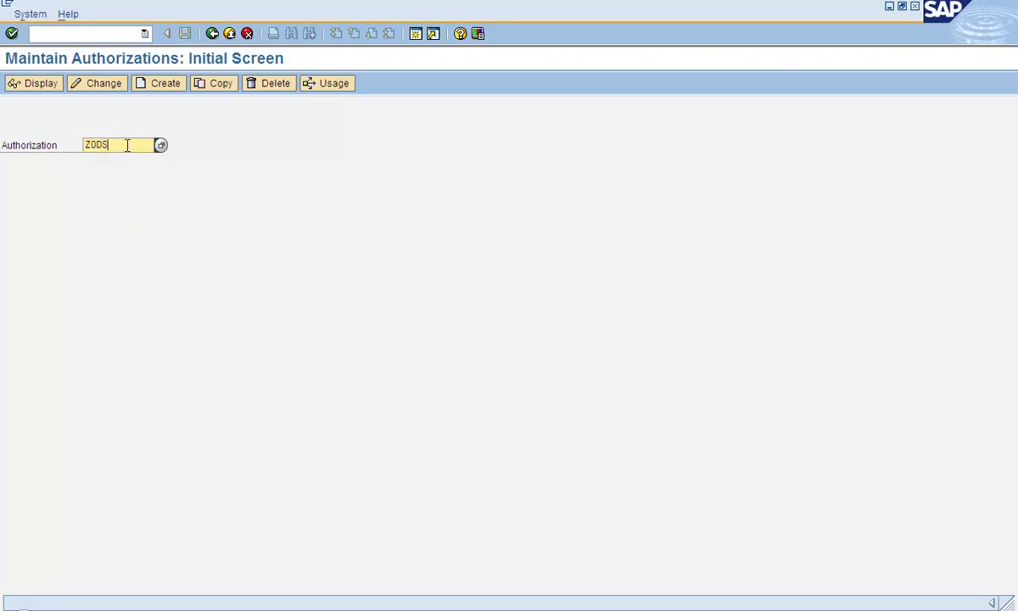
key("Return")
left_click(158, 84)
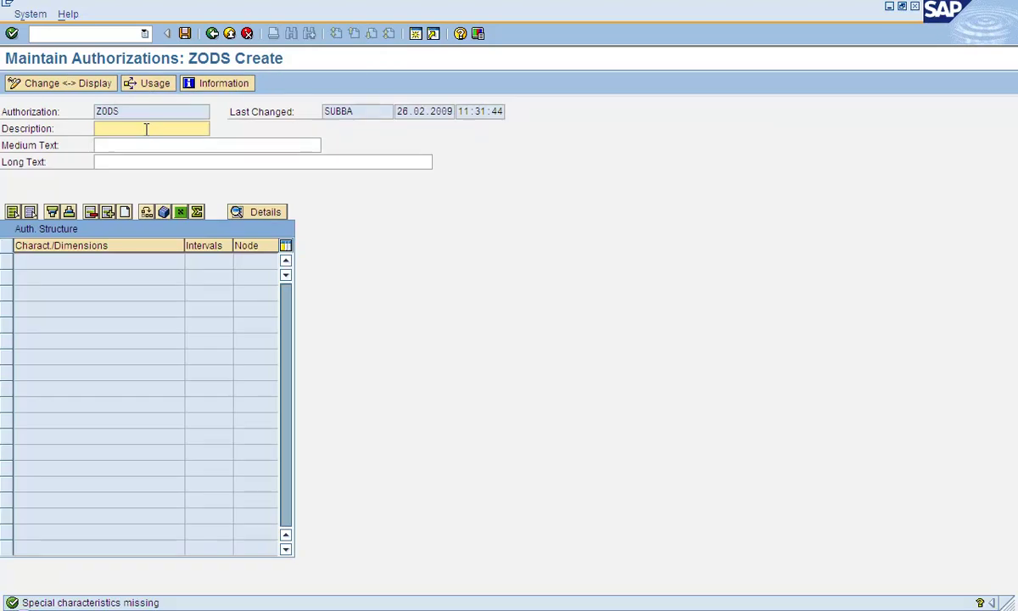
- Enter "Test for ODS Objects" as the description of authorization ZODS
type("t")
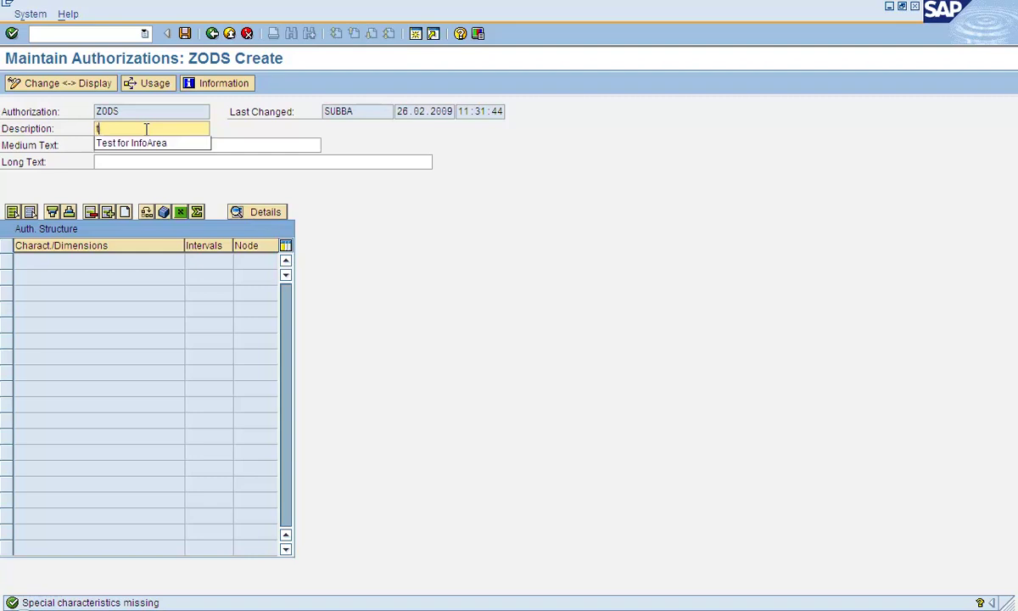
key("Down")
key("Return")
key("BackSpace")
key("BackSpace")
key("BackSpace")
key("BackSpace")
type("od")
key("BackSpace")
key("BackSpace")
type("ODS Objects")
key("Return")
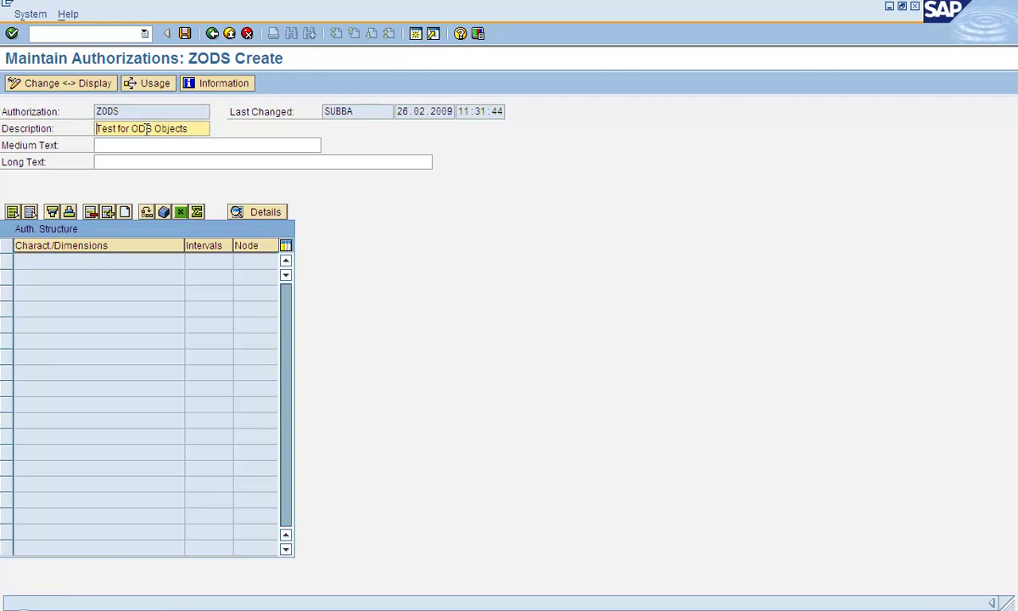
- Insert three rows in the authorization structure of ZODS and enter 0tcavalid as the first characteristic
left_click(113, 215)
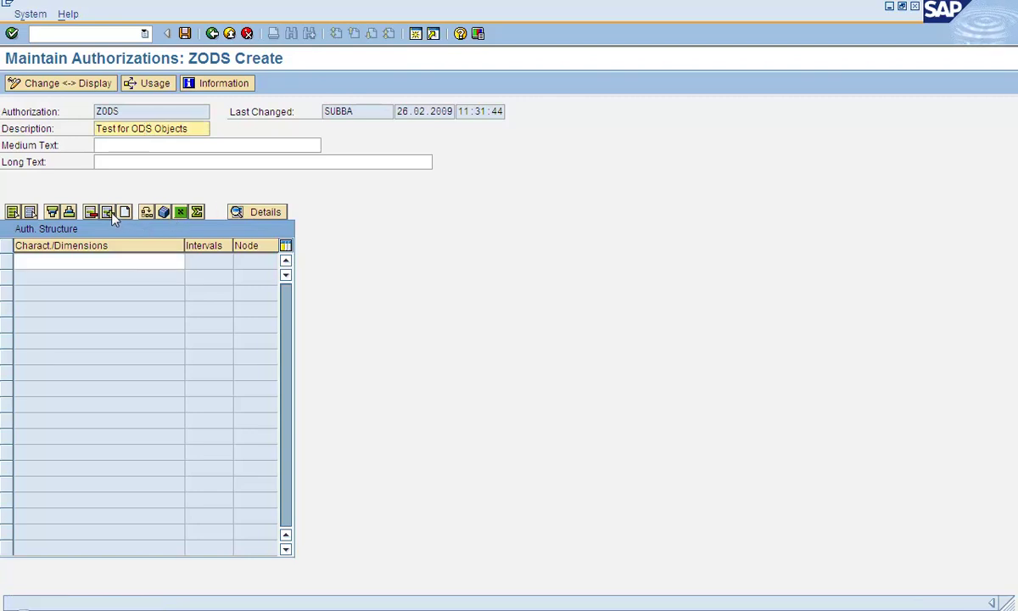
left_click(113, 214)
left_click(110, 216)
left_click(98, 261)
type("z")
key("BackSpace")
key("Down")
key("Down")
key("Down")
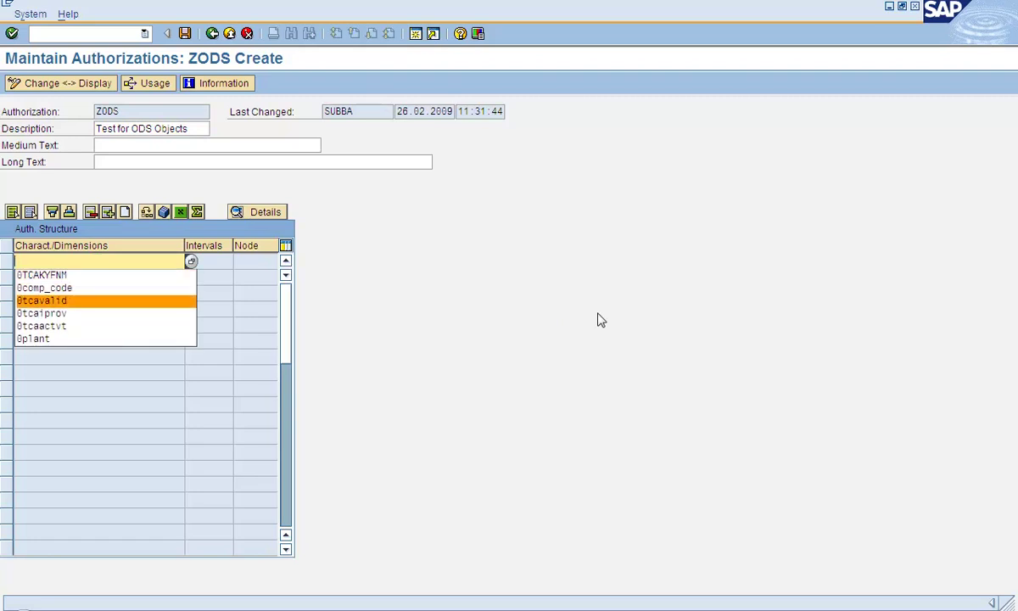
key("Return")
- Enter 0tcaiprov as the second characteristic of authorization ZODS
key("Down")
key("Down")
key("Down")
key("Down")
key("Down")
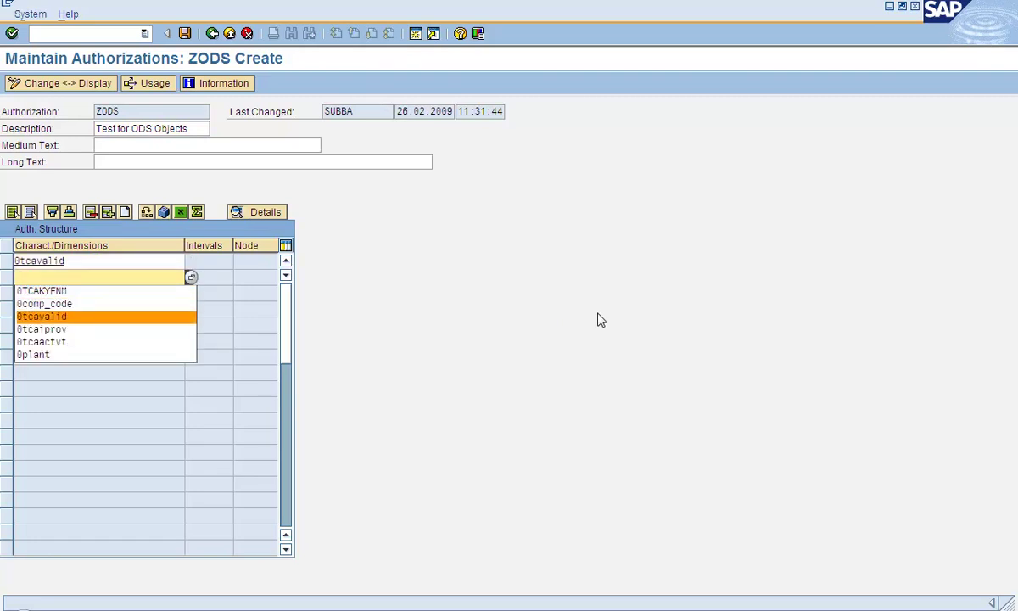
key("Down")
key("Up")
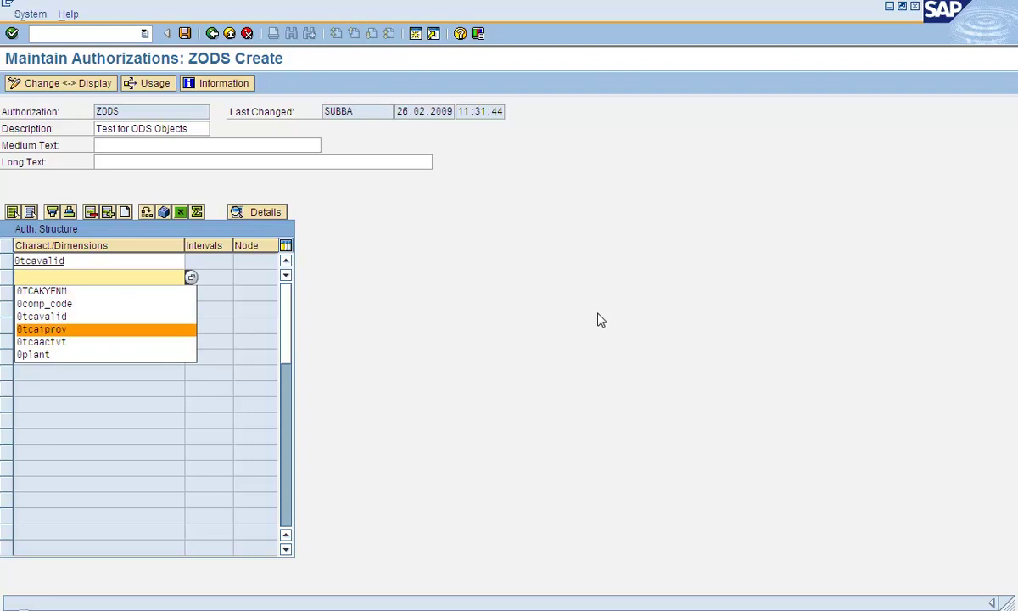
key("Return")
- Enter 0tcaactvt as the third characteristic of authorization ZODS
key("Down")
key("Down")
key("Down")
key("Down")
key("Down")
key("Down")
key("Down")
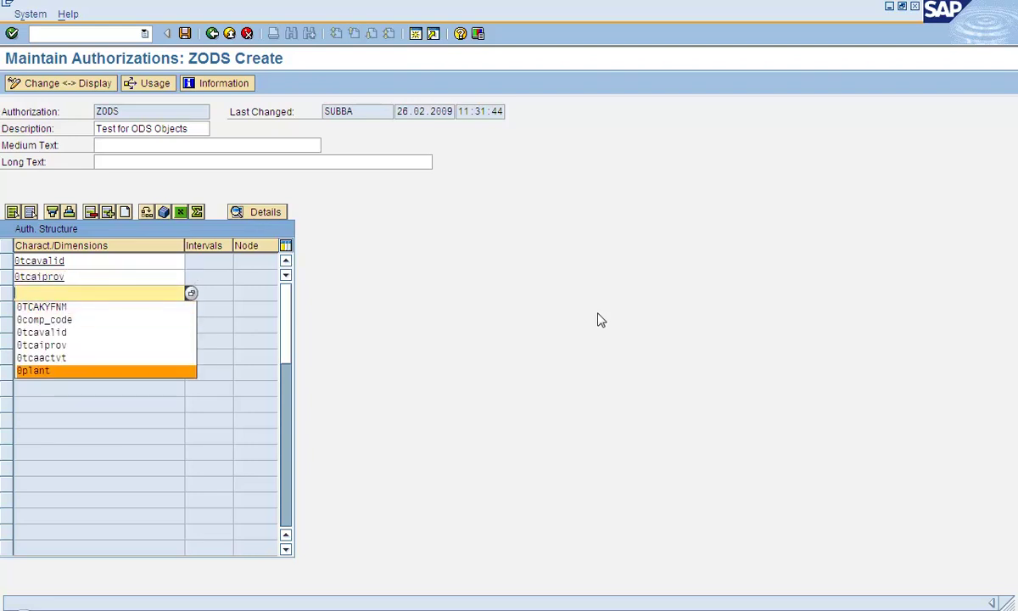
type("0")
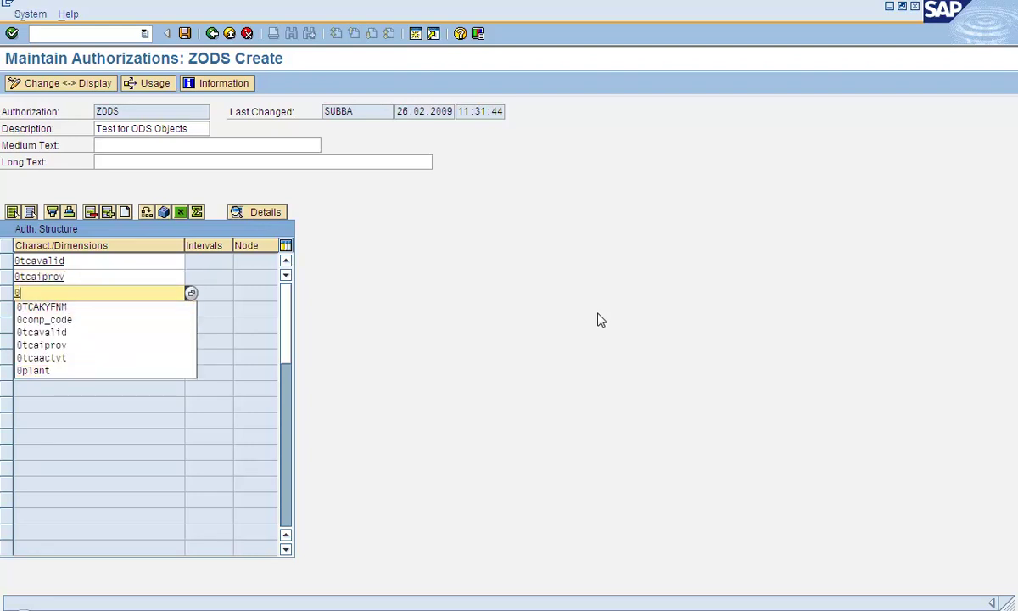
type("ta")
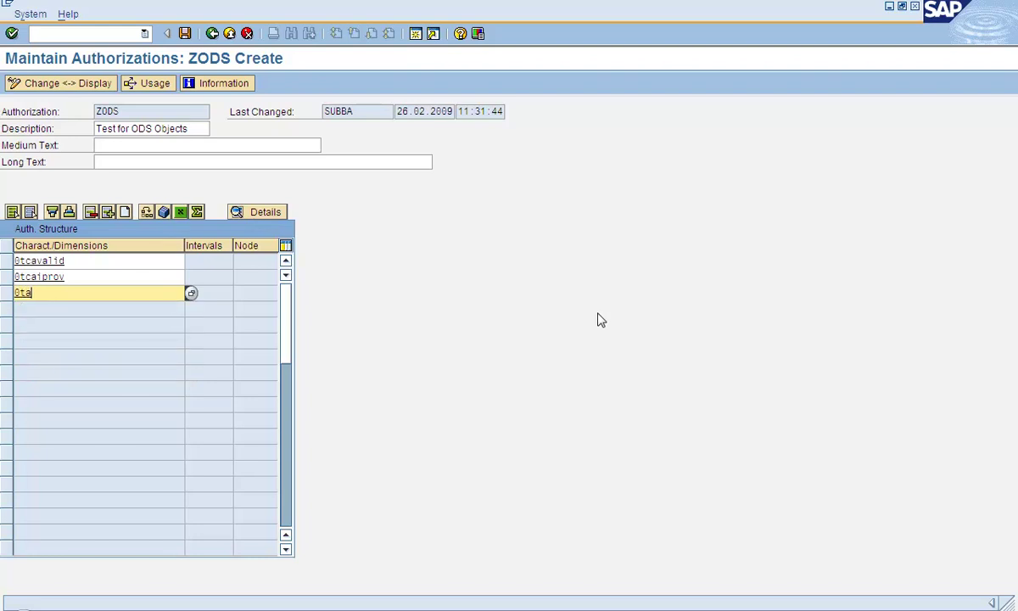
key("BackSpace")
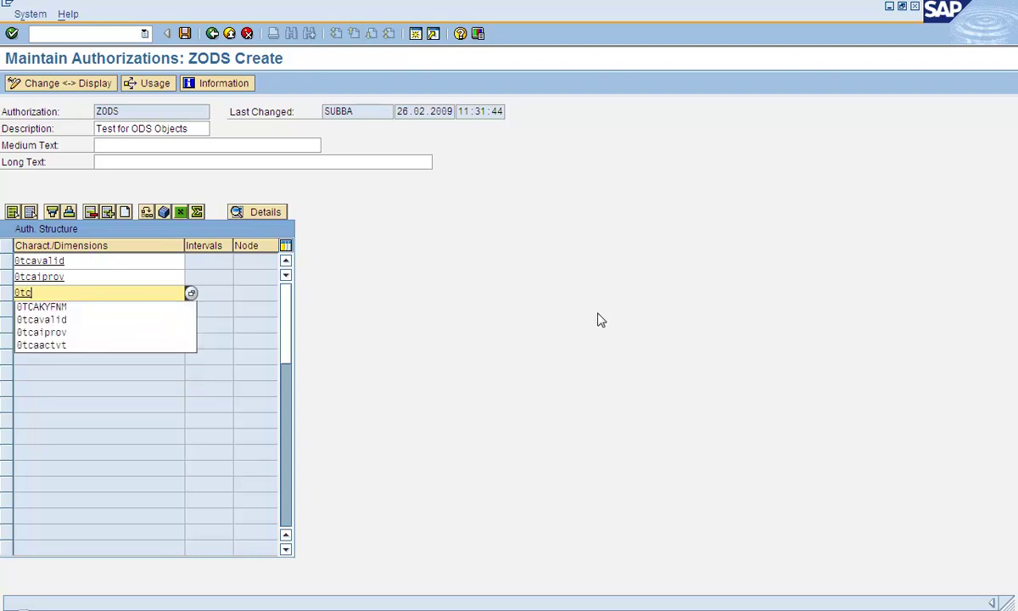
type("caac")
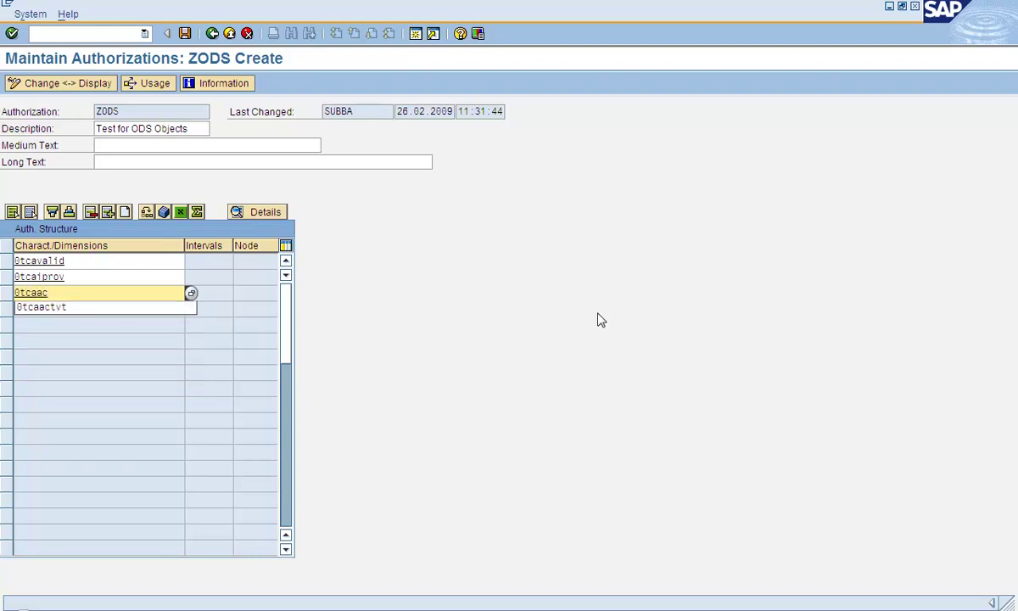
key("Down")
key("Return")
key("Return")
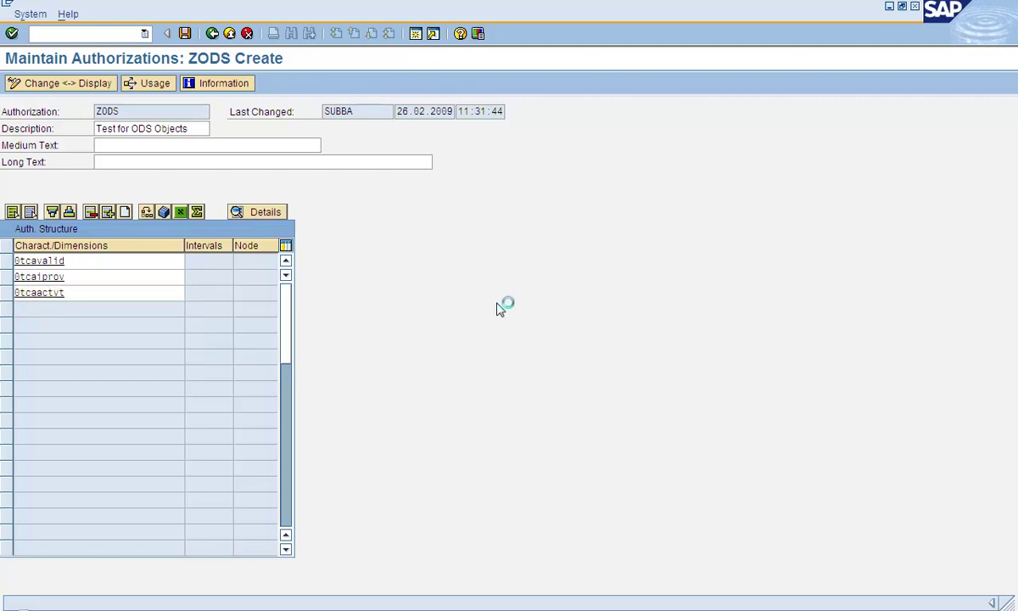
- Restrict characteristic 0TCAACTVT to the single value 03 with operator EQ and return to the authorization structure
left_click(40, 292)
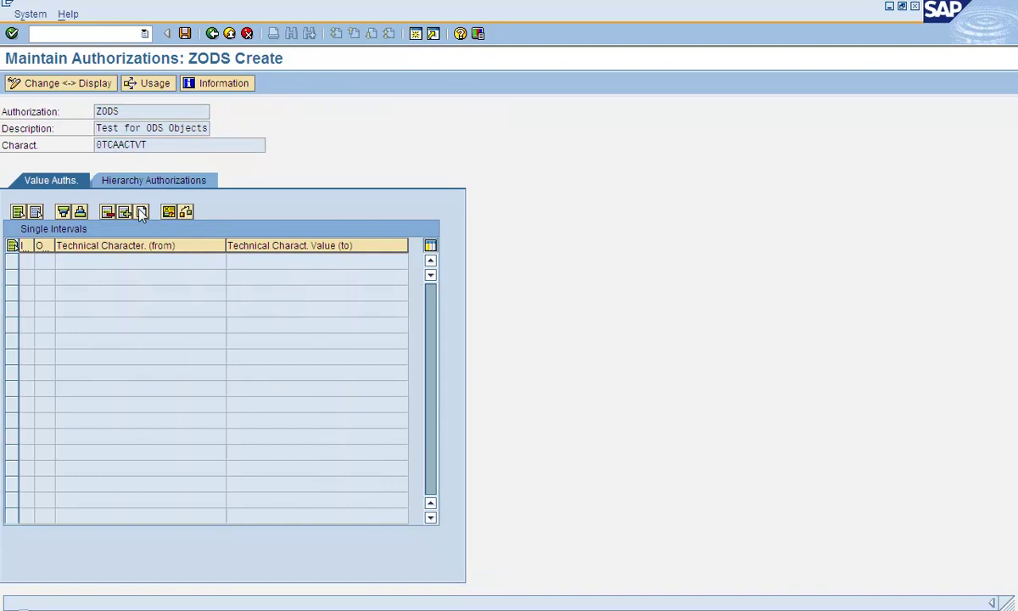
left_click(141, 213)
left_click(45, 261)
type("EQ")
key("Tab")
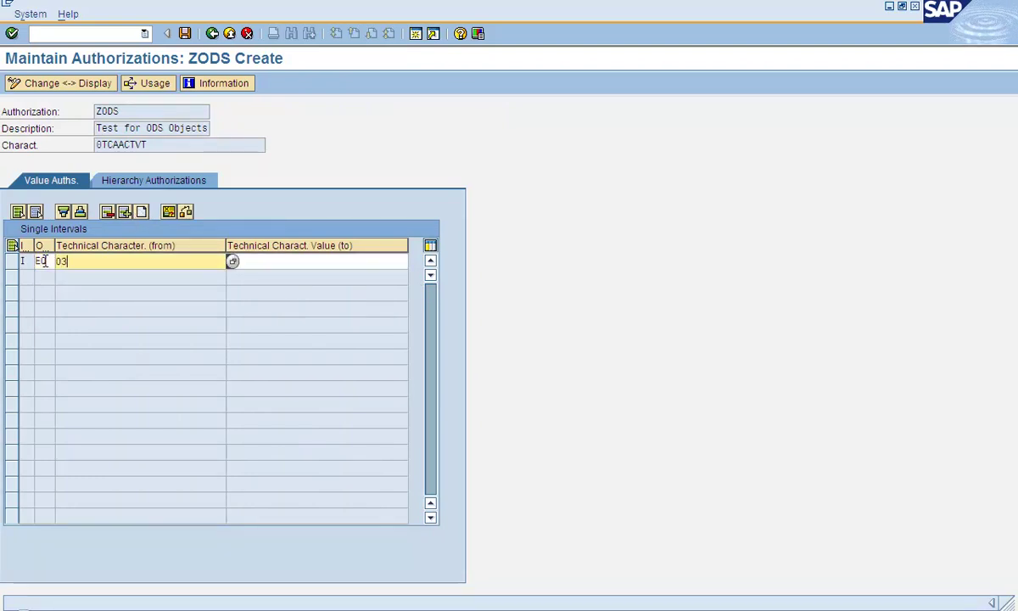
type("03")
key("Return")
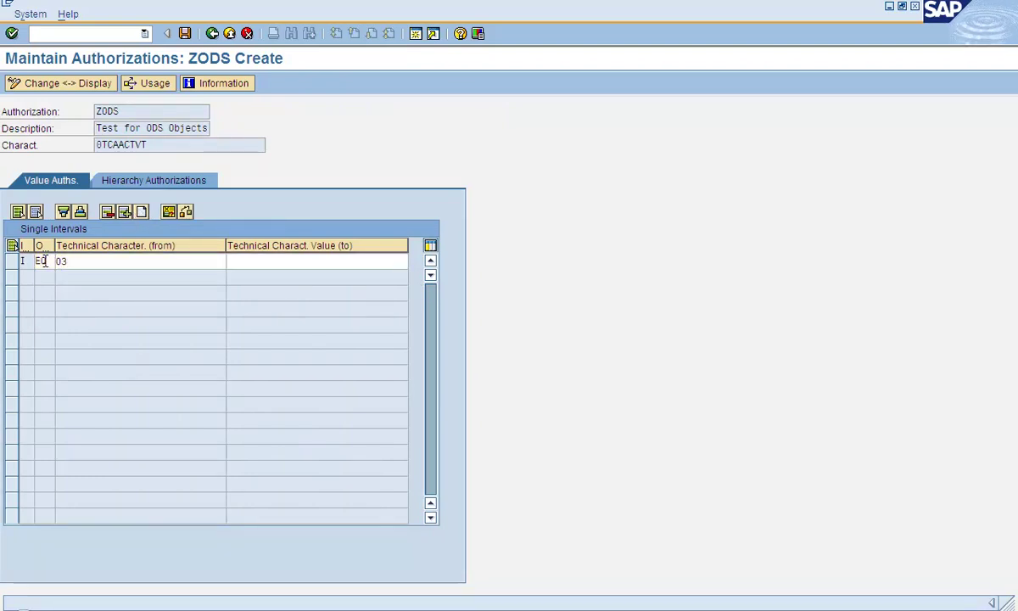
left_click(212, 33)
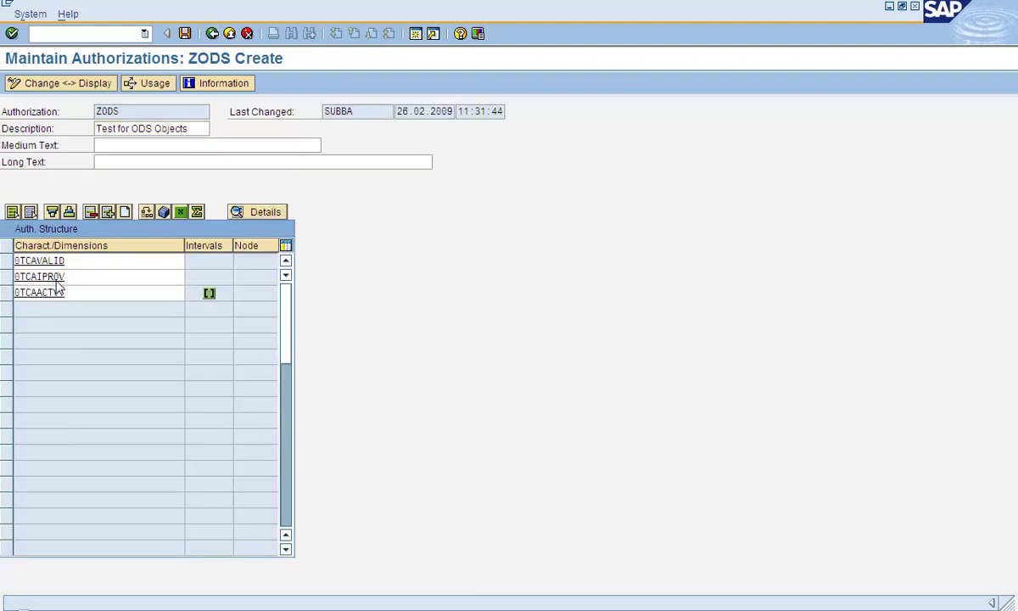
- Restrict characteristic 0TCAIPROV to the ODS object 0FIA_DS12 with operator EQ and return to the authorization structure
left_click(56, 280)
left_click(110, 212)
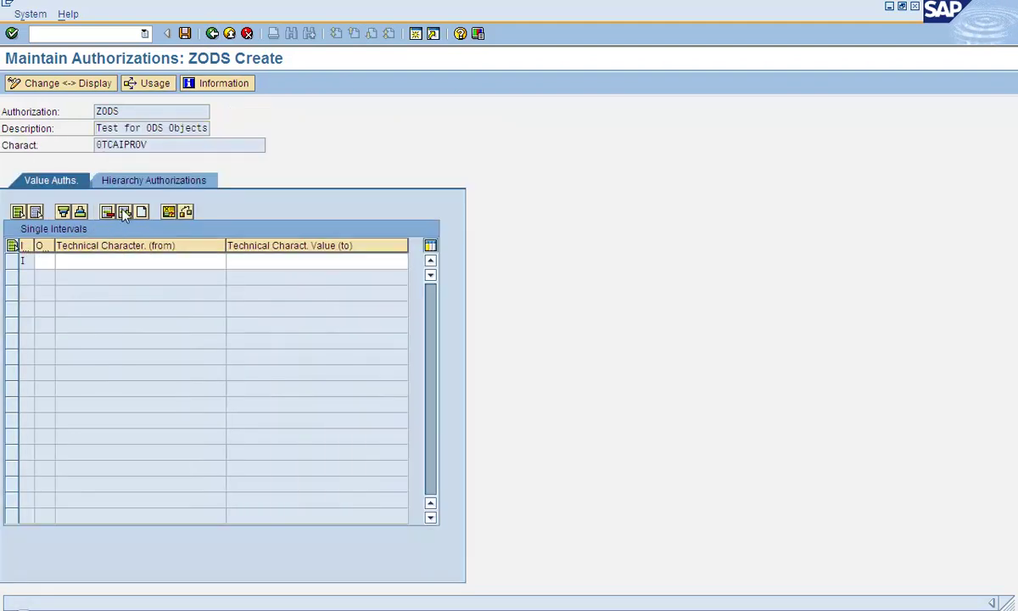
type("EQ")
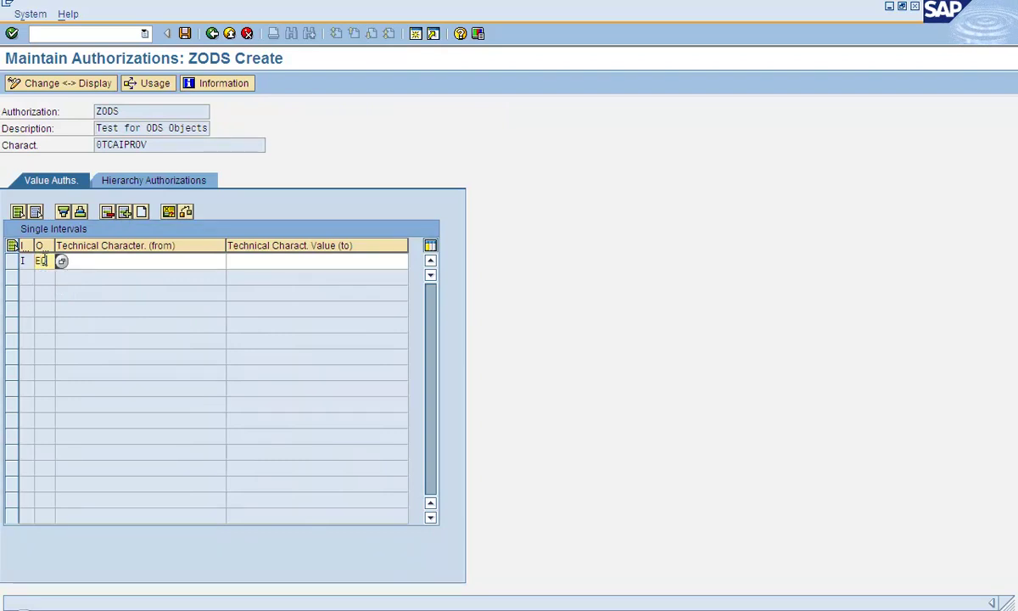
left_click(92, 260)
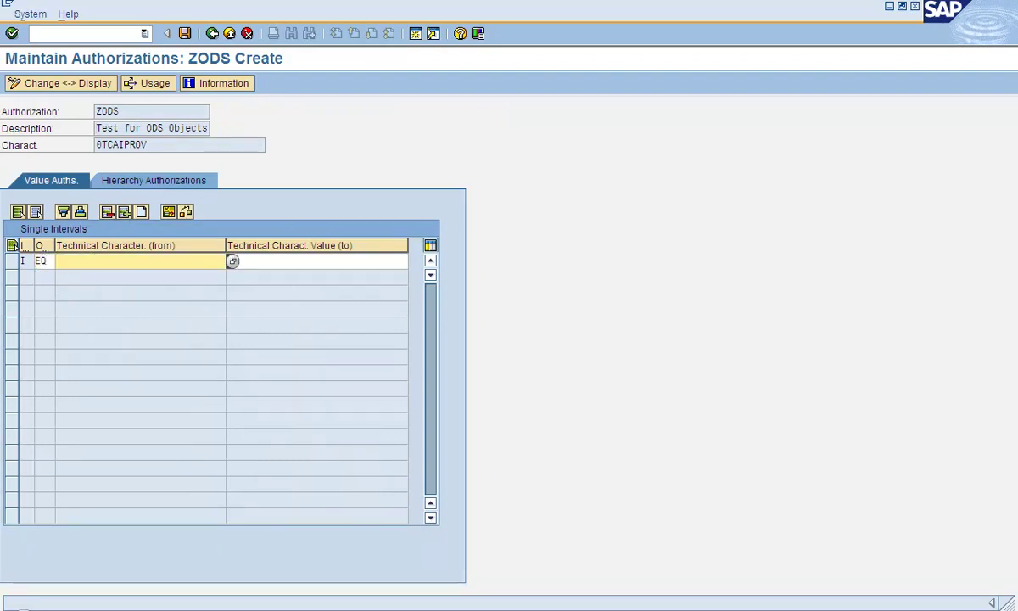
key("alt+Tab")
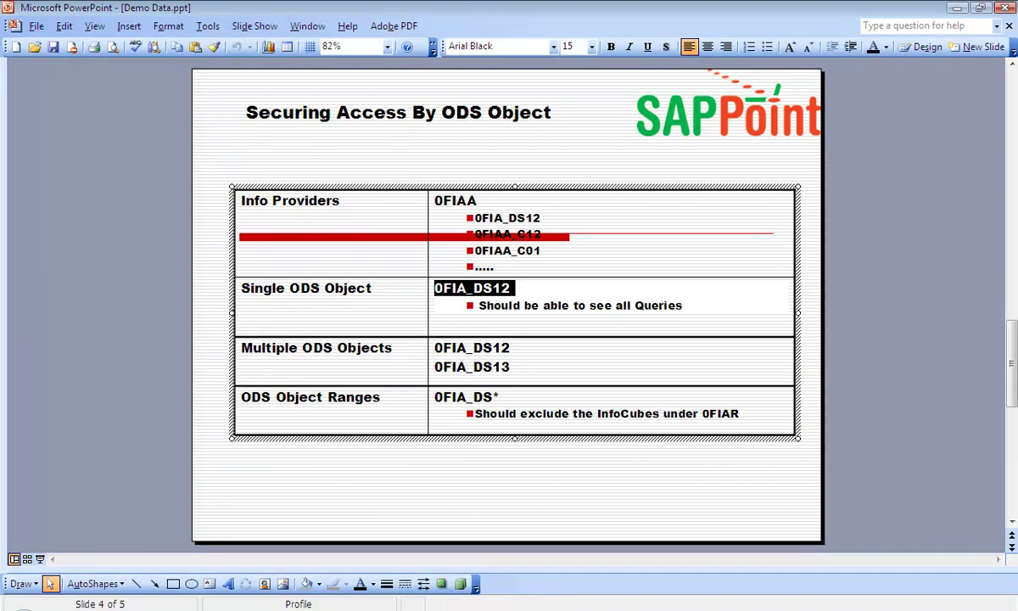
key("alt+Tab")
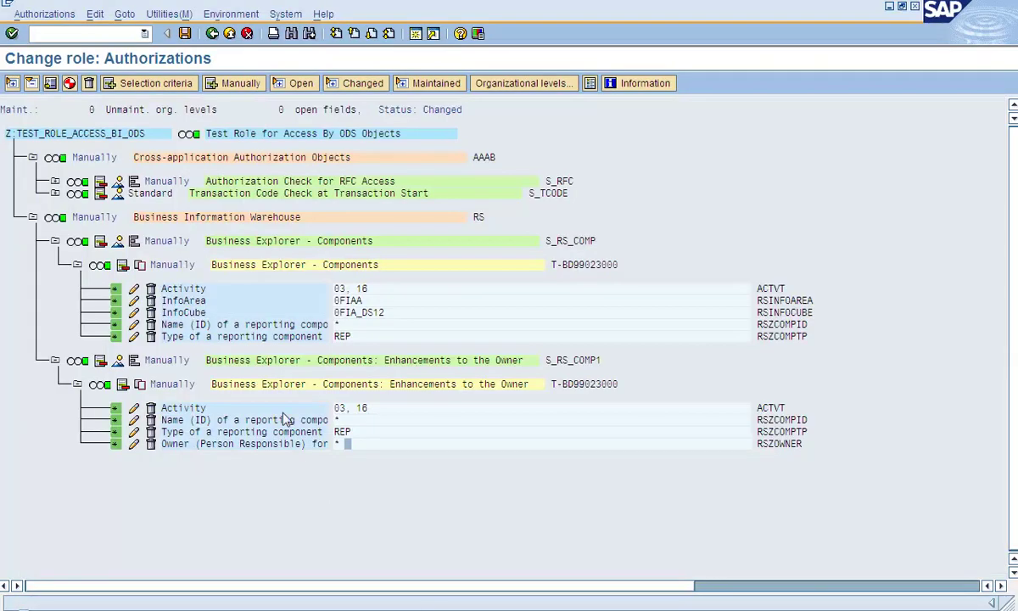
left_click(376, 324)
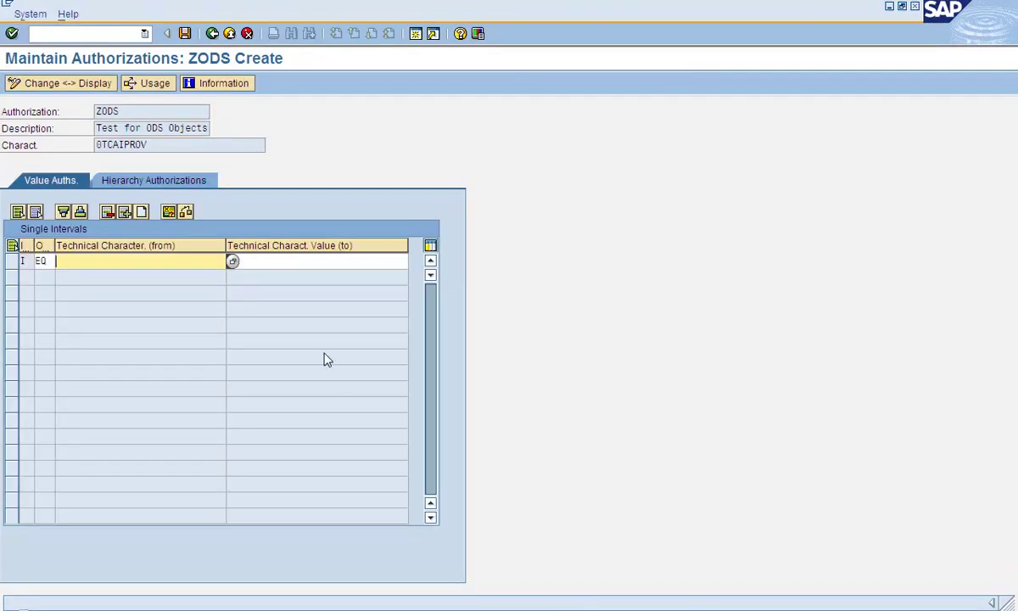
type("0FIA_DS12")
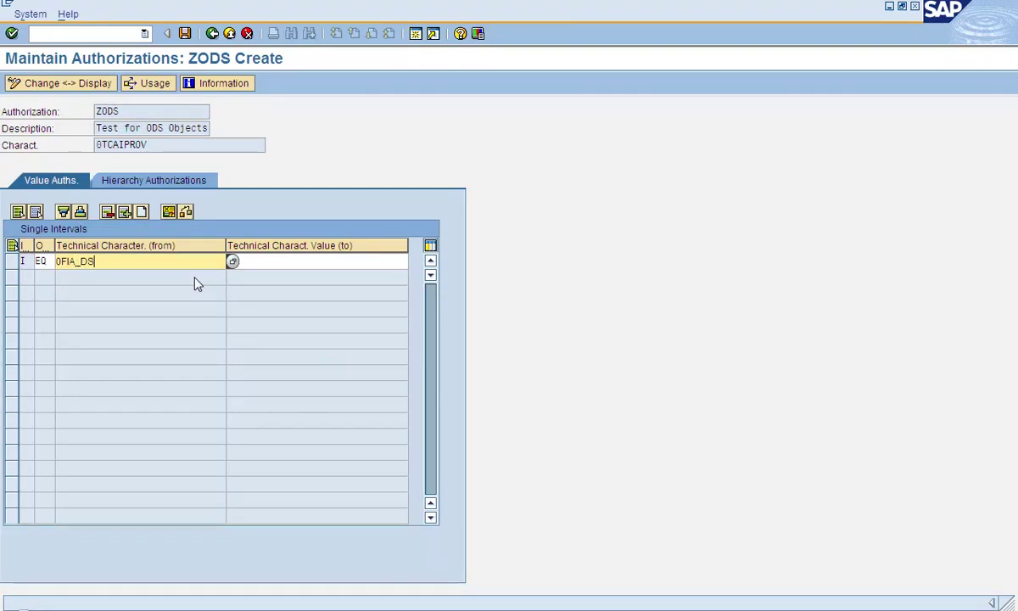
key("Return")
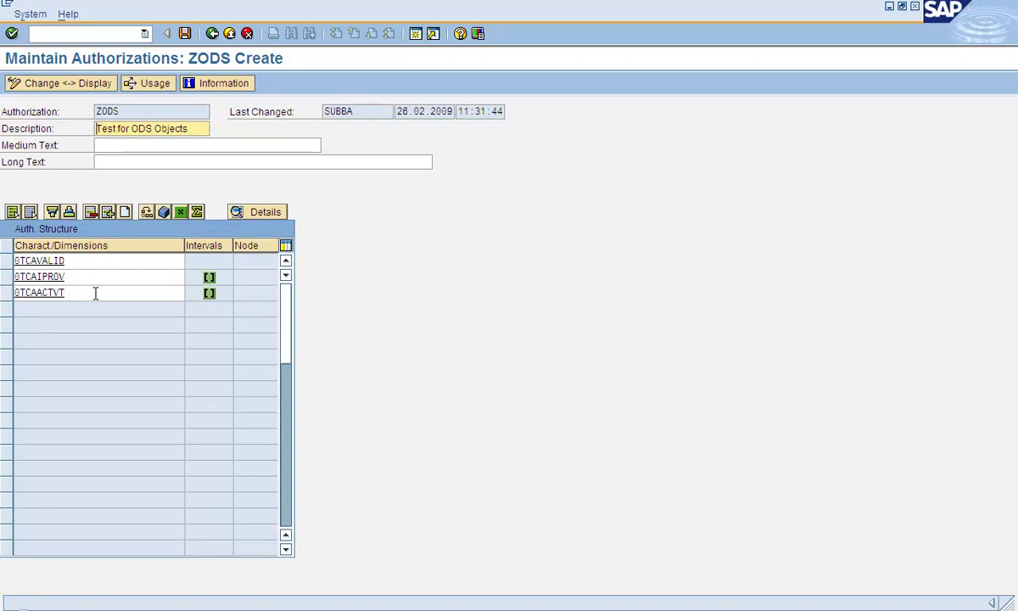
- Add an including BT interval from 23.03.2009 to 23.03.9999 for characteristic 0TCAVALID
double_click(191, 262)
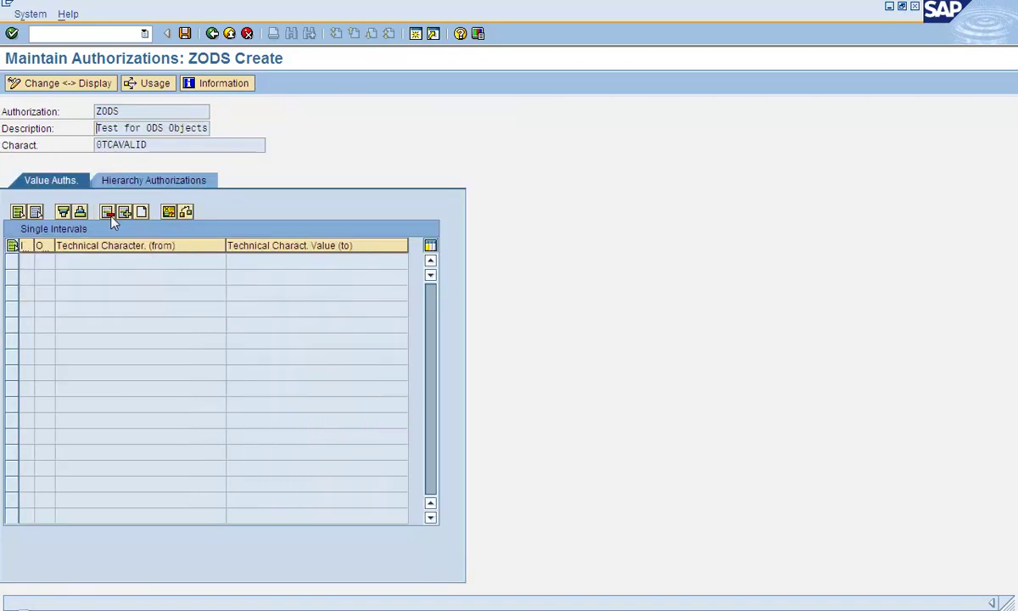
left_click(128, 212)
type("I")
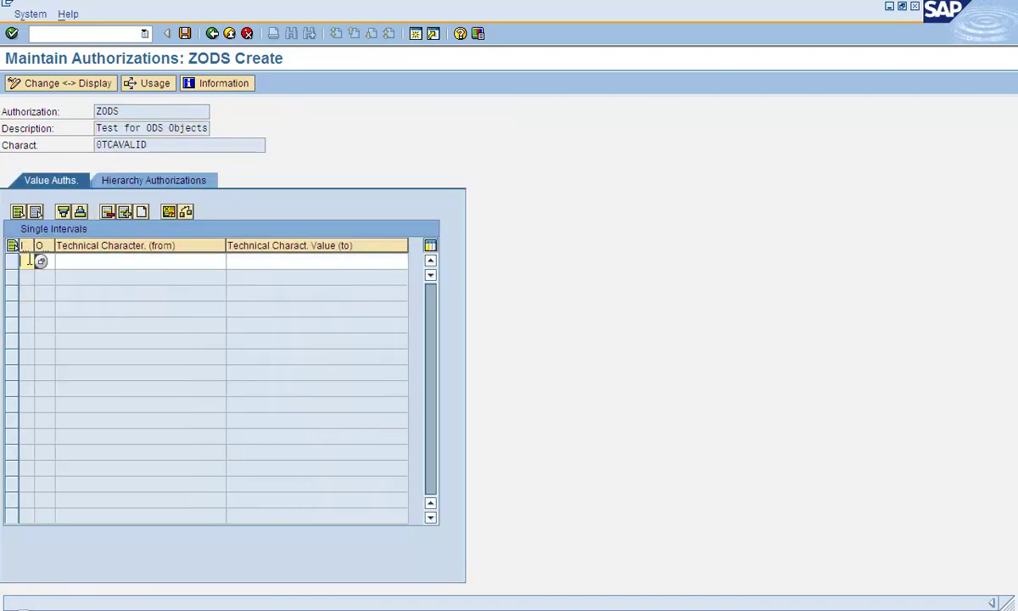
key("Tab")
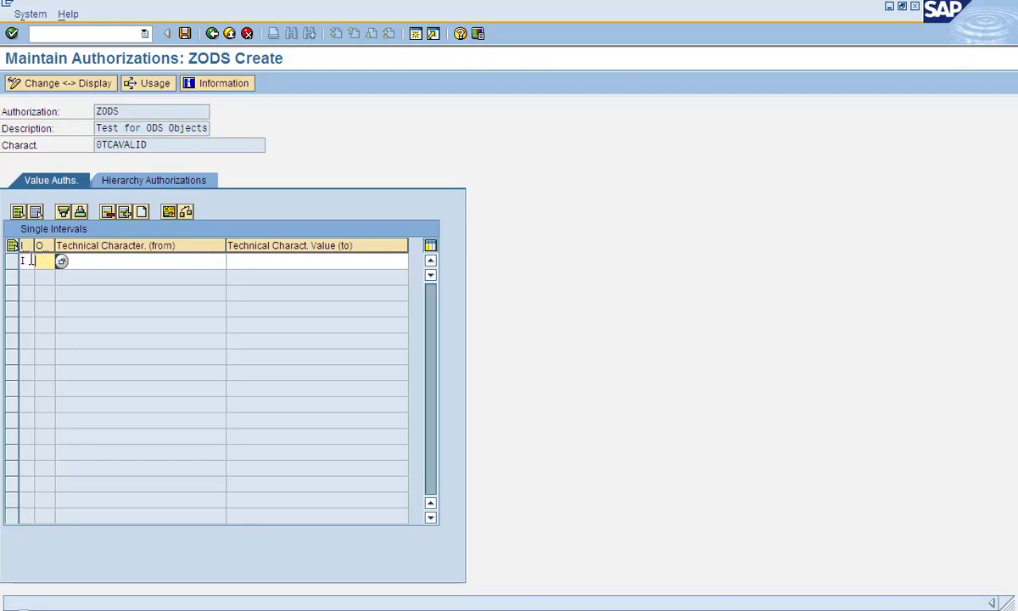
type("BT")
key("Tab")
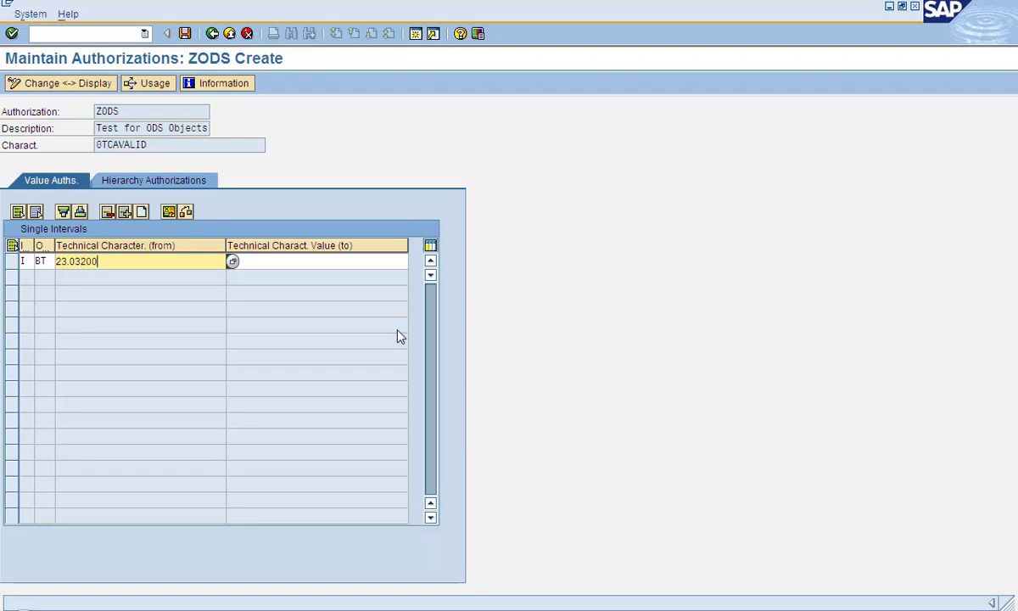
type("009")
key("Tab")
type("23.03.")
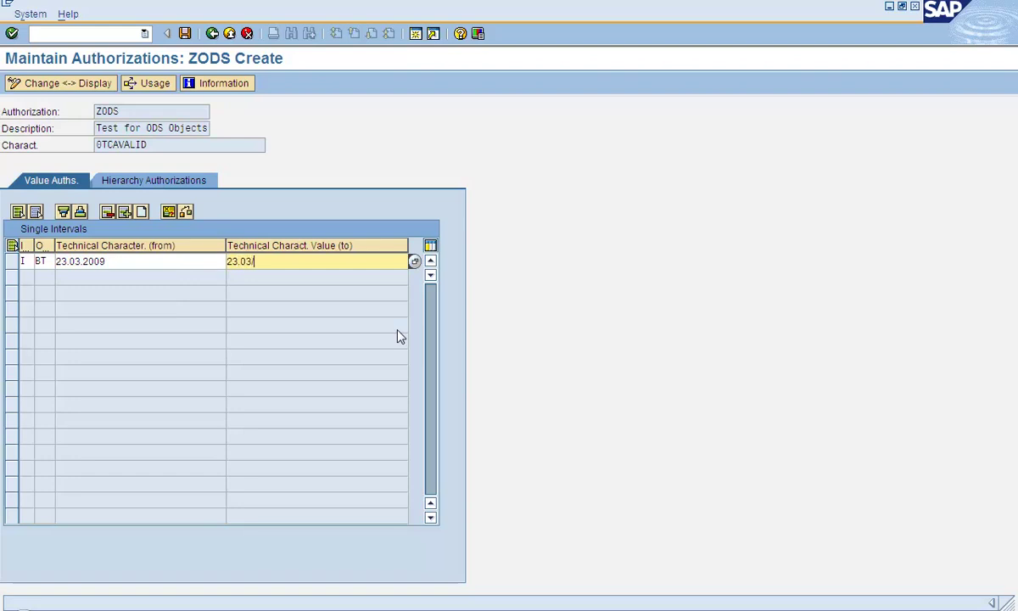
type(".9999")
key("Return")
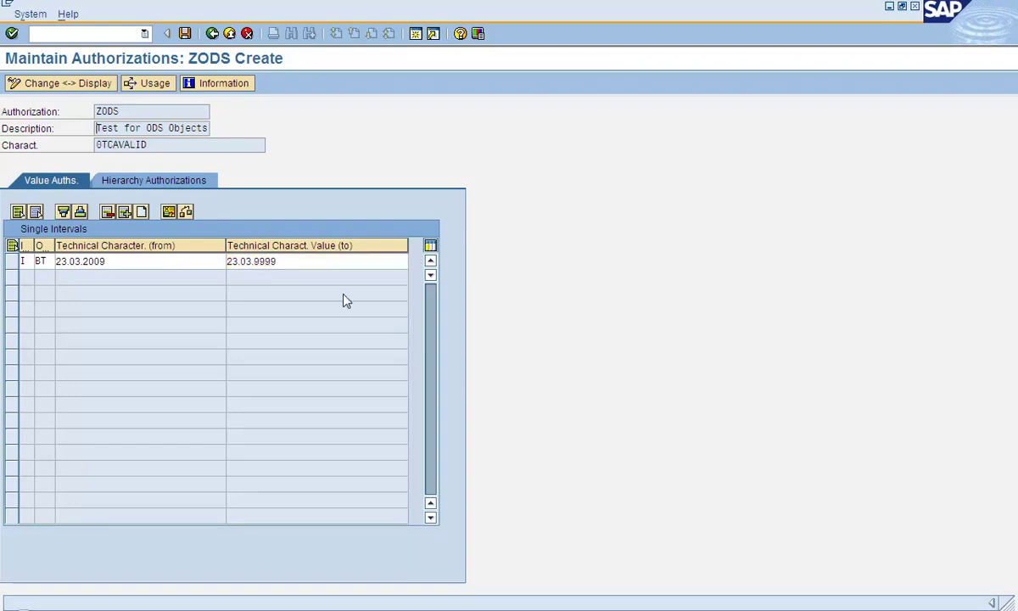
- Save authorization ZODS, return to its structure overview and select the authorization name
left_click(189, 34)
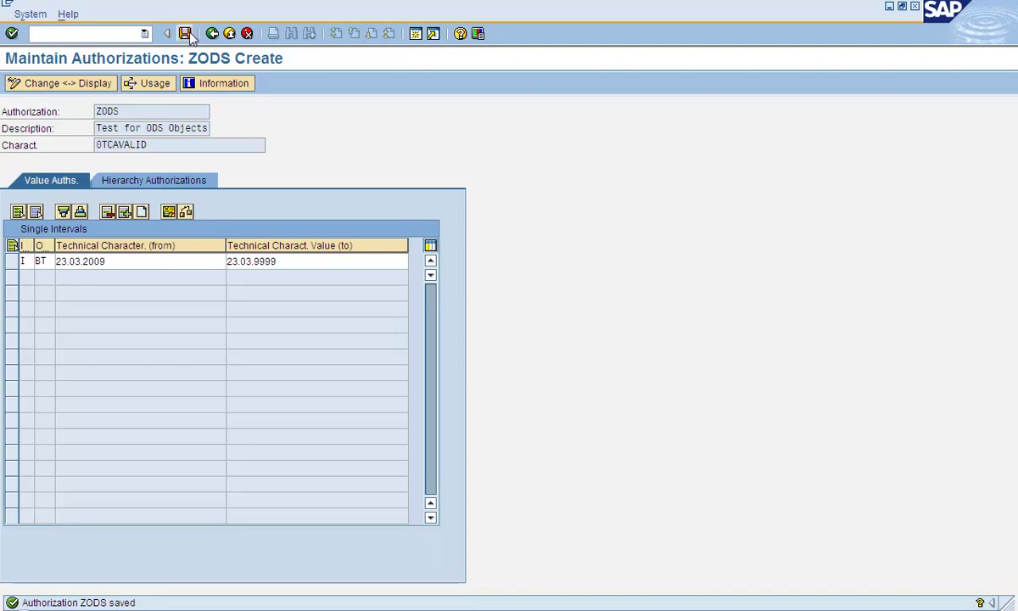
left_click(190, 34)
left_click(201, 302)
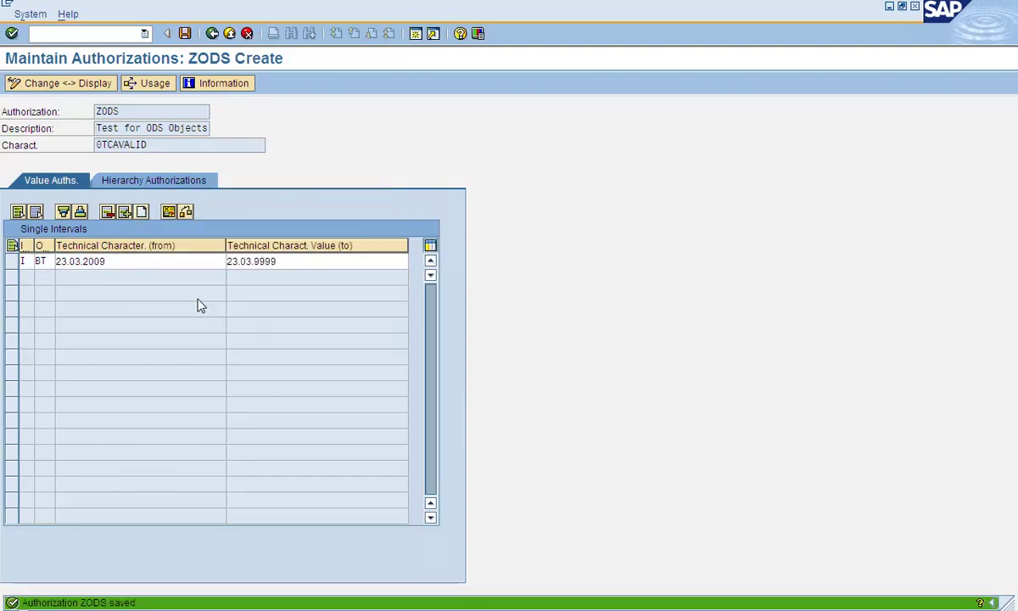
left_click(211, 34)
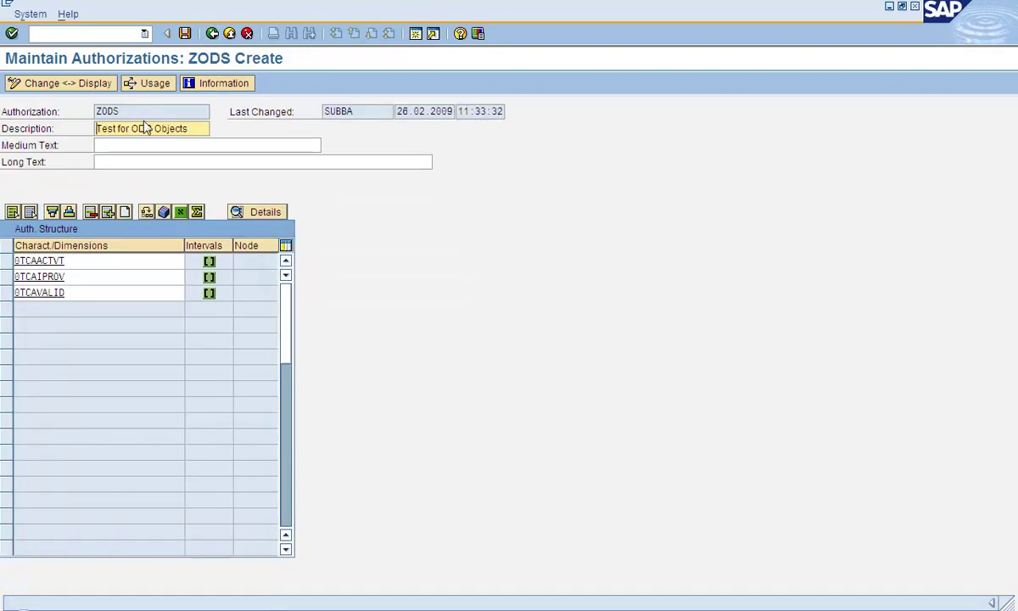
left_click_drag(144, 114, 57, 121)
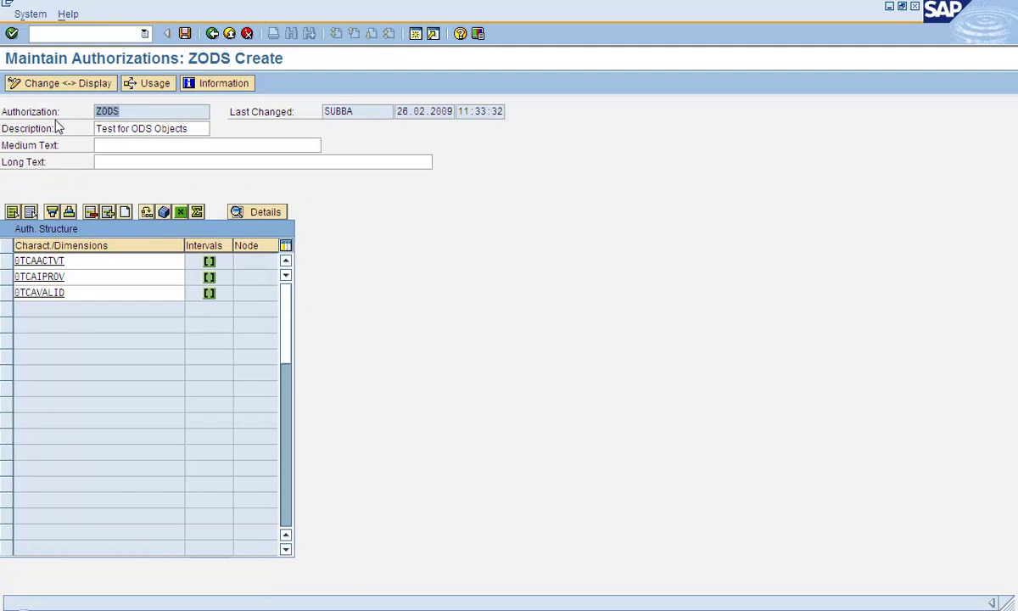
- Leave authorization maintenance and open the assignment of user authorizations from Management of Analysis Authorizations
left_click(211, 34)
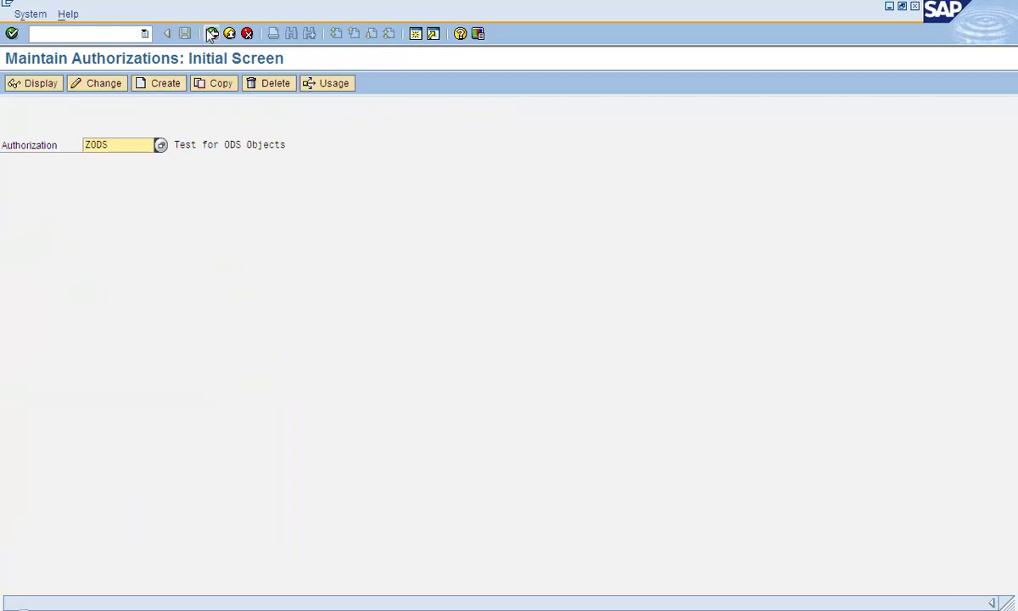
left_click(211, 35)
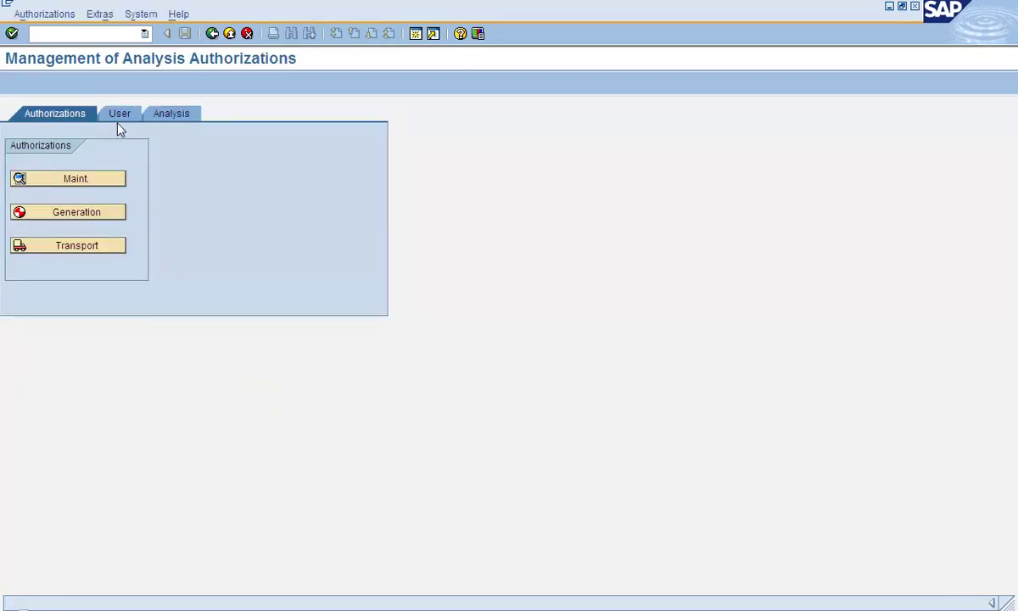
left_click(119, 115)
left_click(95, 180)
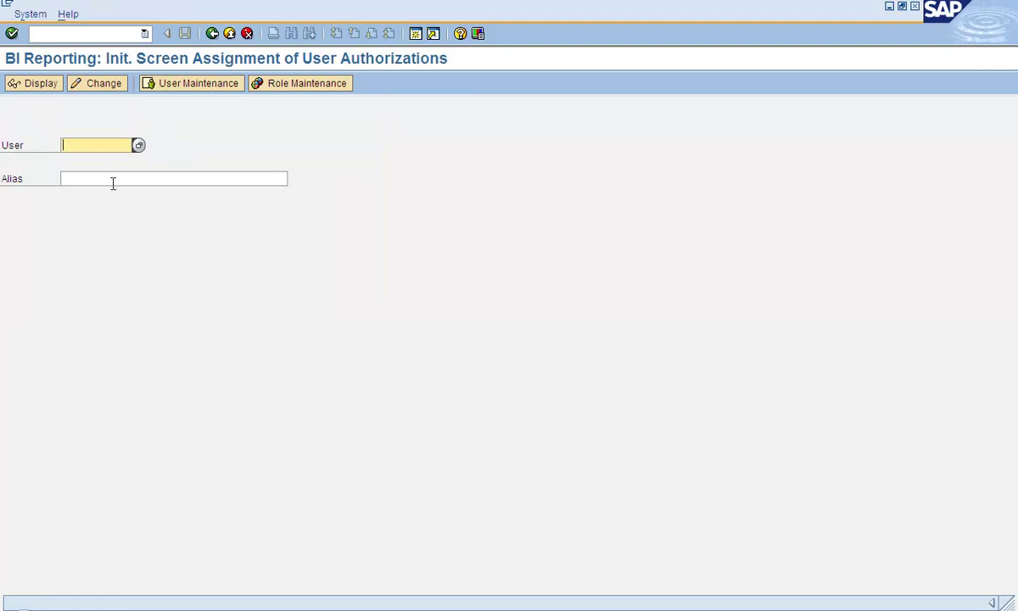
- Leave the analysis authorization user assignment, switch to the authorizations of role Z:TEST_ROLE_ACCESS_BI_ODS and manually add authorization object S_RS_AUTH
left_click(212, 35)
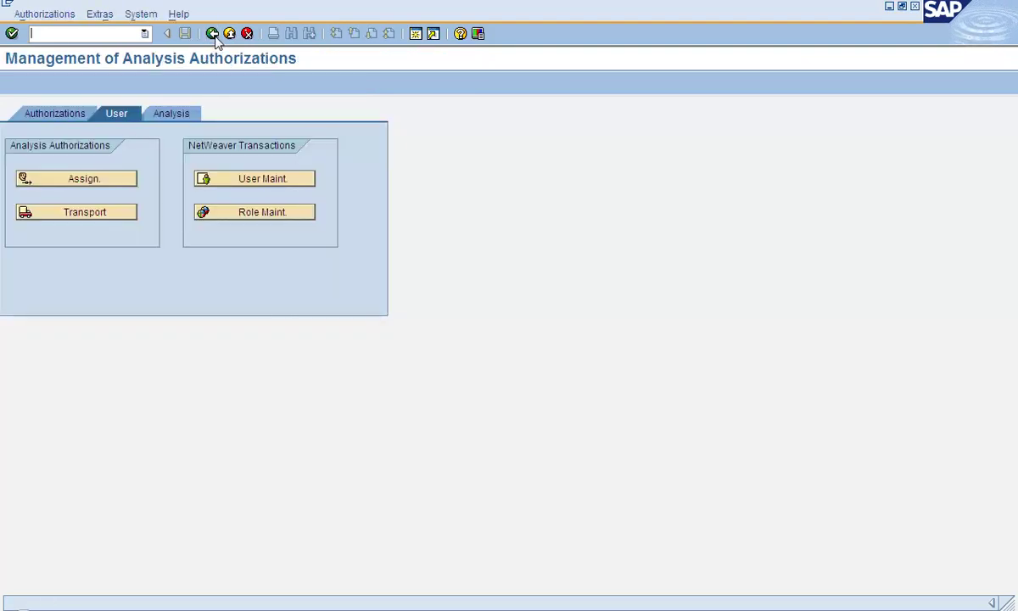
left_click(64, 121)
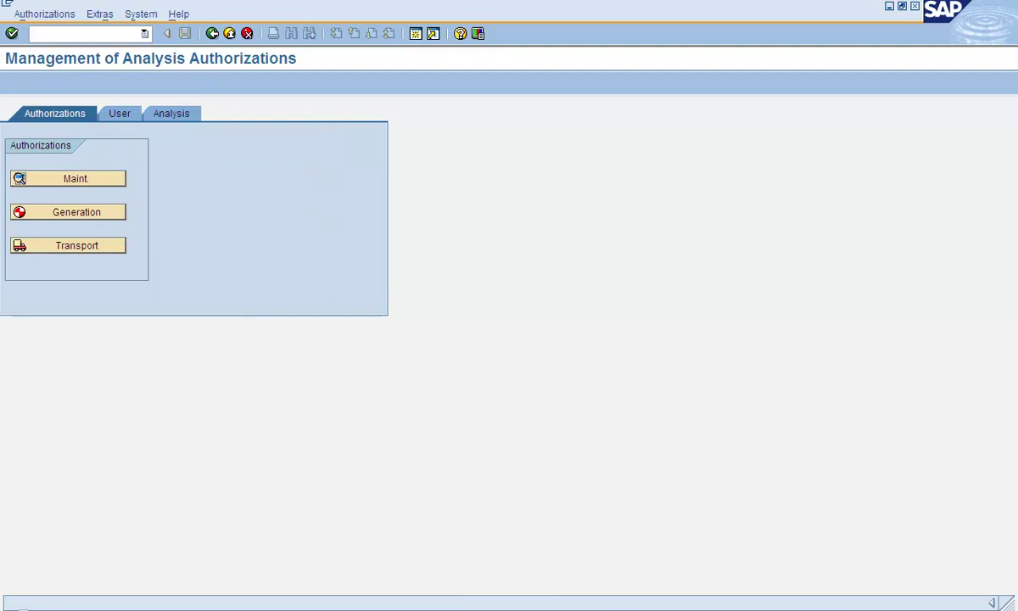
left_click(524, 605)
left_click(259, 89)
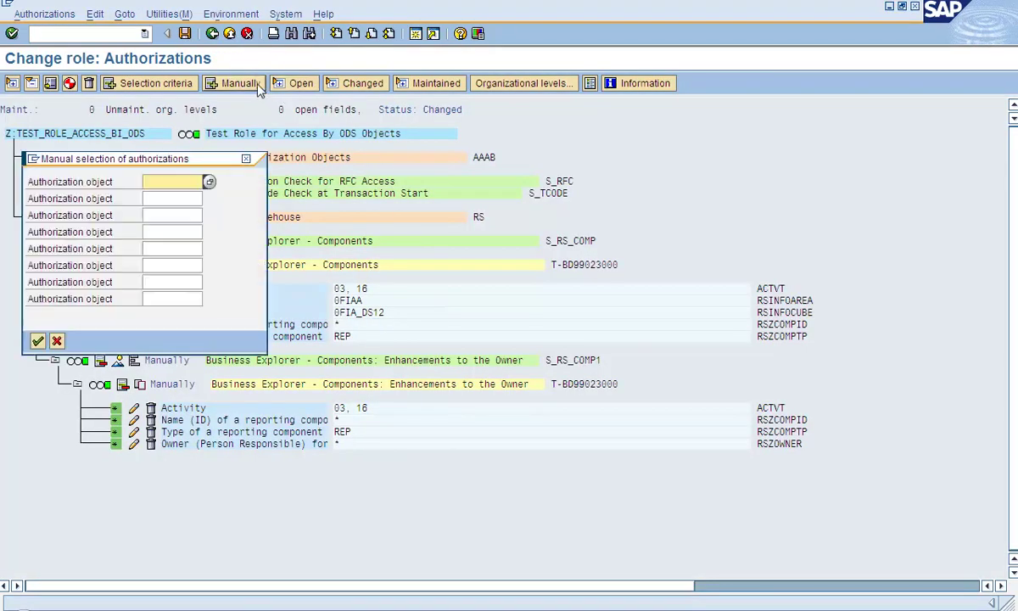
type("S_RS")
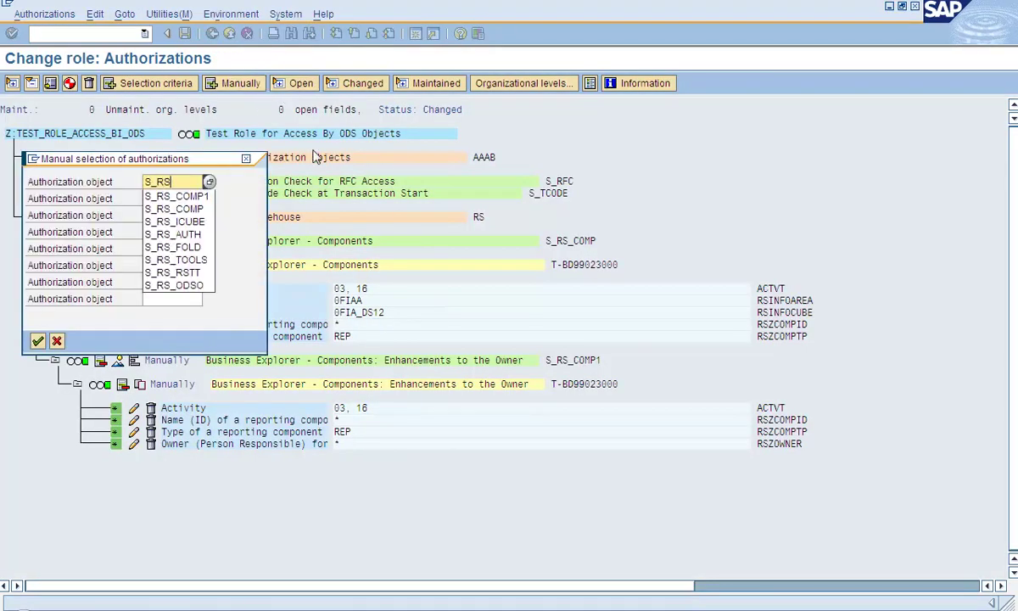
type("_AUTH")
key("Return")
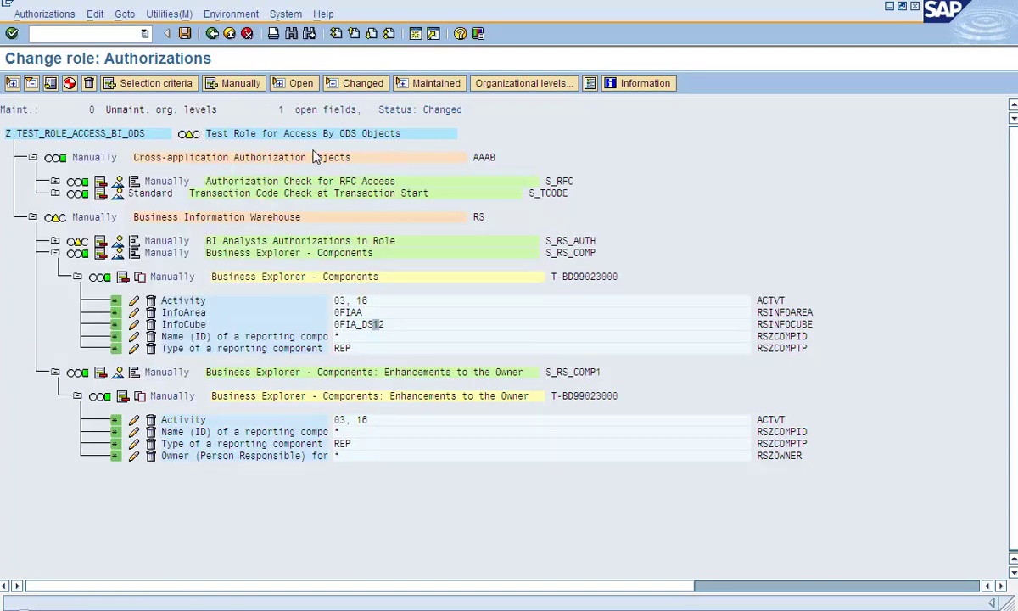
- Expand the added BI Analysis Authorizations in Role object and set its BIAUTH name to ZODS
left_click(54, 241)
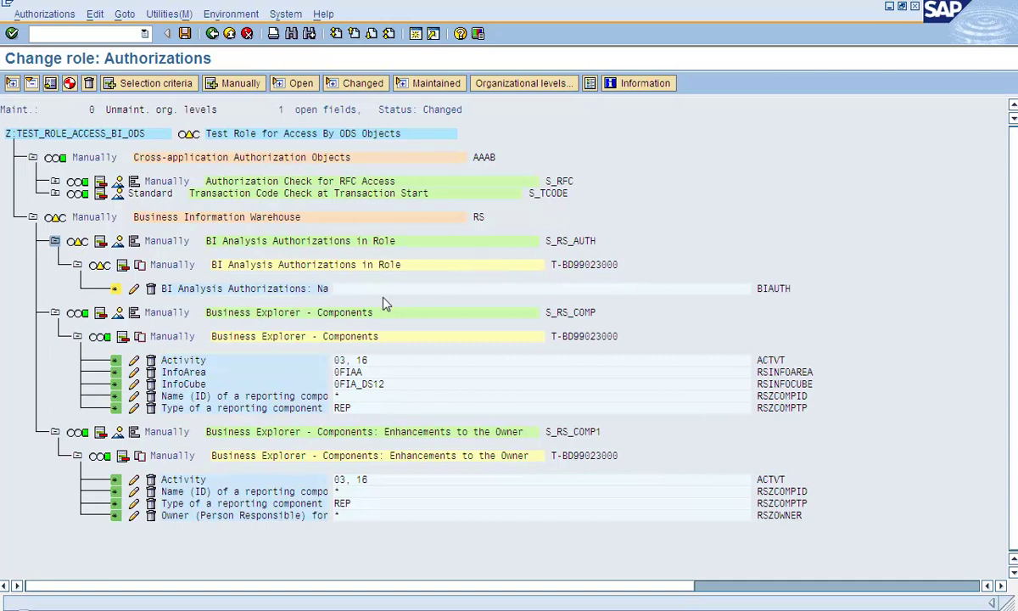
left_click(133, 289)
type("ZODS")
key("Return")
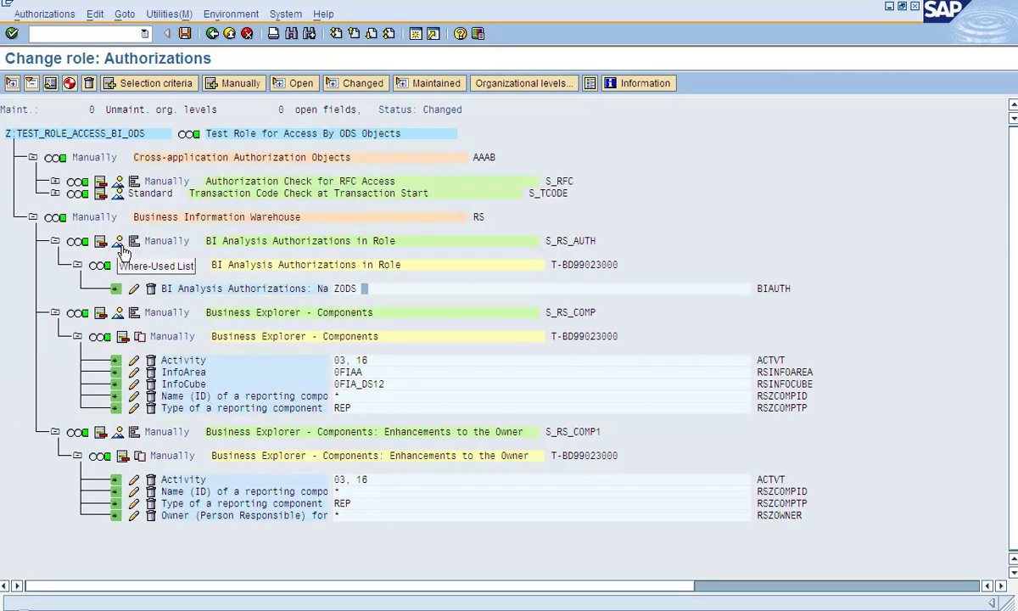
left_click(334, 289)
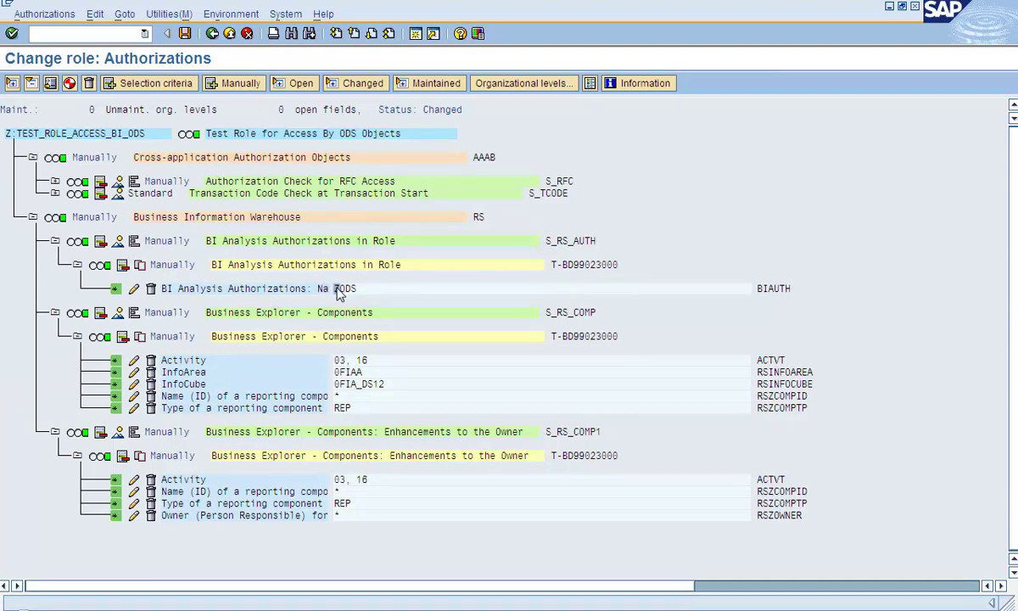
- Generate the role's authorization profile with the default profile name and return to the role maintenance overview
left_click(71, 86)
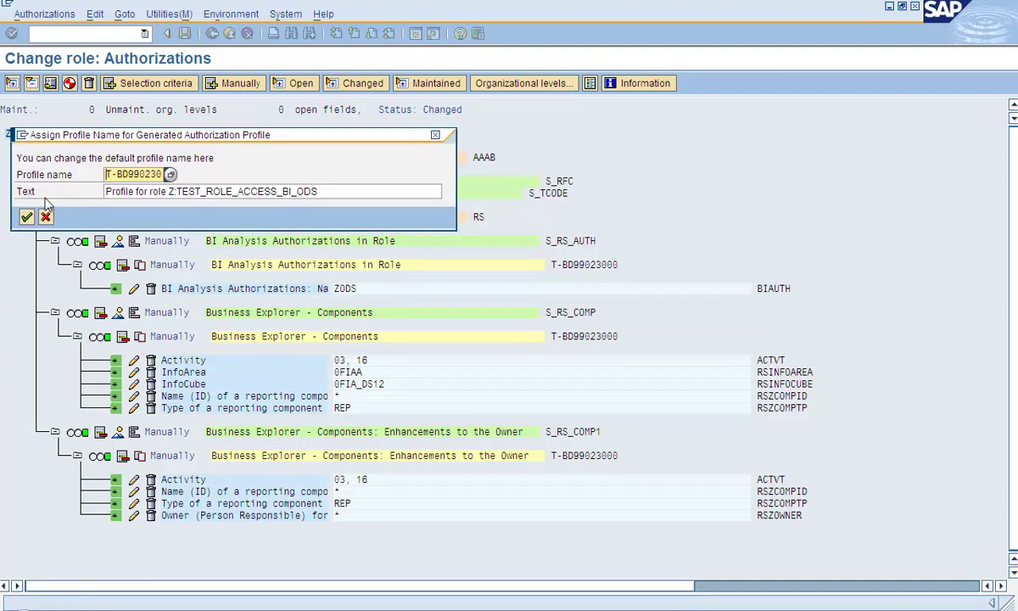
left_click(28, 217)
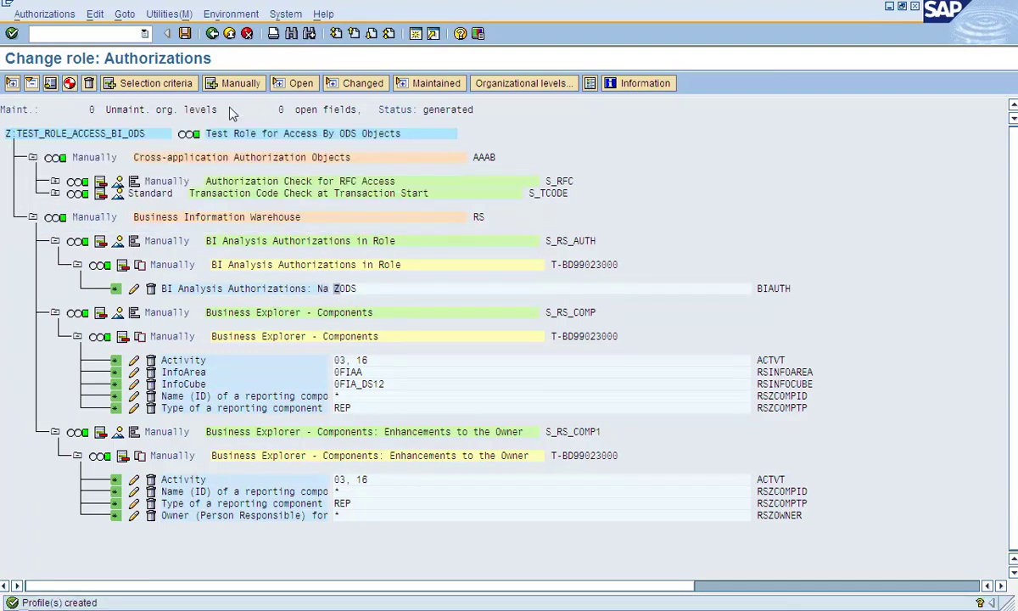
left_click(213, 35)
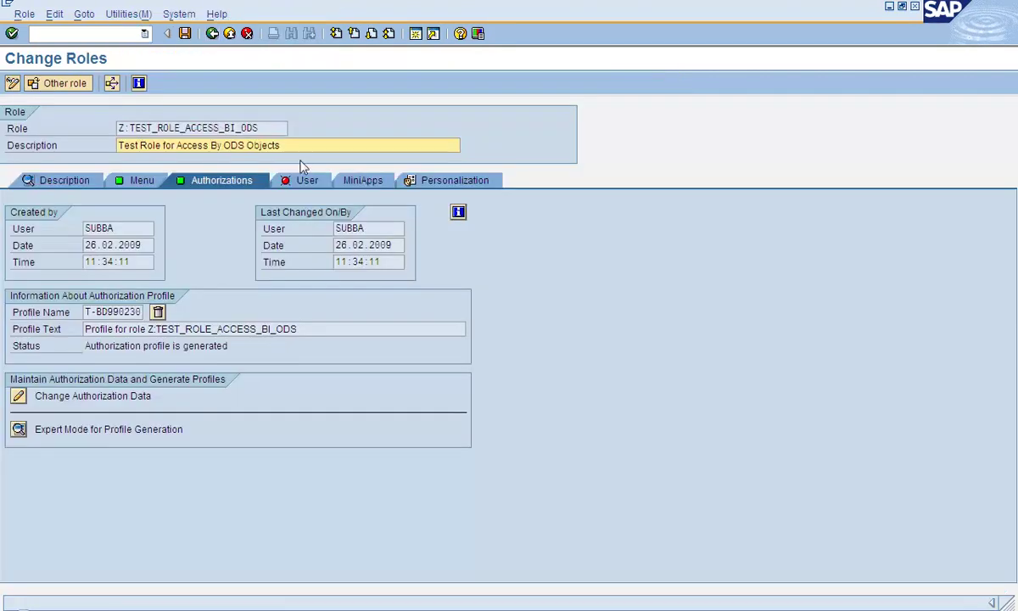
- Assign user USERA to role Z:TEST_ROLE_ACCESS_BI_ODS and save the role
left_click(304, 181)
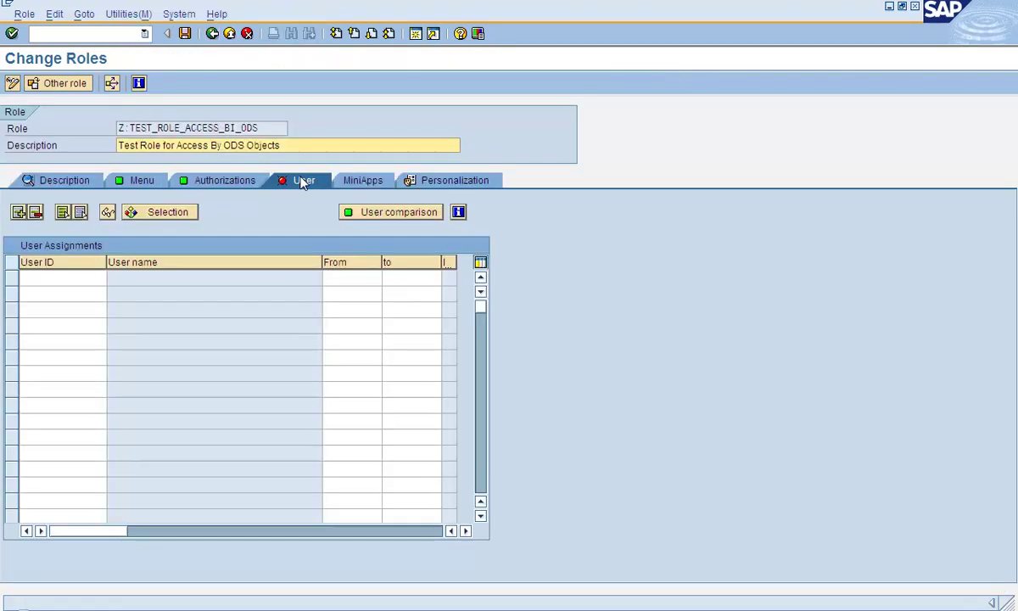
left_click(75, 278)
type("usera")
key("Return")
left_click(185, 33)
- Run a complete user master comparison for the role and select the assigned user ID
left_click(360, 211)
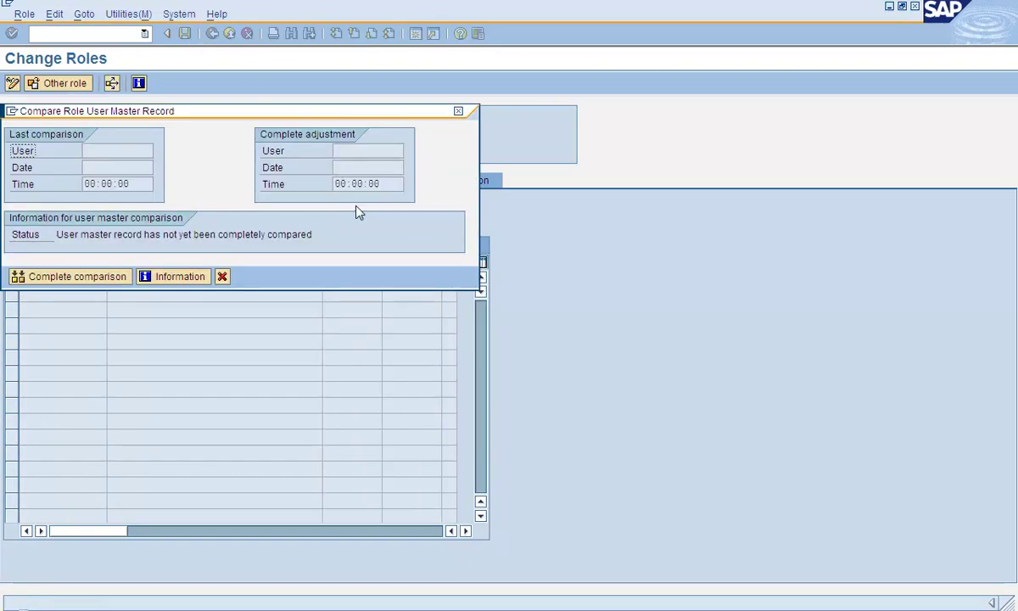
left_click(119, 278)
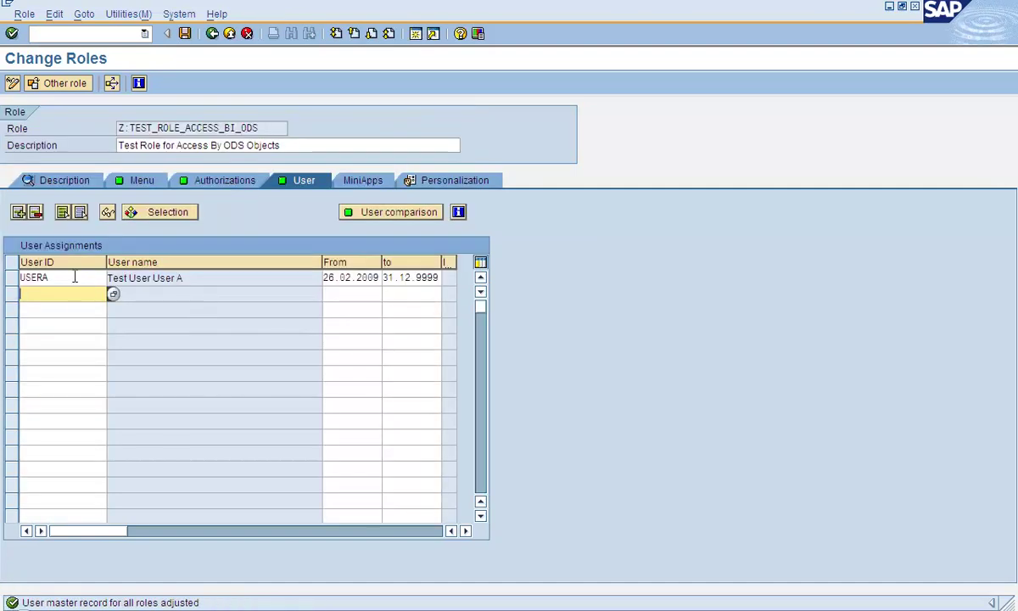
double_click(83, 278)
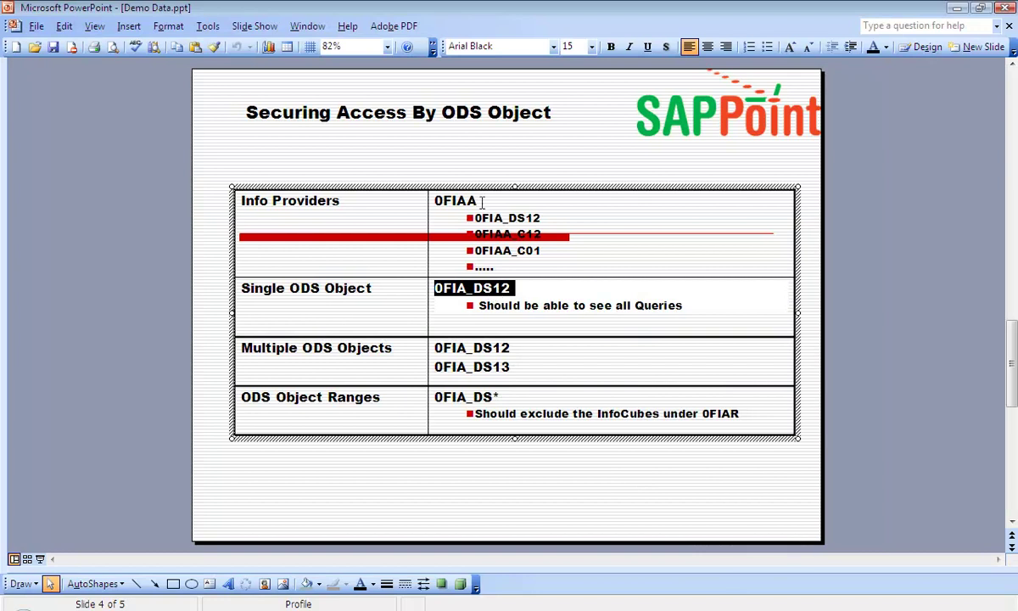
- Check the single ODS object requirement on the PowerPoint slide and list the InfoAreas in the BEx query selection in Excel
left_click(516, 292)
left_click_drag(512, 289, 431, 287)
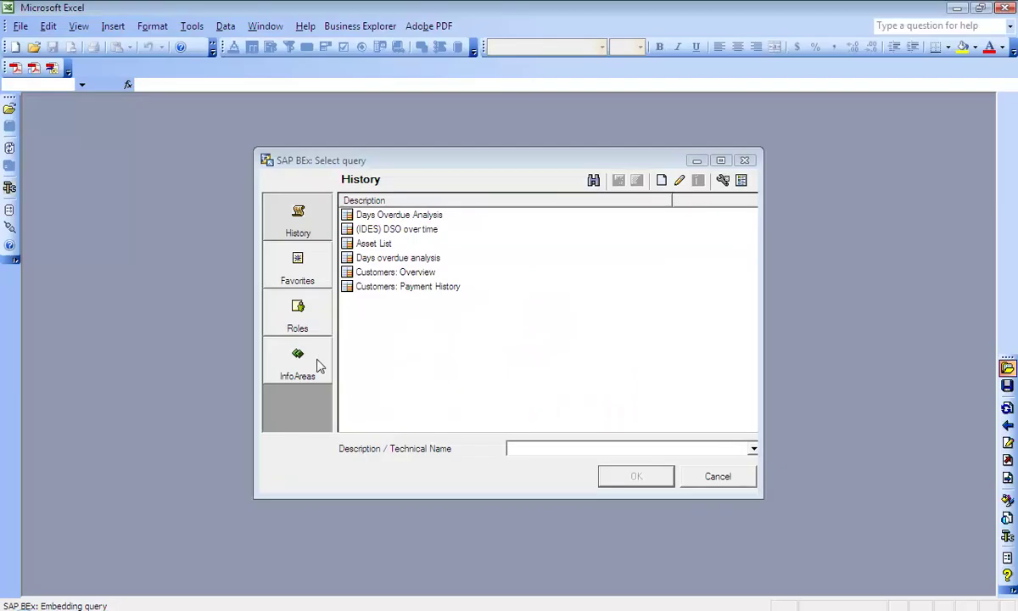
left_click(318, 365)
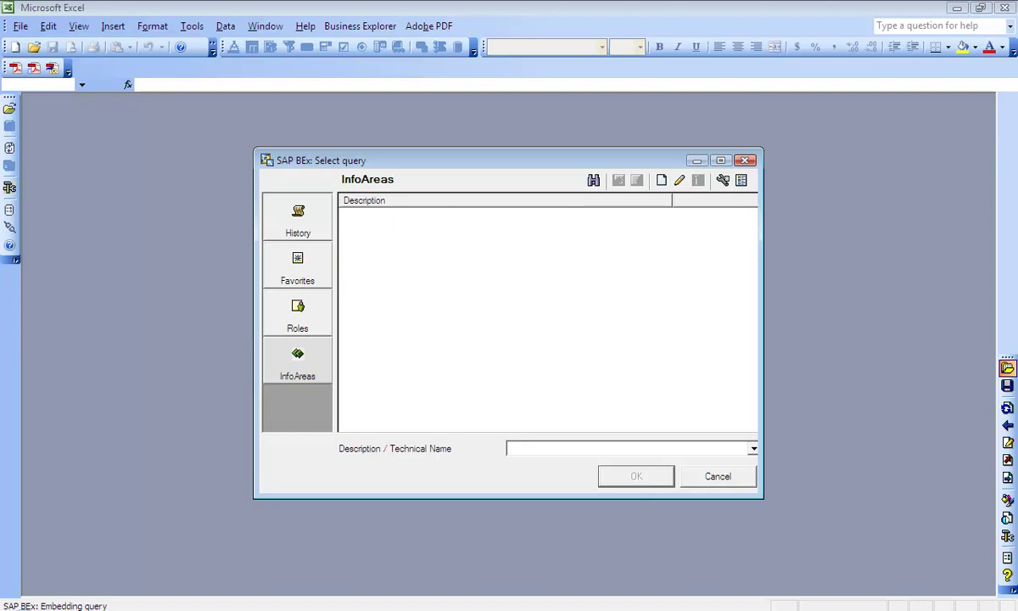
key("alt+Tab")
left_click(435, 200)
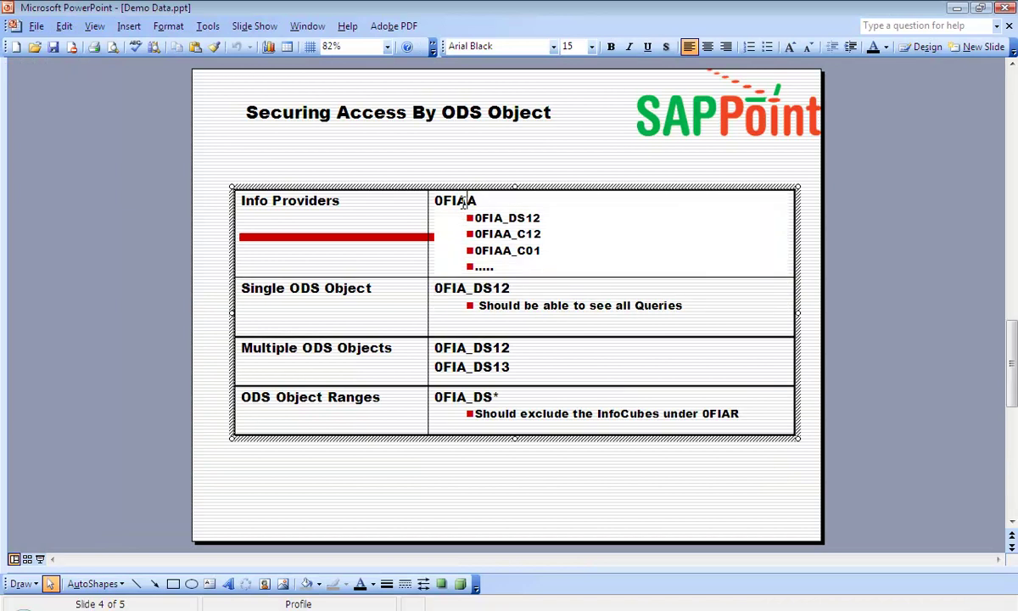
left_click_drag(512, 288, 430, 288)
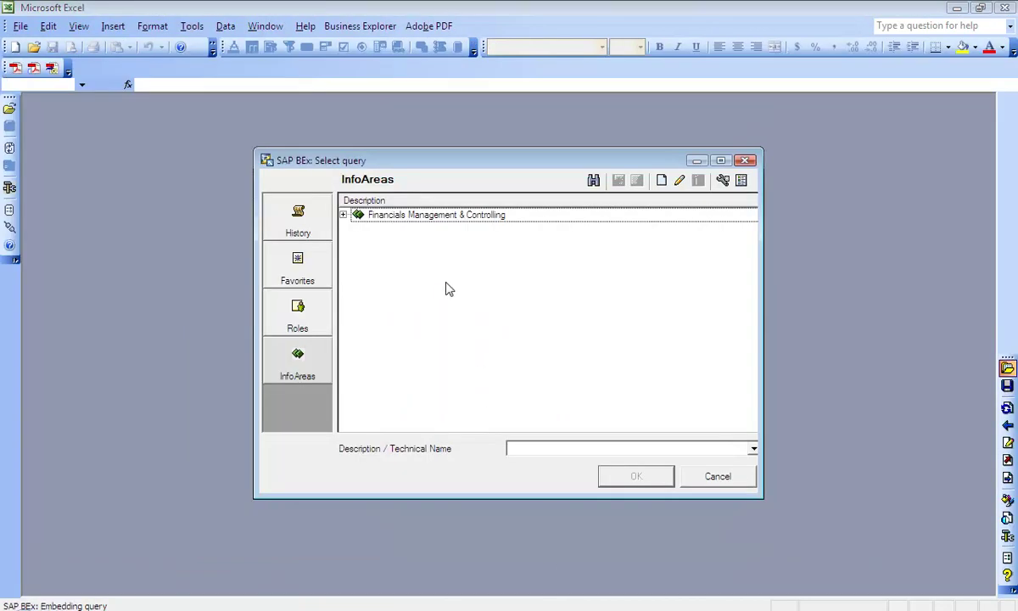
- Show technical names in the Excel BEx query selection and expand the InfoAreas through Asset Accounting to ODS object 0FIA_DS12
left_click(722, 181)
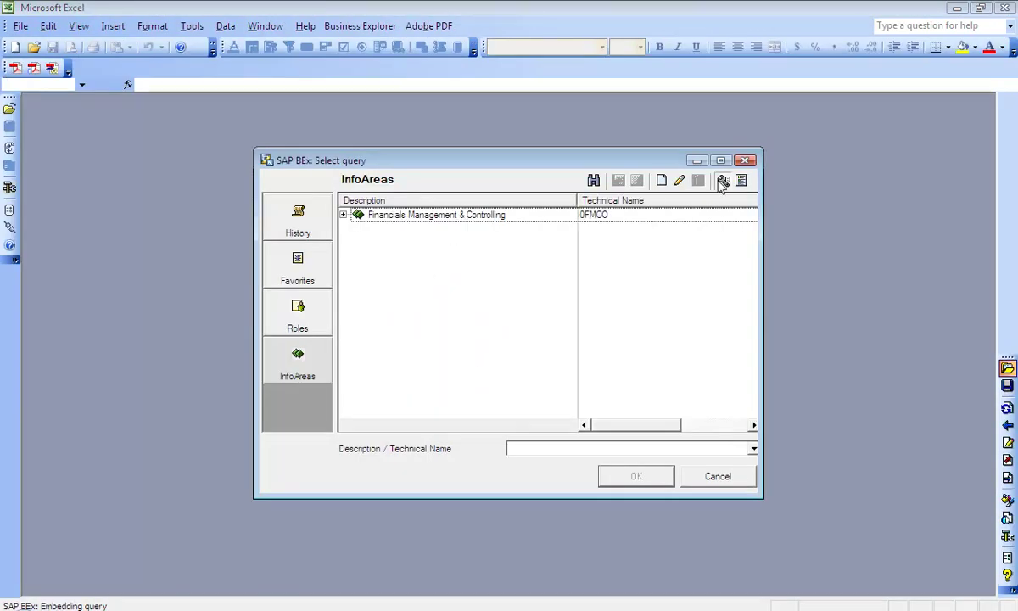
left_click(343, 214)
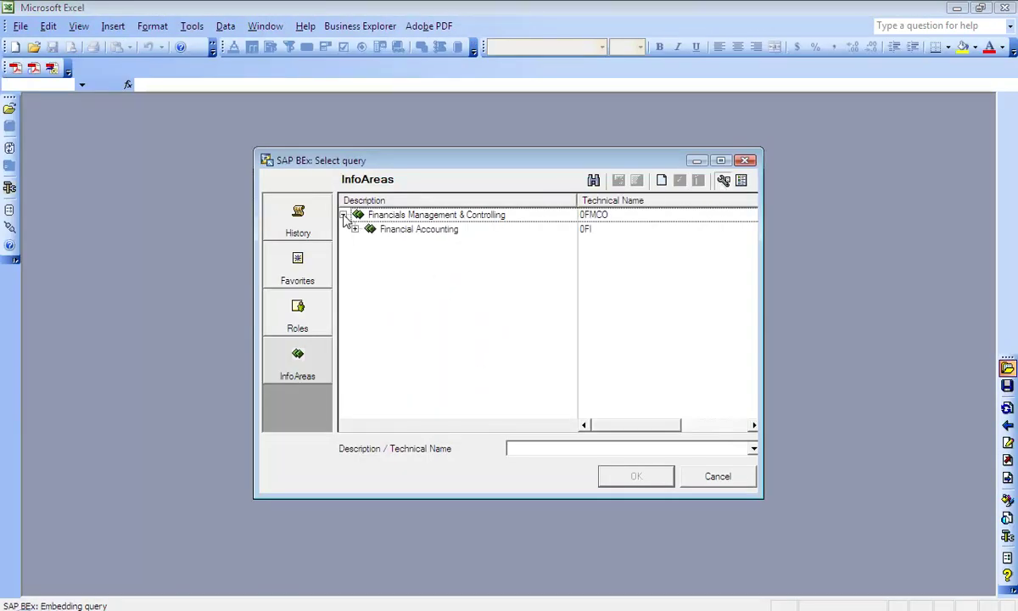
left_click(355, 229)
left_click(422, 245)
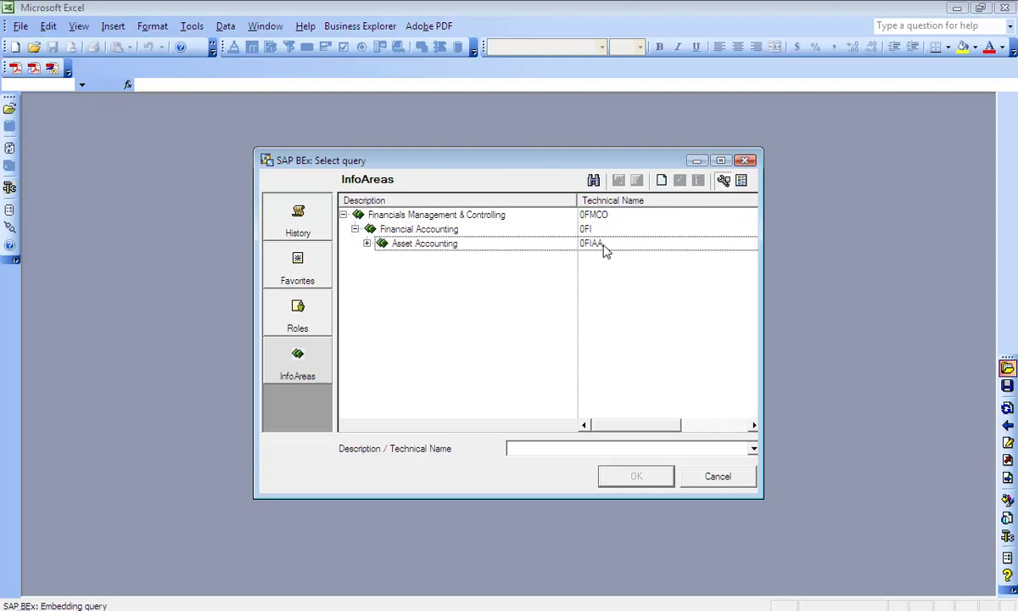
left_click(367, 244)
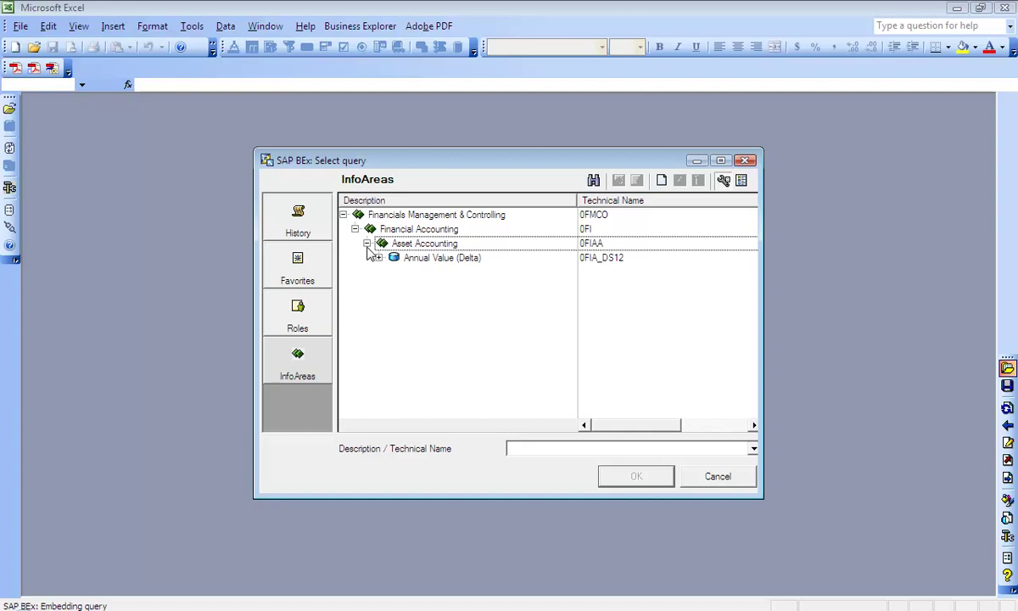
left_click(620, 263)
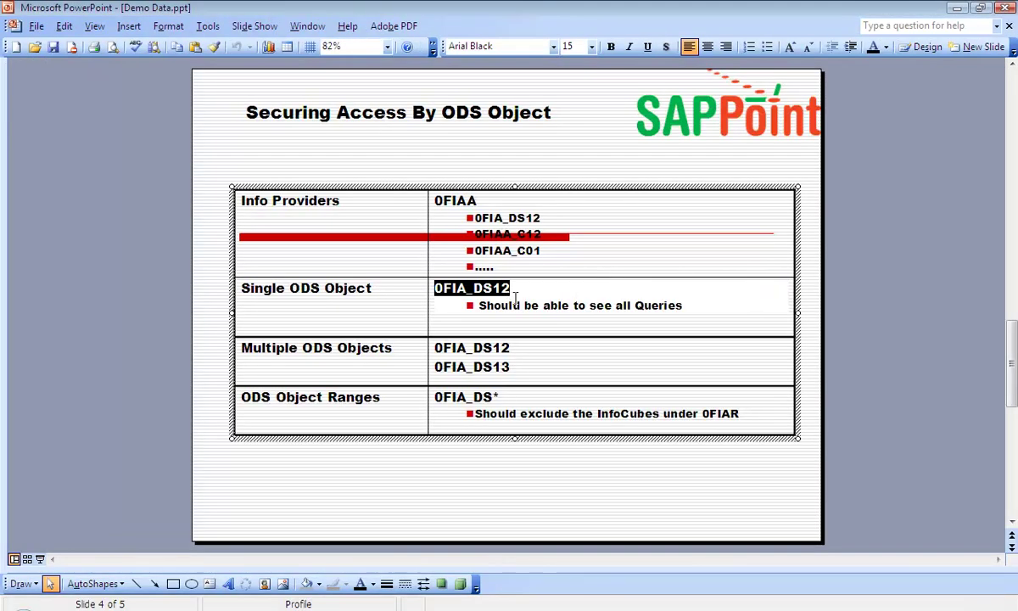
- Check 0FIA_DS12 on the PowerPoint slide and expand Annual Value (Delta) in the Excel query selection to view its queries
left_click_drag(513, 291, 440, 293)
left_click(442, 292)
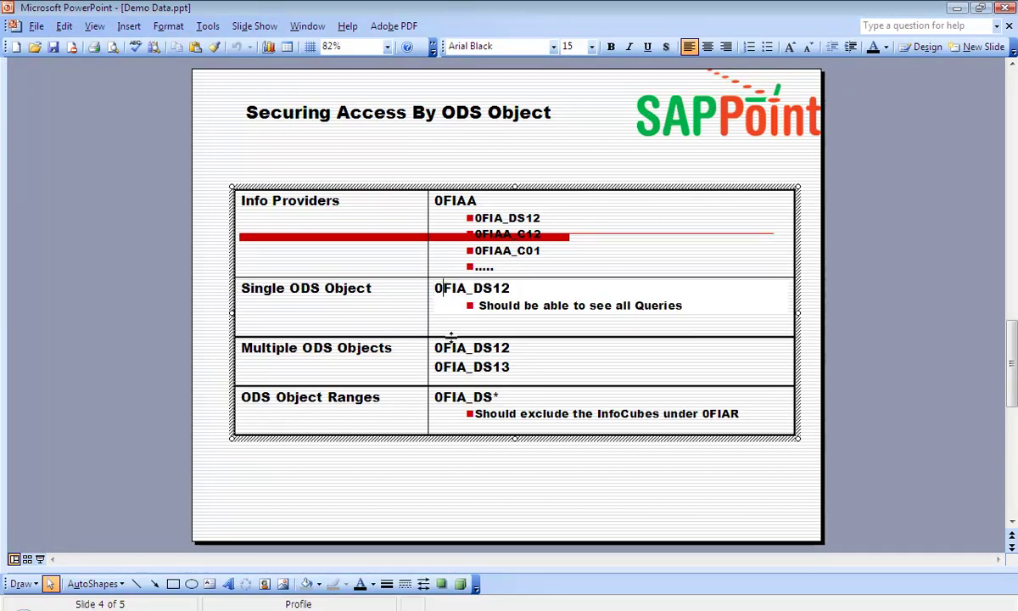
key("alt+Tab")
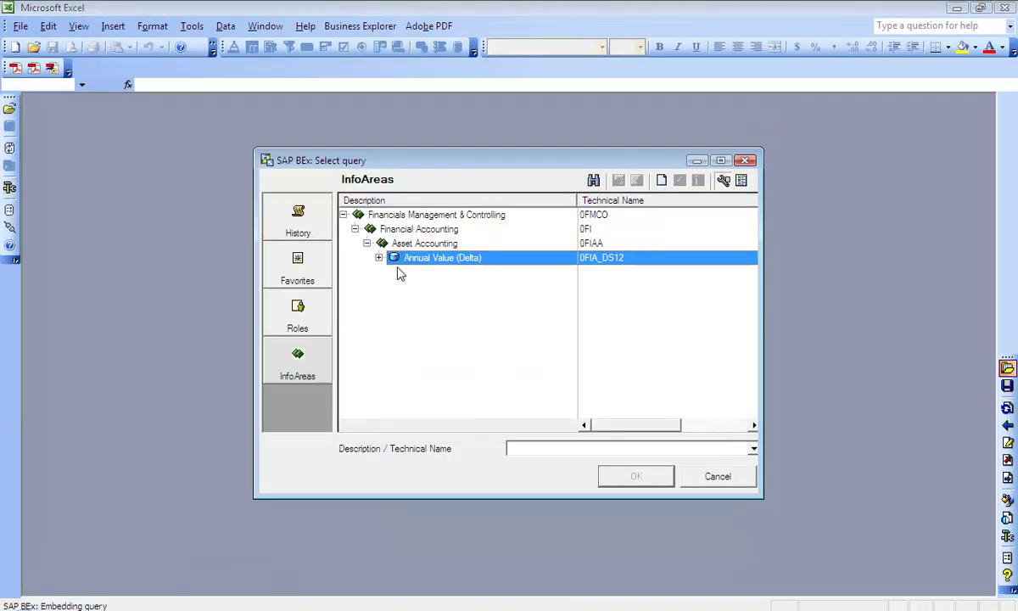
left_click(379, 258)
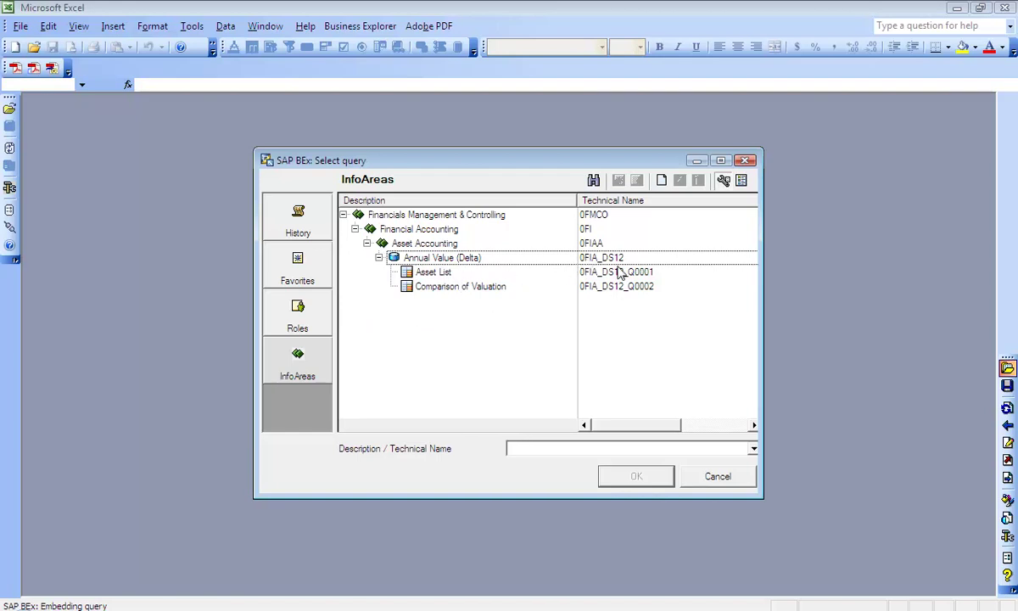
left_click(570, 256)
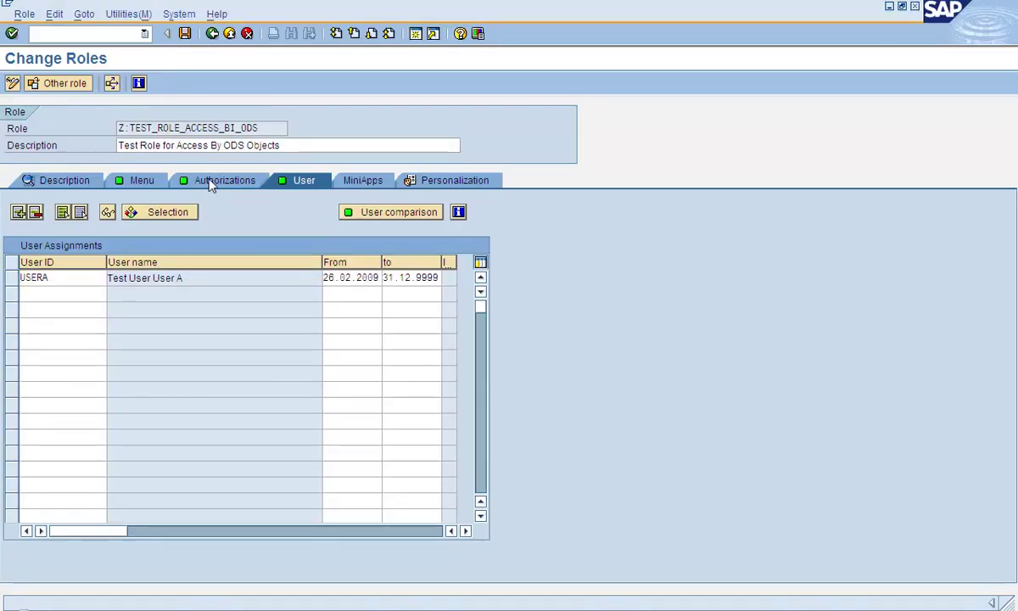
- Switch to SAP, open the role's authorization data for changing and expand Business Information Warehouse down to the S_RS_COMP fields
left_click(210, 180)
left_click(19, 396)
left_click(33, 170)
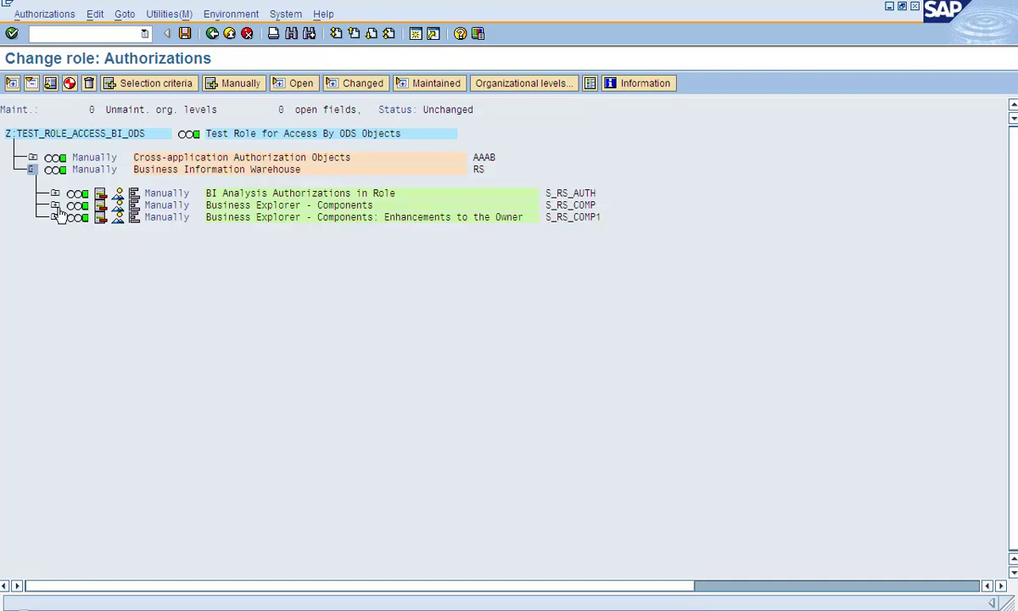
left_click(55, 206)
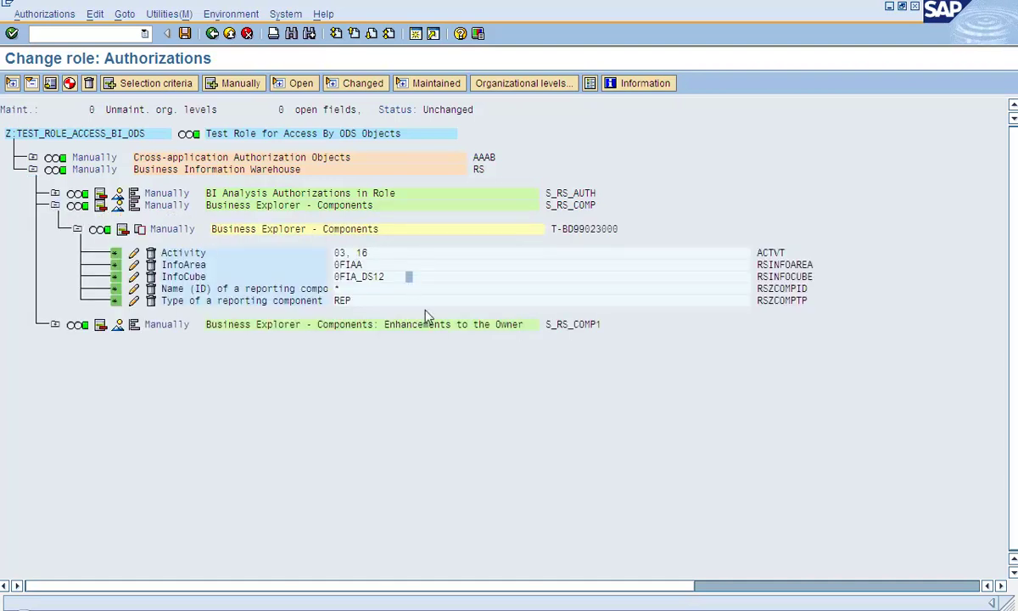
- Check the multiple ODS objects on the PowerPoint slide and add 0FIA_DS13 to the InfoCube values of S_RS_COMP in the SAP role
left_click(500, 609)
left_click_drag(510, 365, 432, 367)
left_click(133, 277)
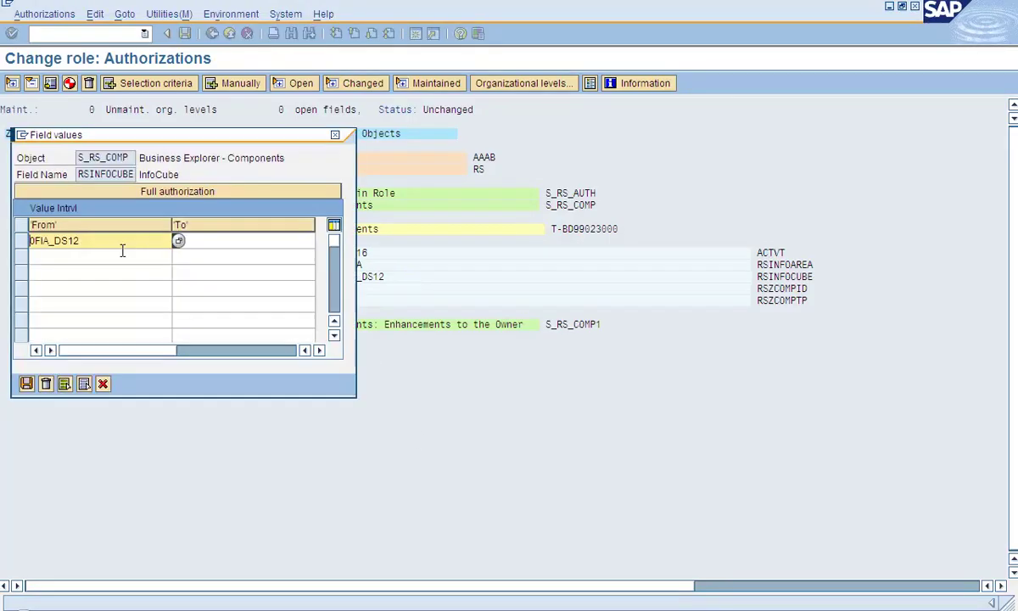
left_click(128, 256)
type("0fia")
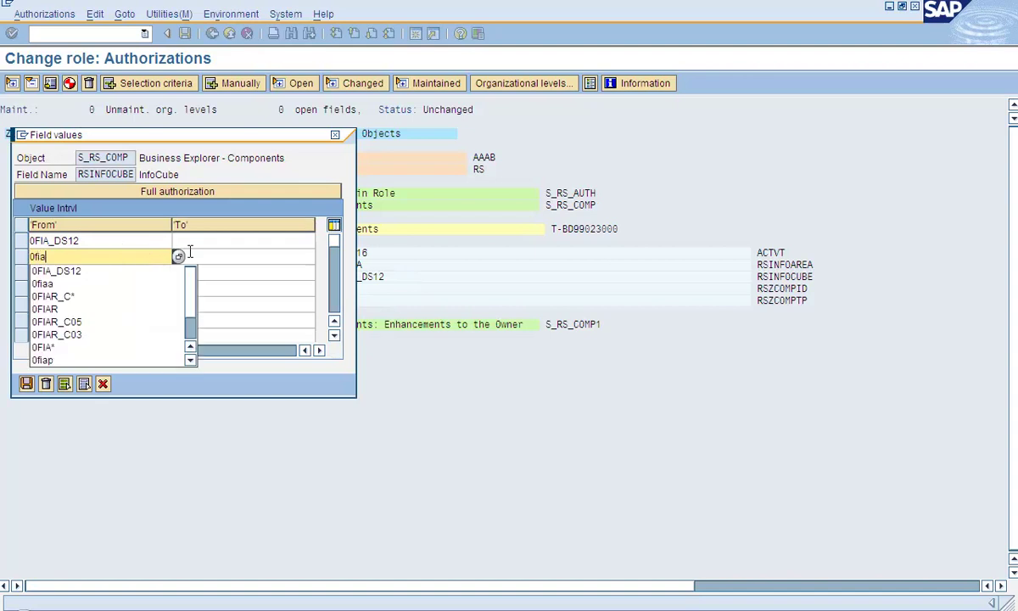
type("_ds13")
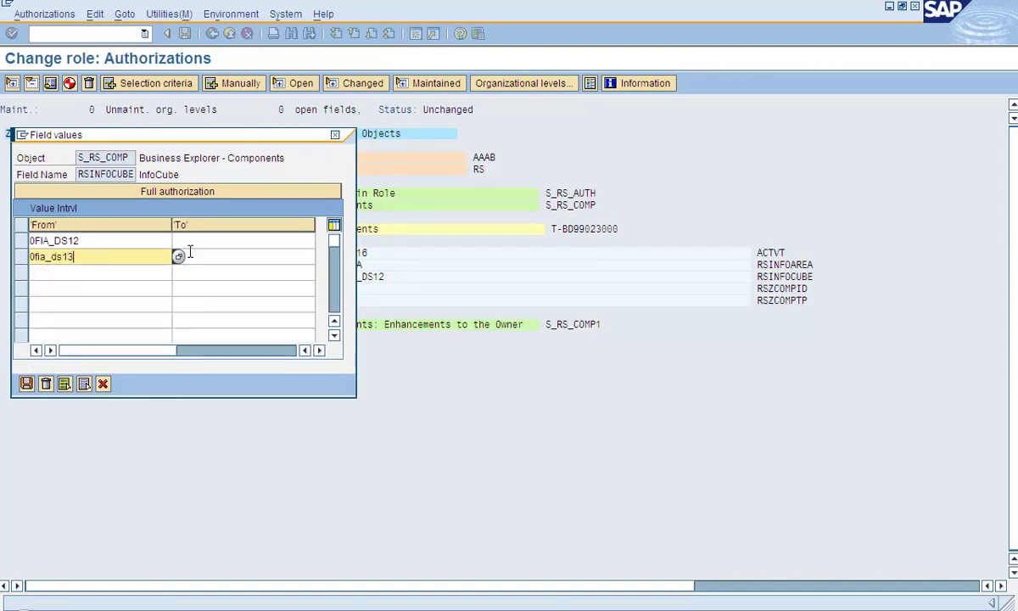
key("Return")
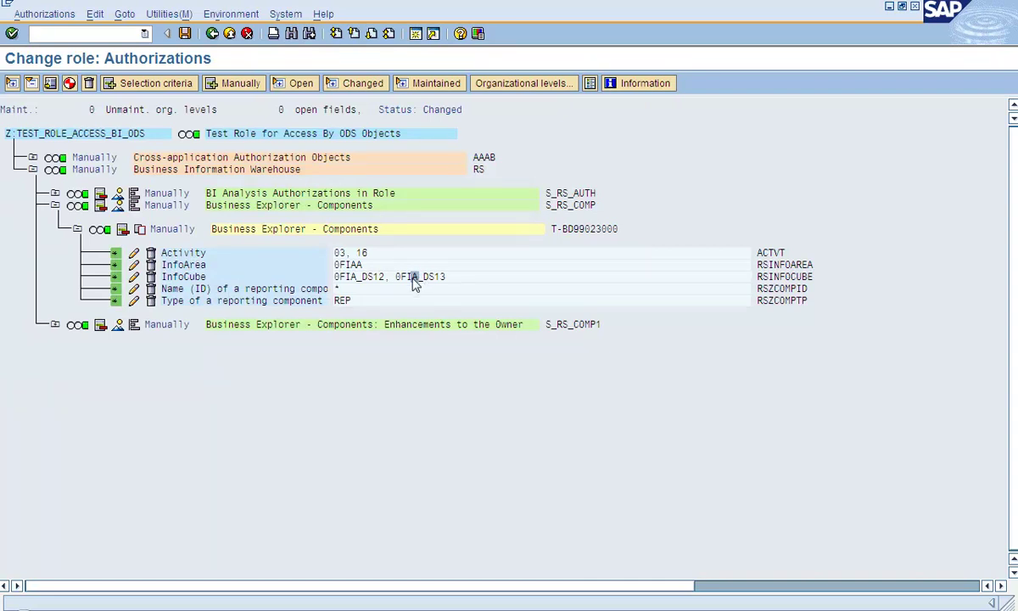
- Expand the S_RS_AUTH authorization, generate the role's profile and check the 0FIA_DS12 and 0FIA_DS13 InfoCube values
left_click(55, 194)
left_click(336, 245)
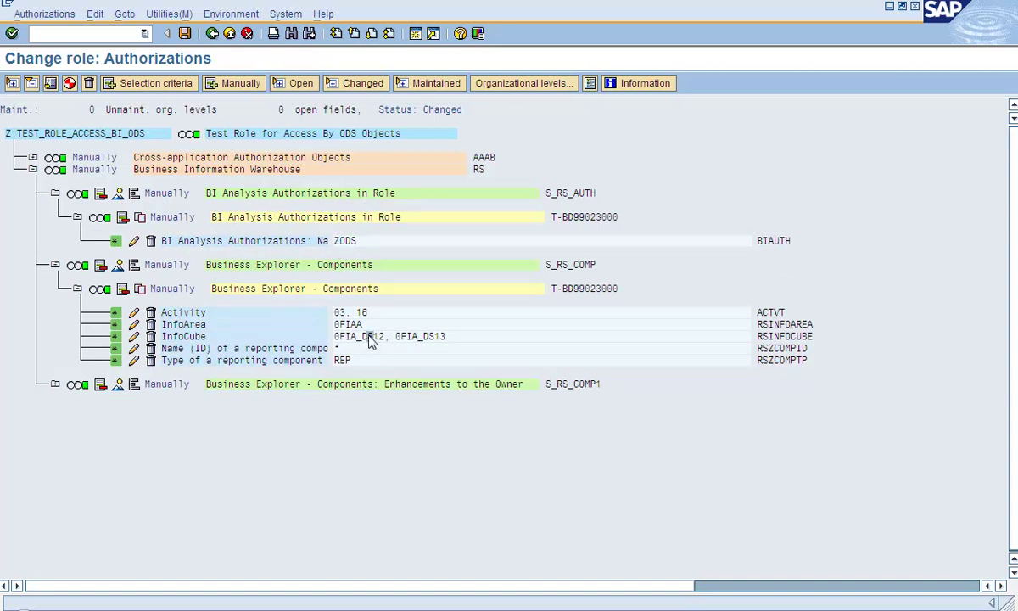
left_click(69, 83)
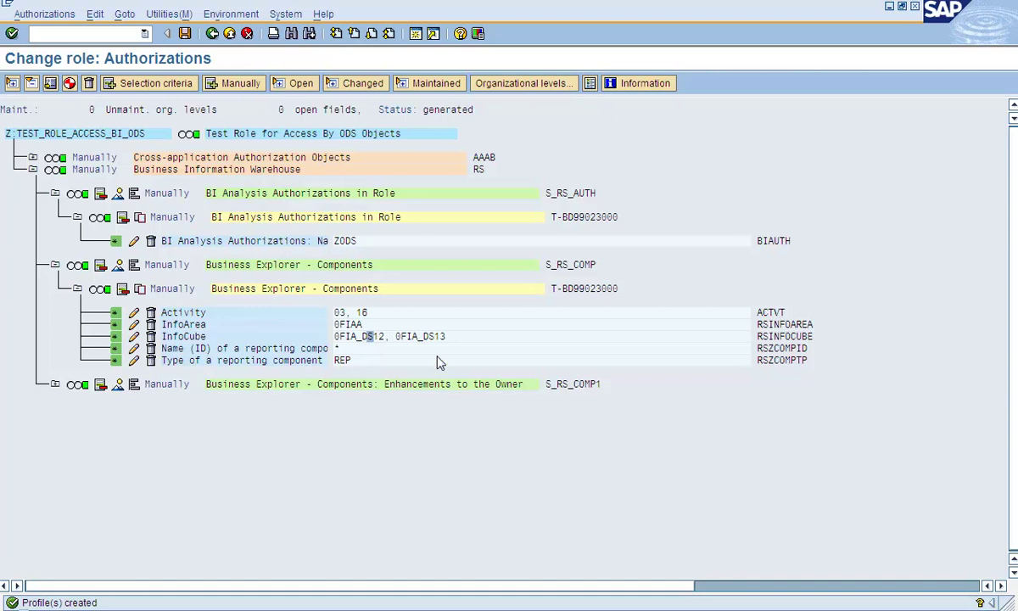
left_click(403, 337)
left_click(430, 338)
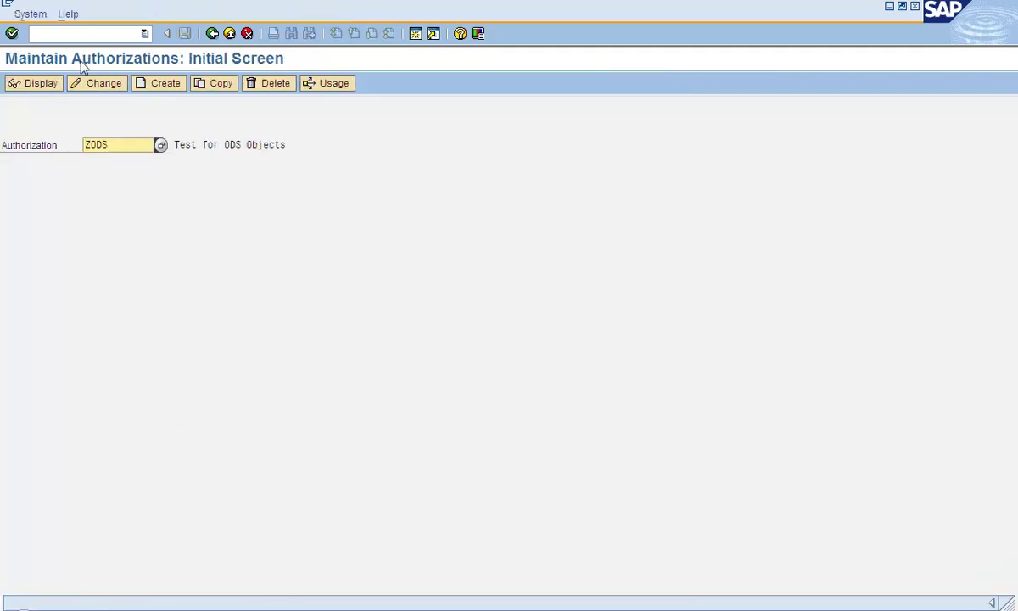
- Open authorization ZODS for changing despite its existing user assignments and open the value authorizations of 0TCAIPROV
left_click(84, 85)
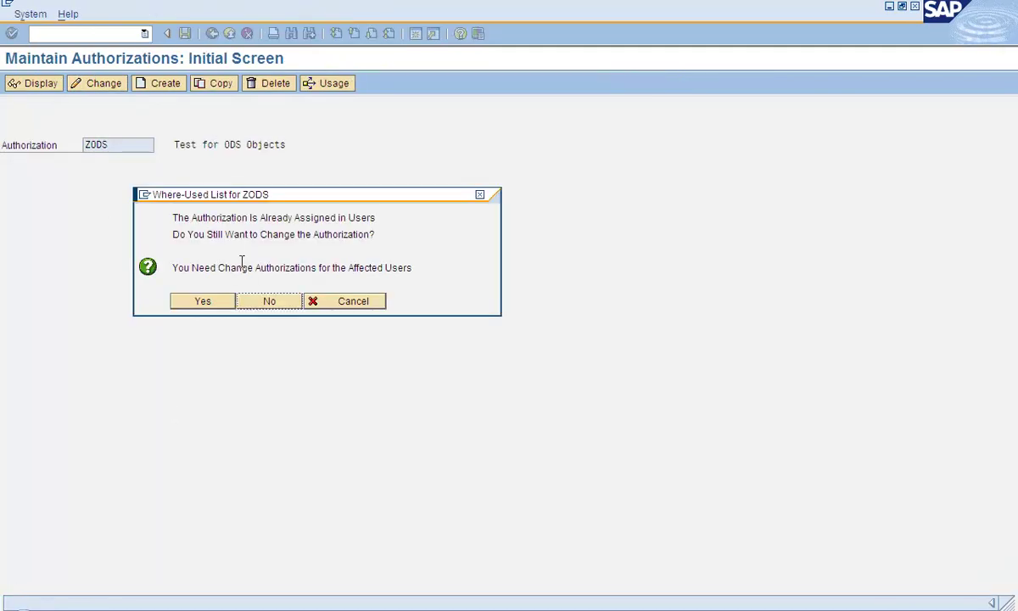
left_click(196, 306)
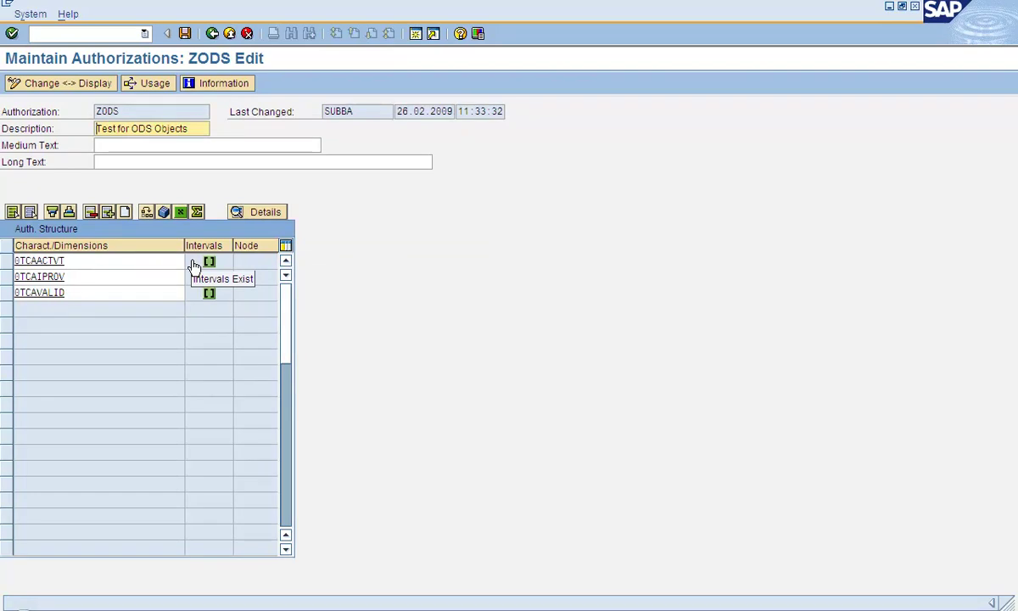
left_click(58, 276)
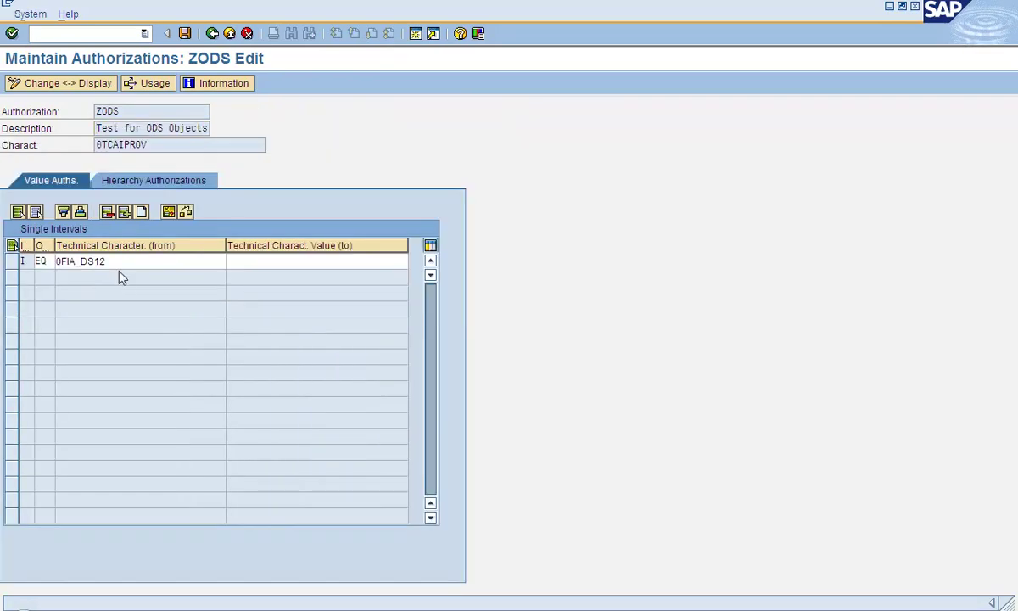
- Add an EQ interval with value 0FIA_DS13 to 0TCAIPROV and save ZODS, overwriting the existing authorization
left_click(124, 212)
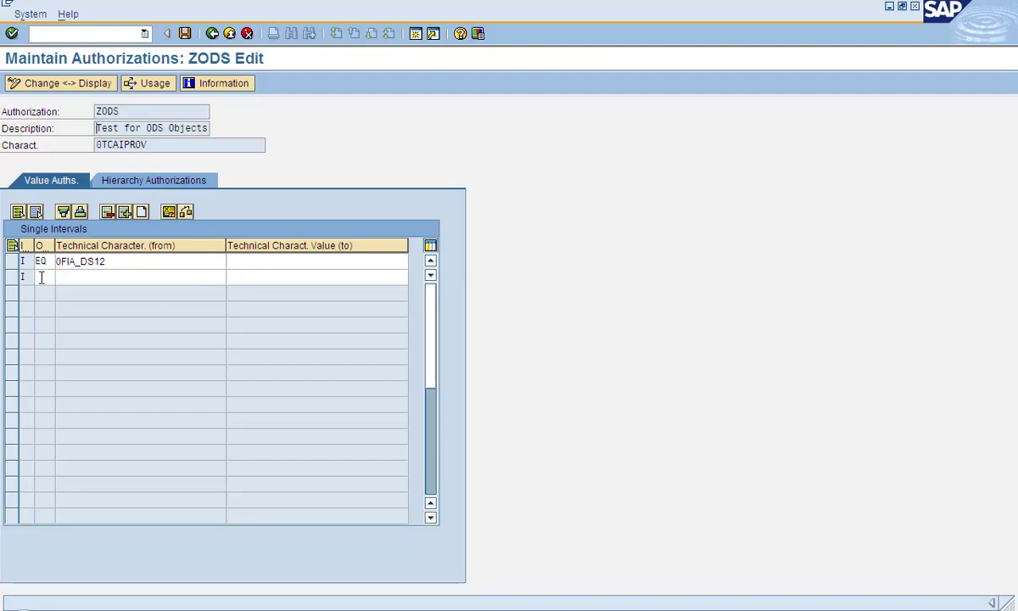
type("EQ")
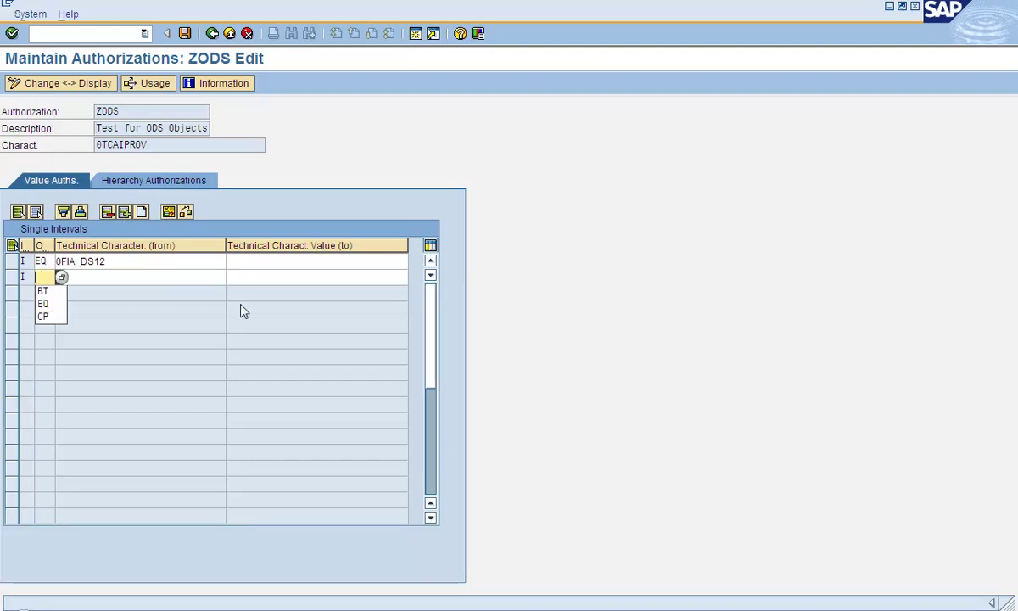
key("Tab")
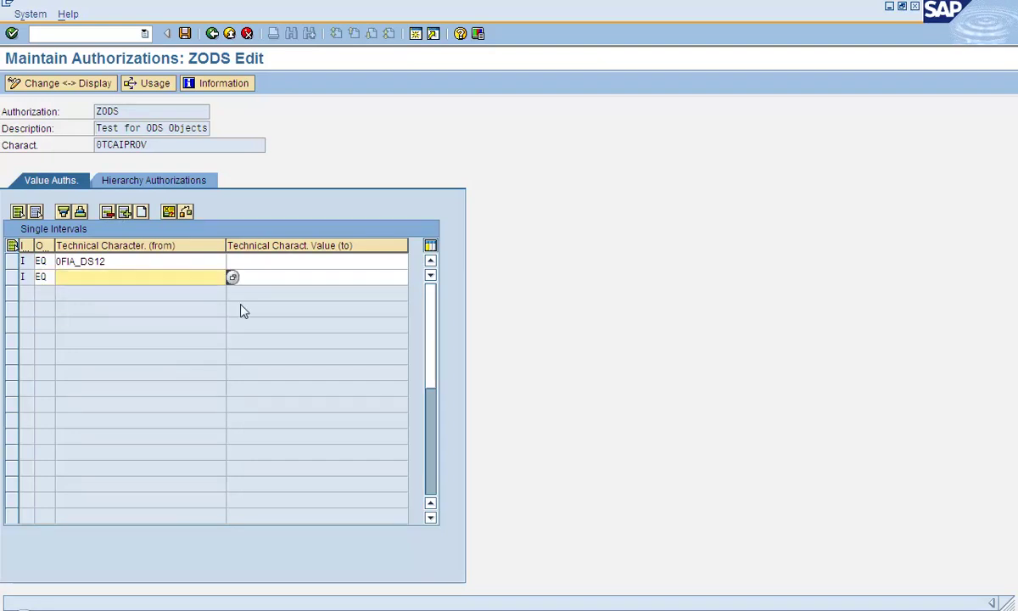
type("0FI")
type("FI")
type("FIA")
type("+")
key("BackSpace")
type("_DS13")
key("Return")
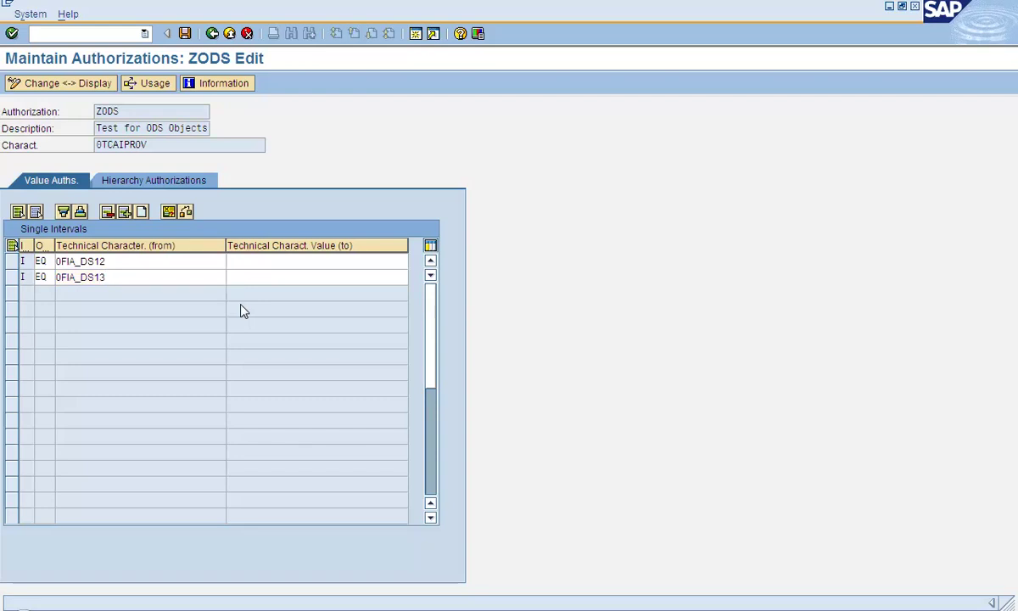
left_click(184, 33)
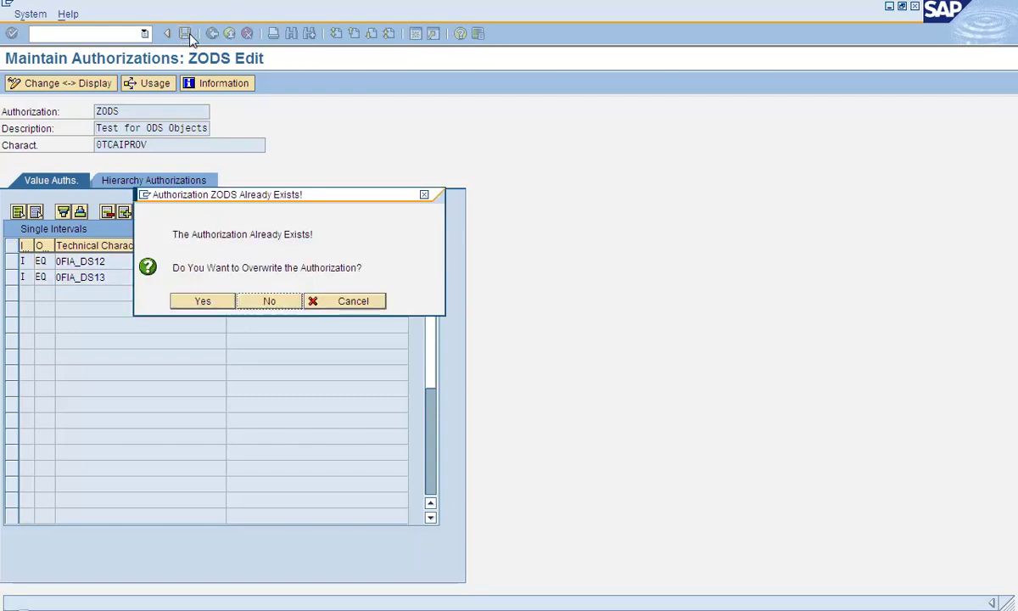
left_click(204, 302)
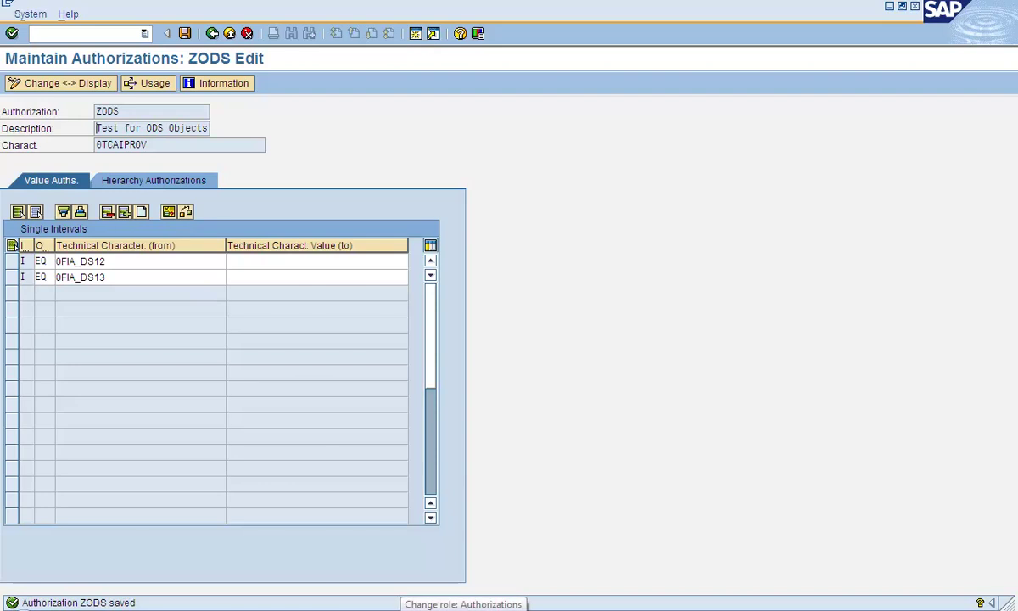
- Return to the role's authorization data and check its generation status and the InfoCube values of S_RS_COMP
left_click(463, 608)
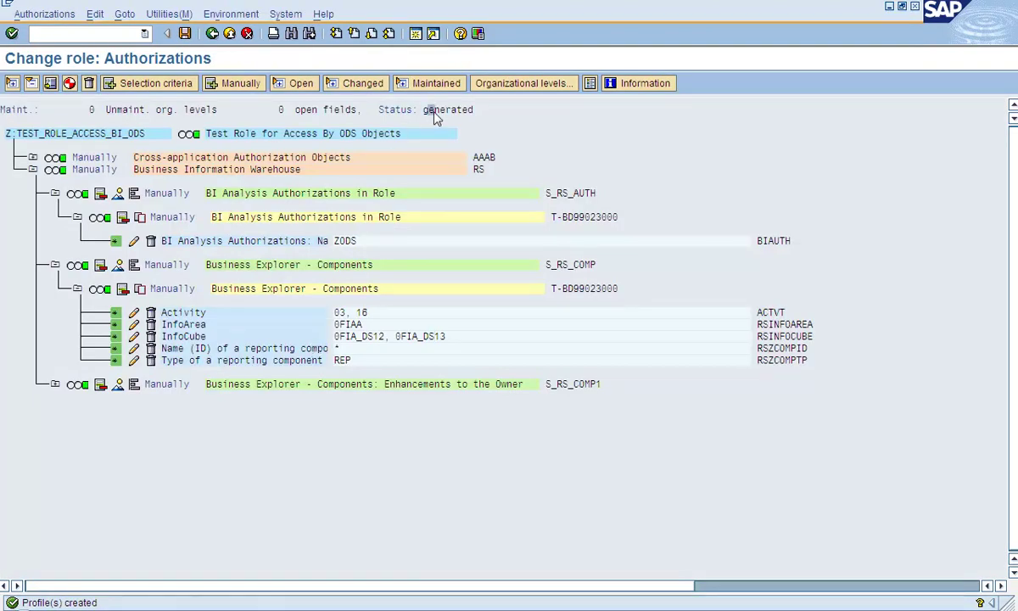
left_click(414, 337)
left_click(360, 339)
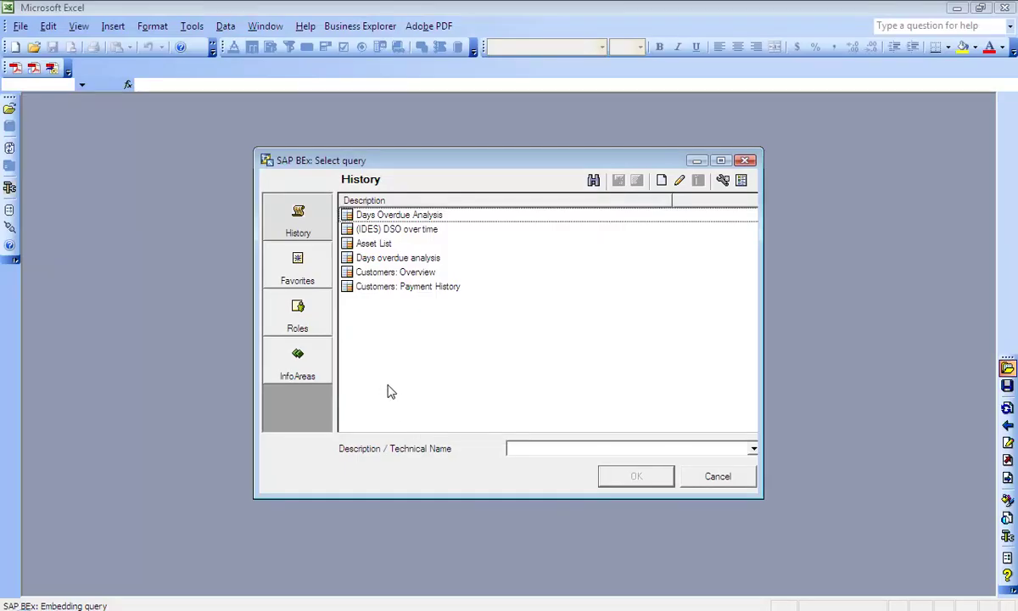
- In the Excel BEx query selection, show technical names and expand the InfoAreas down to the ODS objects under Asset Accounting
left_click(312, 369)
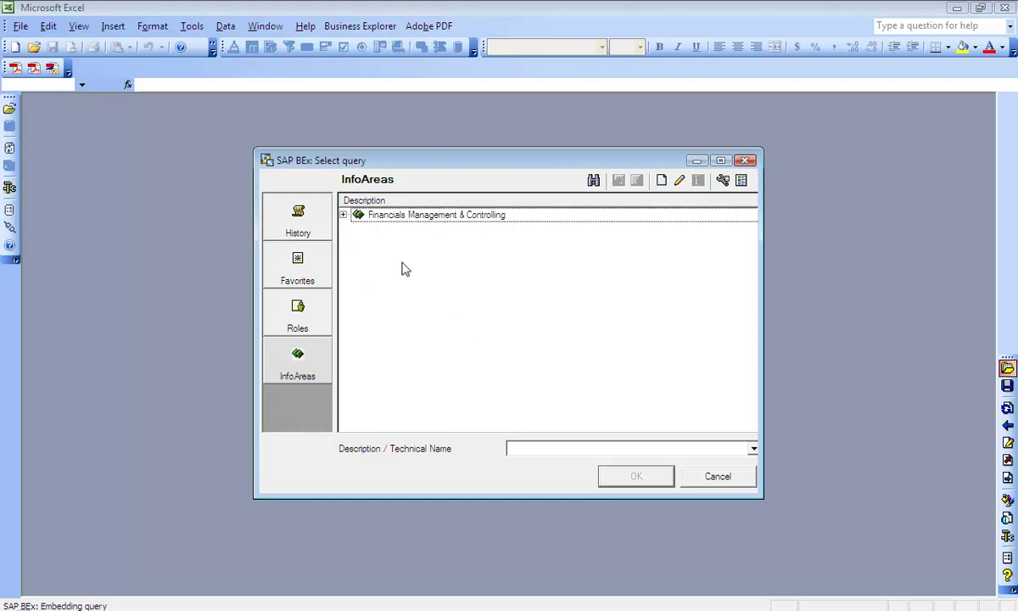
left_click(723, 181)
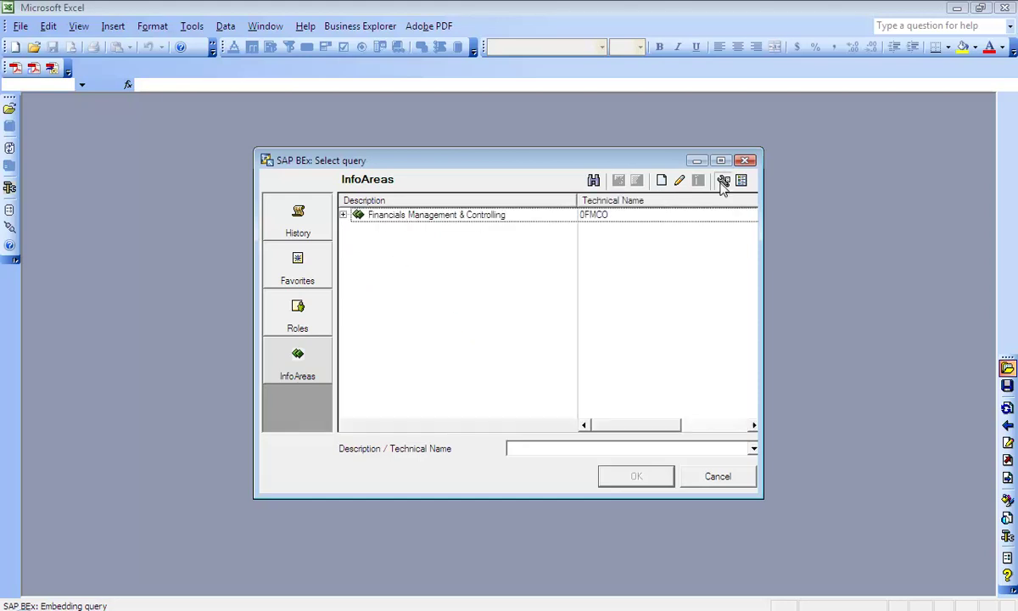
left_click(343, 215)
left_click(354, 229)
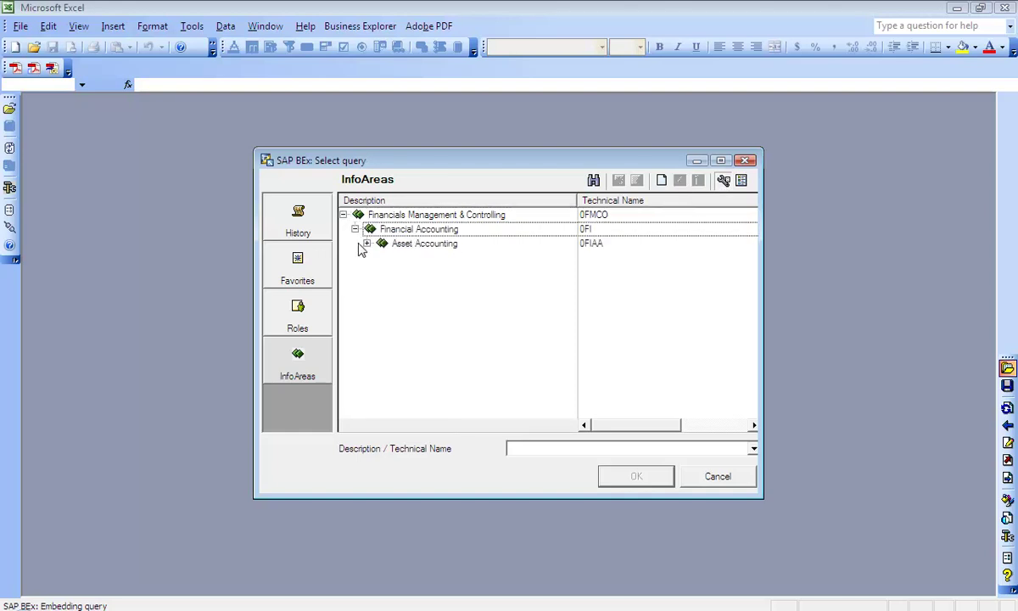
left_click(366, 243)
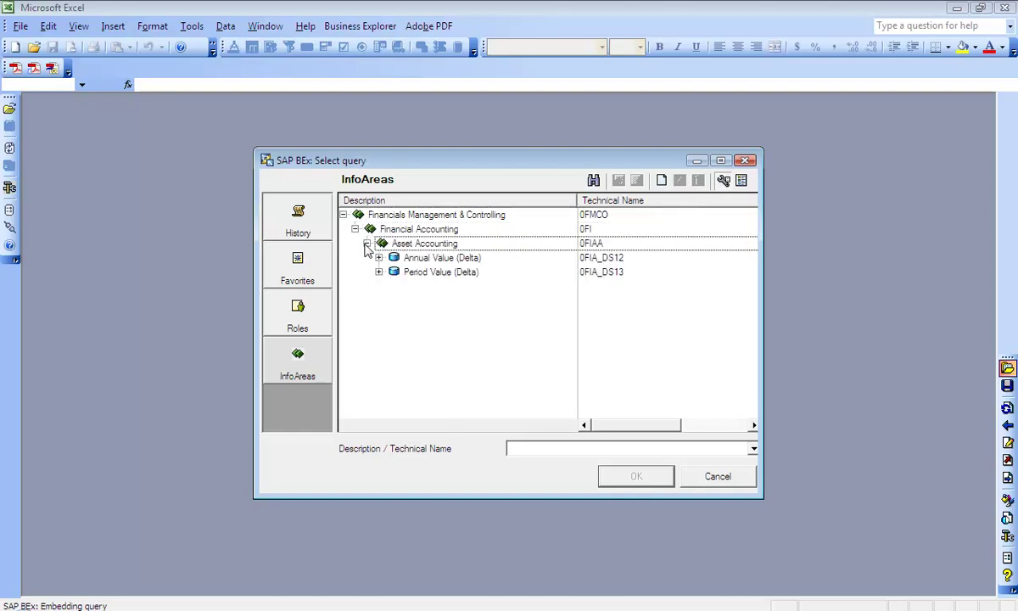
- Compare 0FIA_DS12 and 0FIA_DS13 and expand Period Value (Delta) and Annual Value (Delta) to view their queries
left_click(603, 272)
left_click(604, 258)
left_click(608, 271)
left_click(605, 260)
left_click(606, 270)
left_click(604, 259)
left_click(606, 271)
left_click(603, 258)
left_click(379, 272)
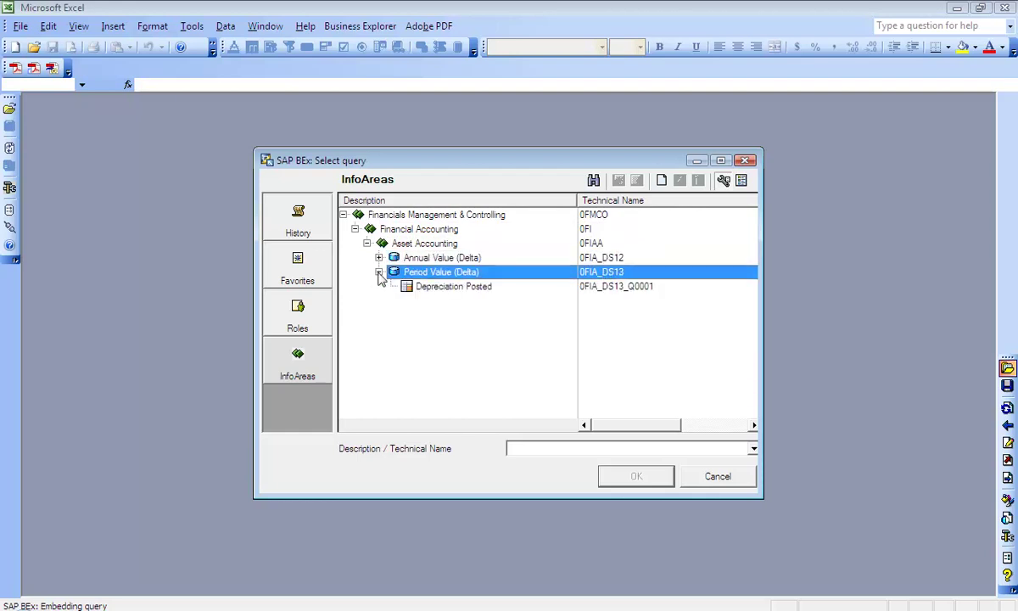
left_click(428, 288)
left_click(378, 257)
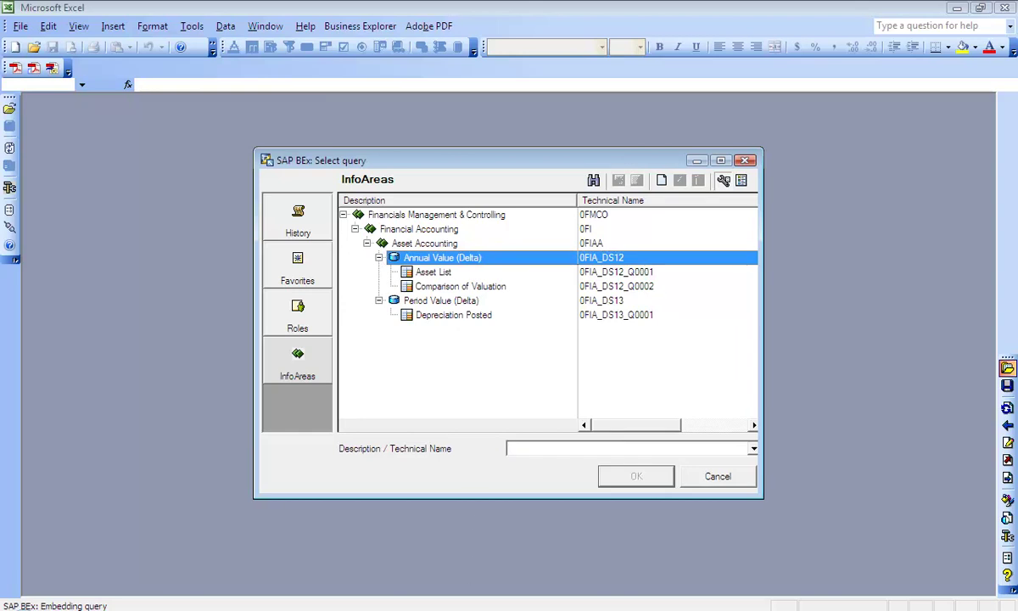
- Check the ODS object range on the PowerPoint slide and replace the S_RS_COMP InfoCube values in the SAP role with 0FIA_DS*
key("alt+Tab")
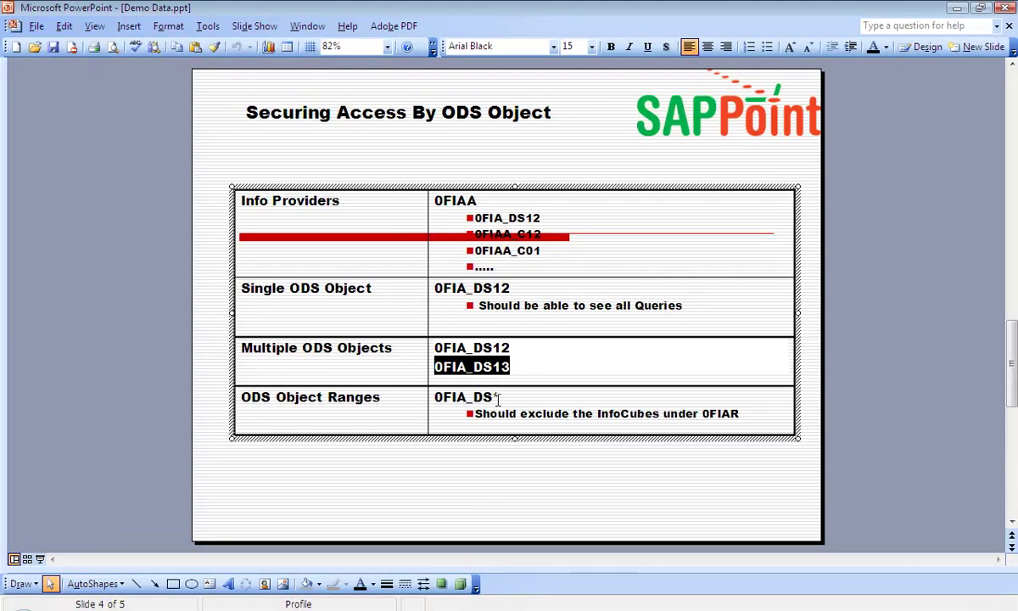
left_click_drag(497, 399, 465, 398)
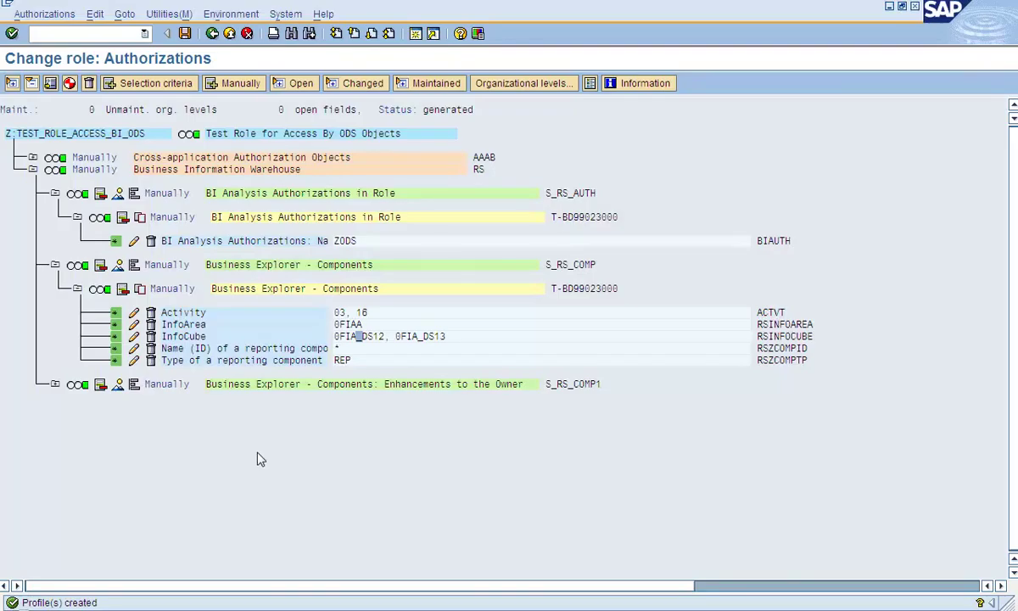
left_click(134, 337)
left_click_drag(87, 257, 1, 293)
key("Delete")
key("shift+Tab")
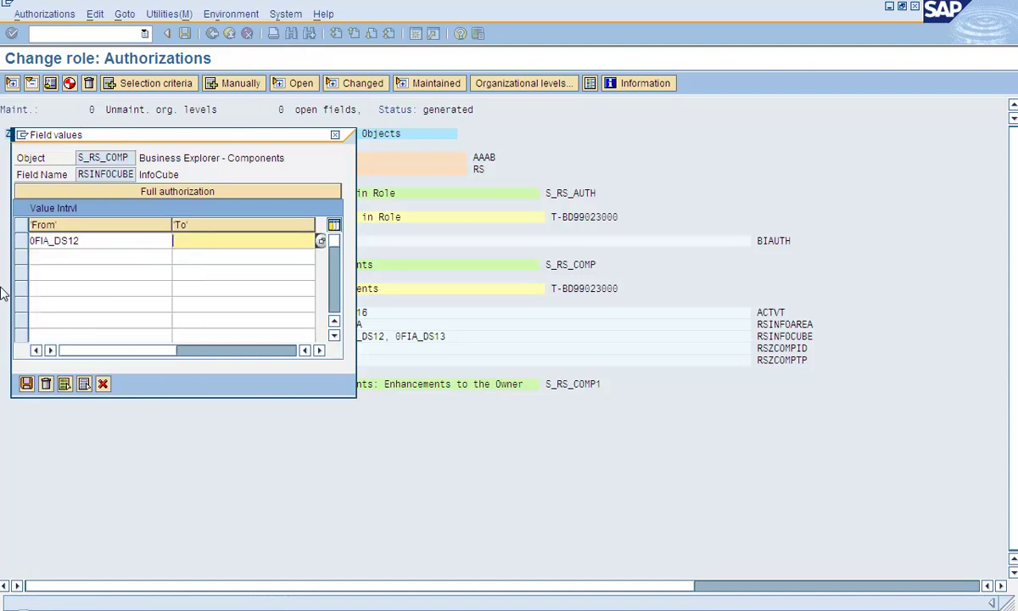
key("shift+Tab")
key("BackSpace")
key("BackSpace")
type("*")
key("Return")
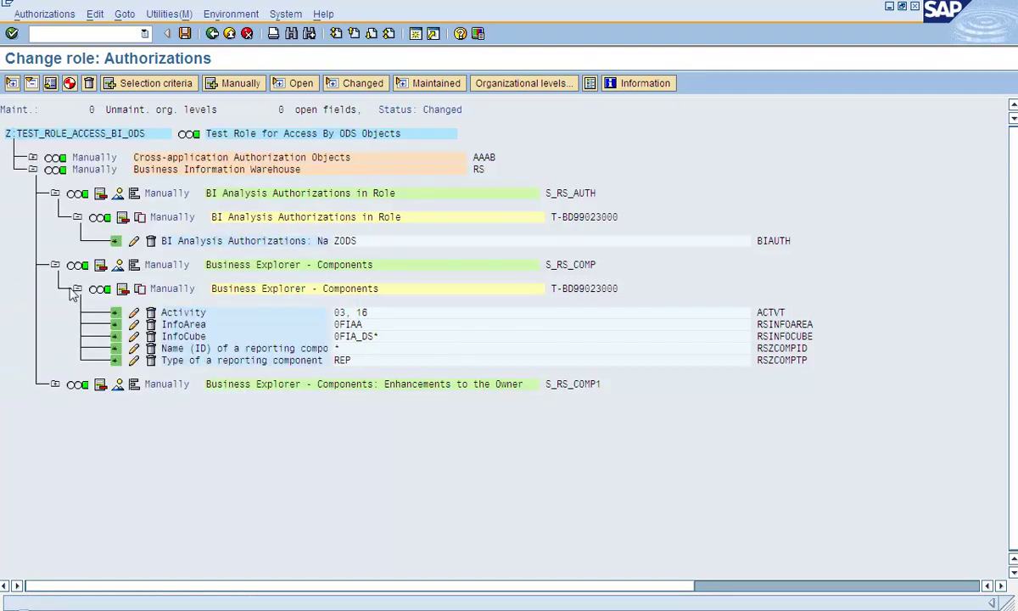
- Compare the ODS object range on the PowerPoint slide with the InfoCube and BI analysis authorization values in the SAP role
key("alt+Tab")
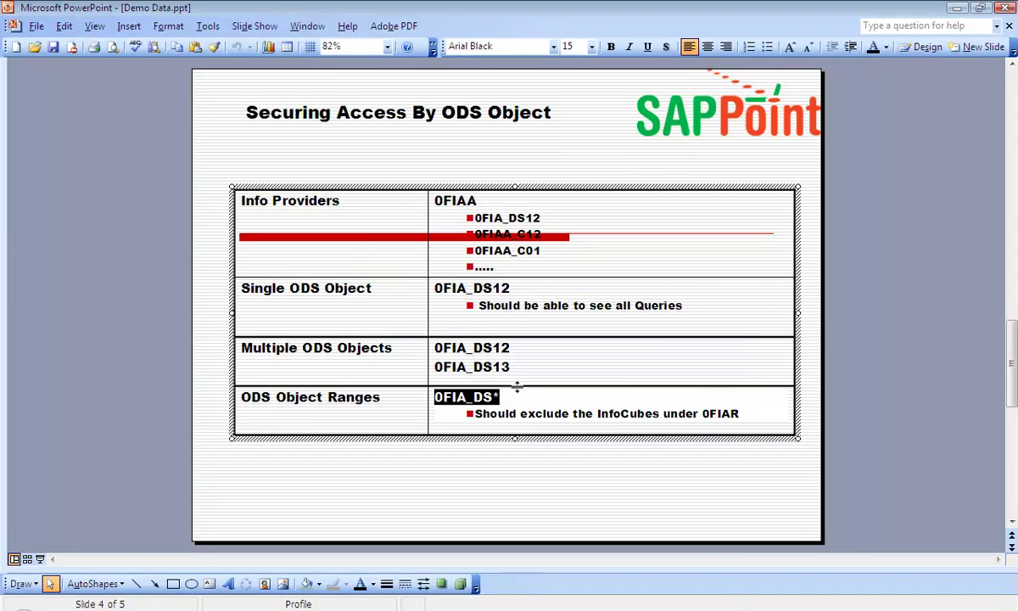
key("alt+Tab")
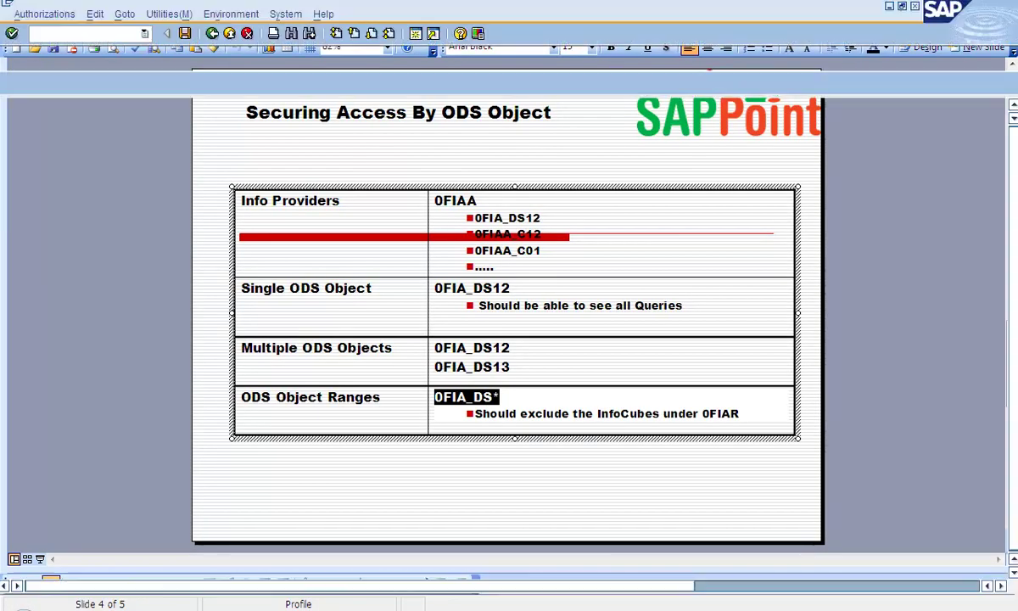
left_click(352, 335)
left_click(193, 337)
left_click(342, 337)
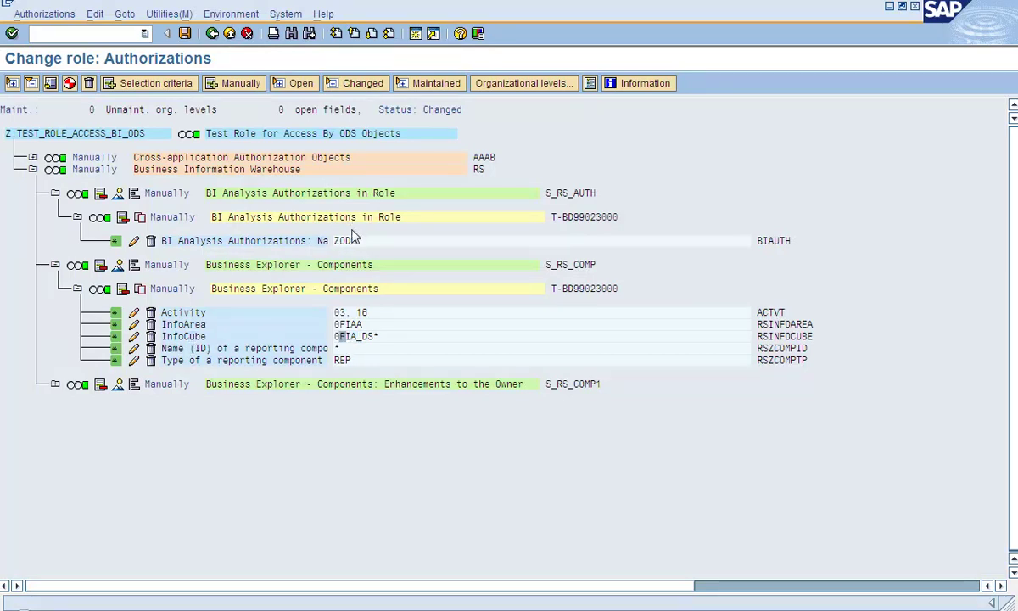
left_click(347, 241)
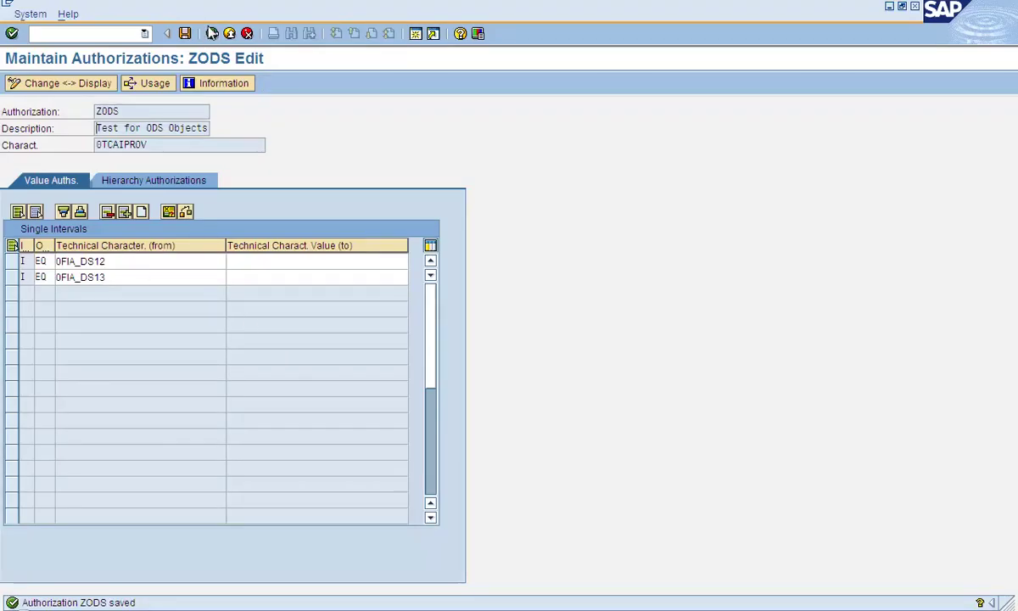
- Reopen the 0TCAIPROV values of authorization ZODS and change the 0FIA_DS12 interval to 0FIA_DS* with option CP
left_click(213, 34)
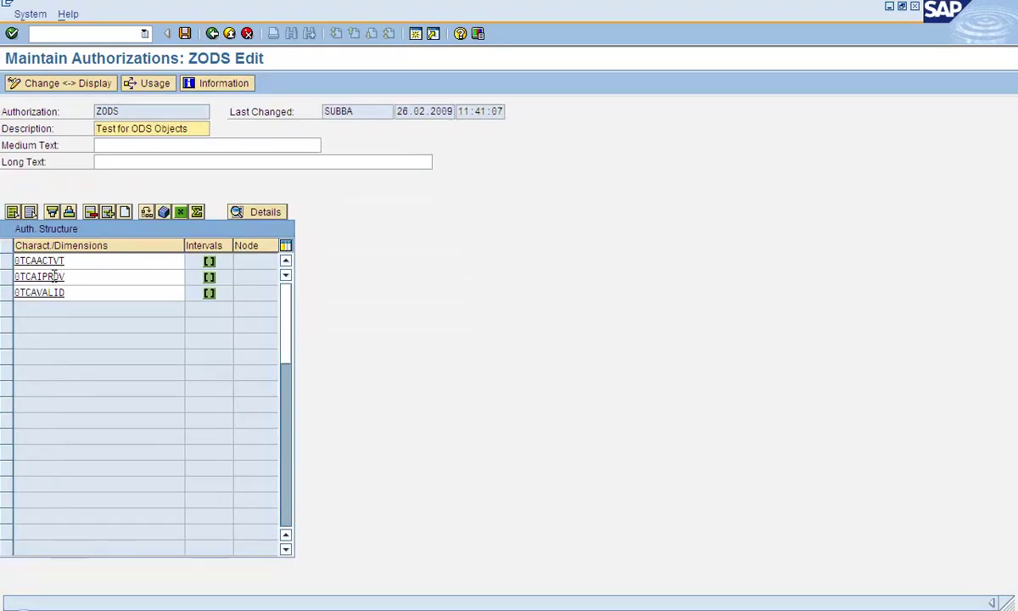
left_click(40, 277)
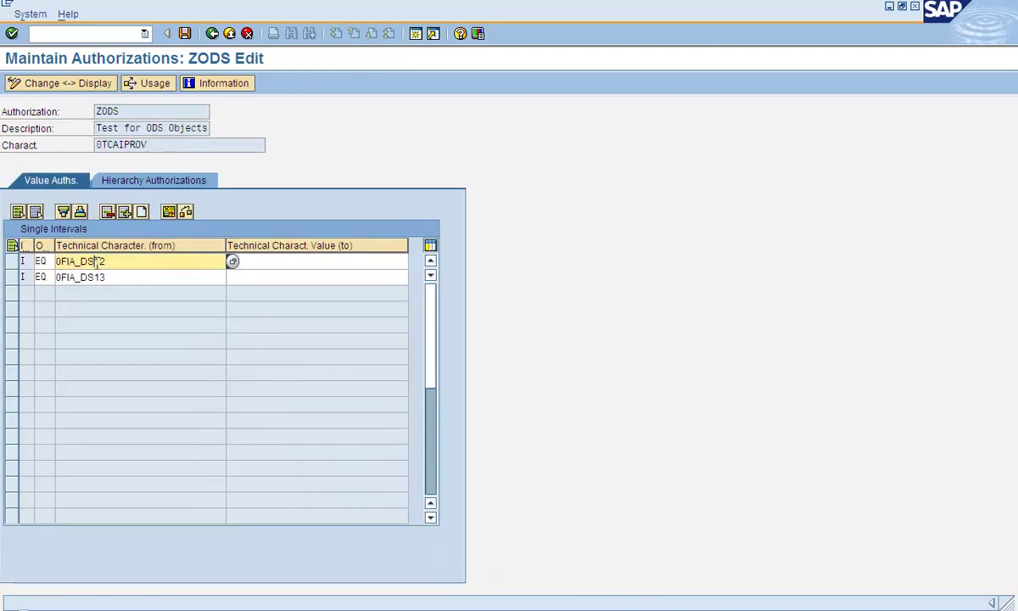
key("shift+Right")
key("shift+Right")
key("Caps_Lock")
key("Delete")
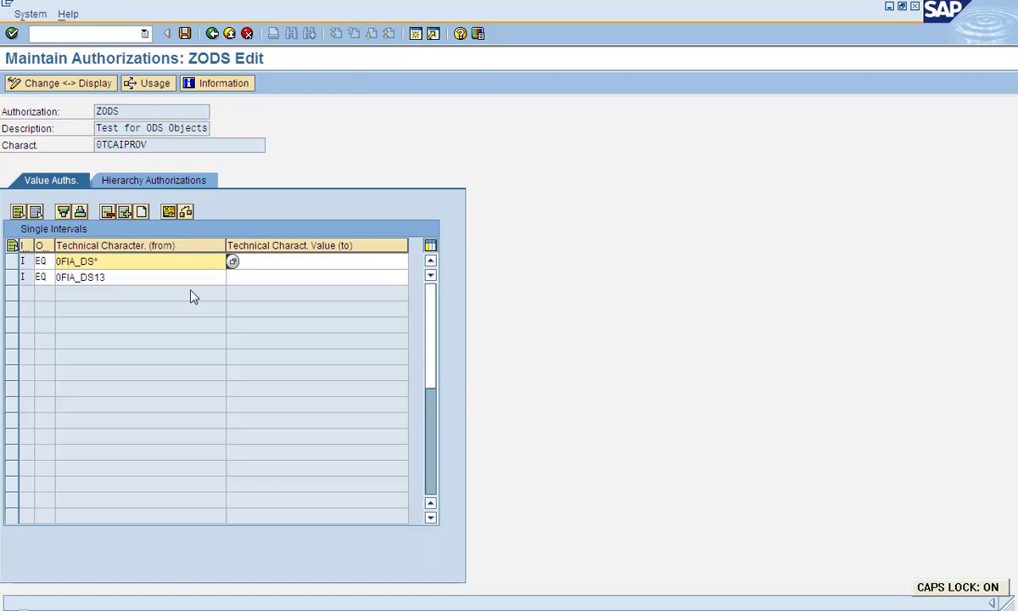
key("Caps_Lock")
type("*")
double_click(40, 262)
type("CP")
key("Tab")
- Delete the 0FIA_DS13 interval and save ZODS, overwriting the existing authorization, before returning to the role's authorization data
left_click(20, 277)
left_click(108, 213)
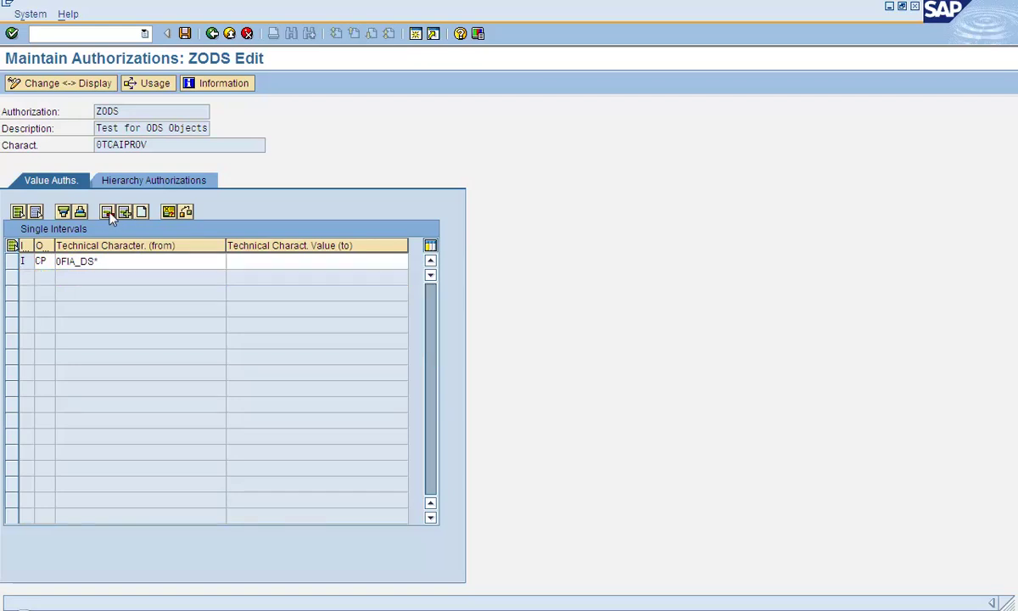
left_click(185, 34)
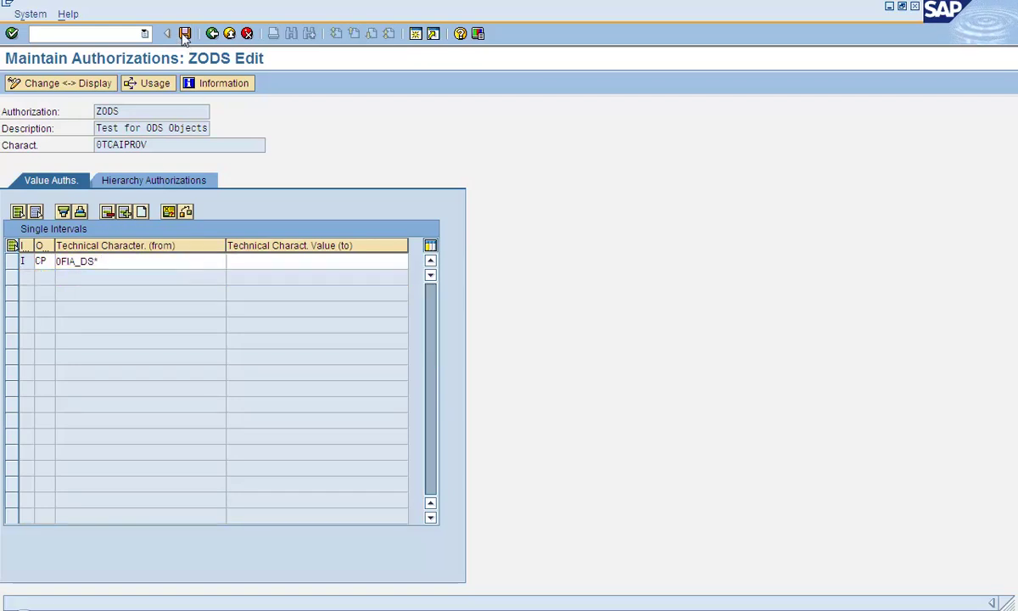
left_click(204, 298)
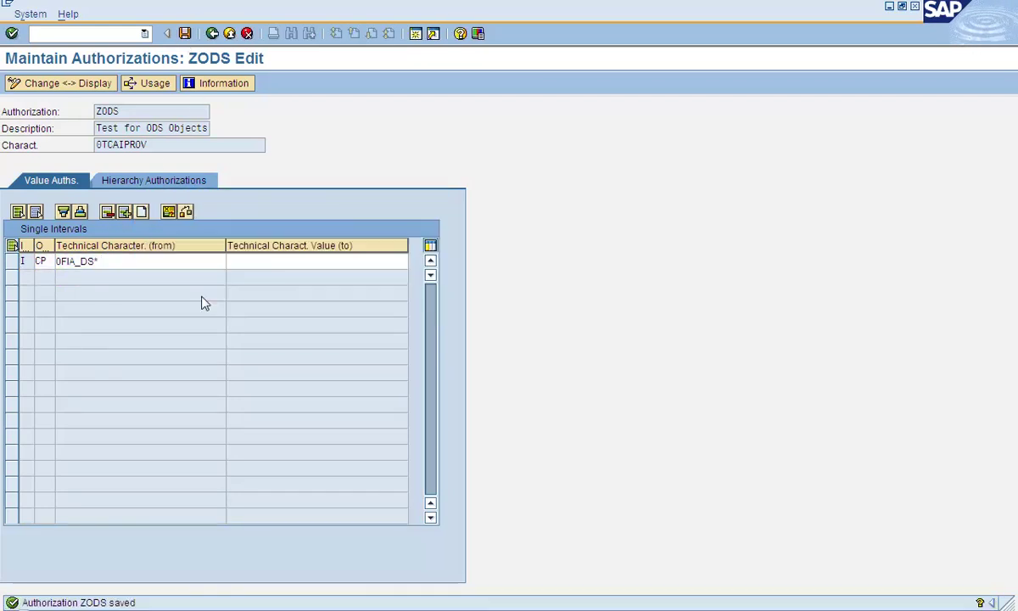
left_click(212, 34)
key("F3")
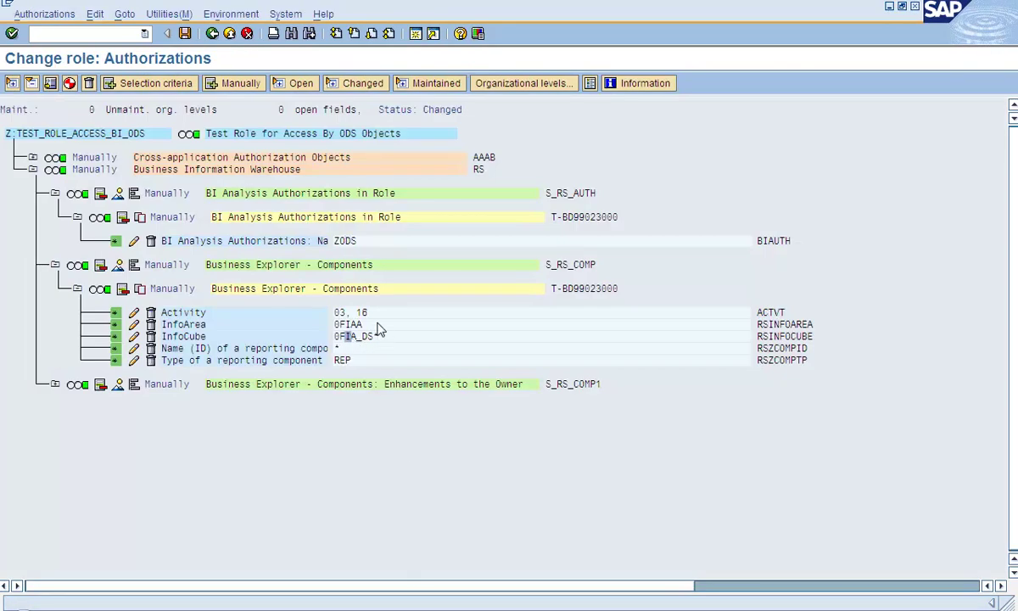
- Switch to the BEx query selection in Excel and browse the InfoAreas with technical names down to the objects under Asset Accounting
left_click(336, 338)
left_click(359, 326)
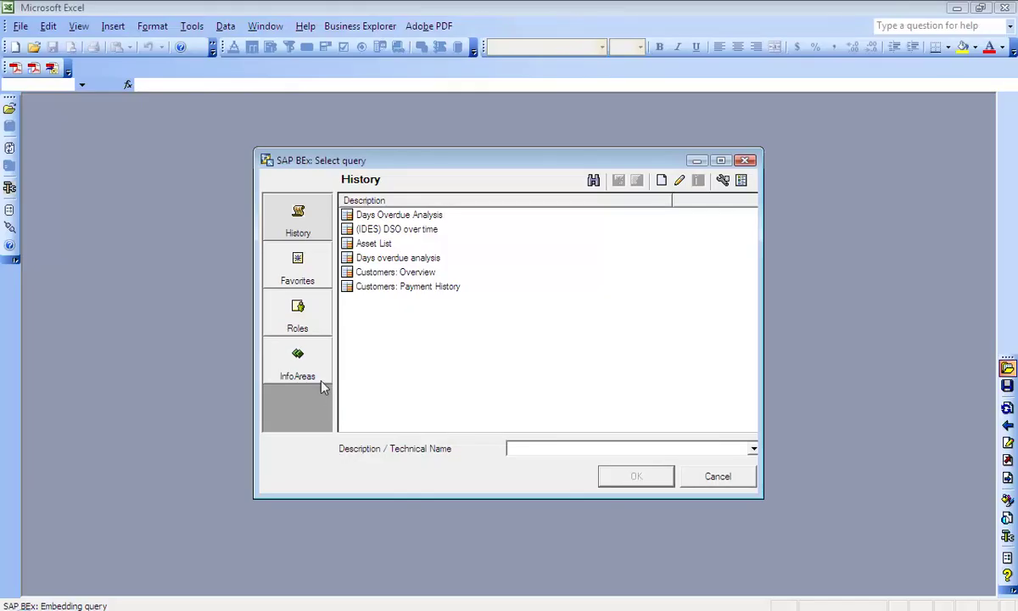
left_click(314, 376)
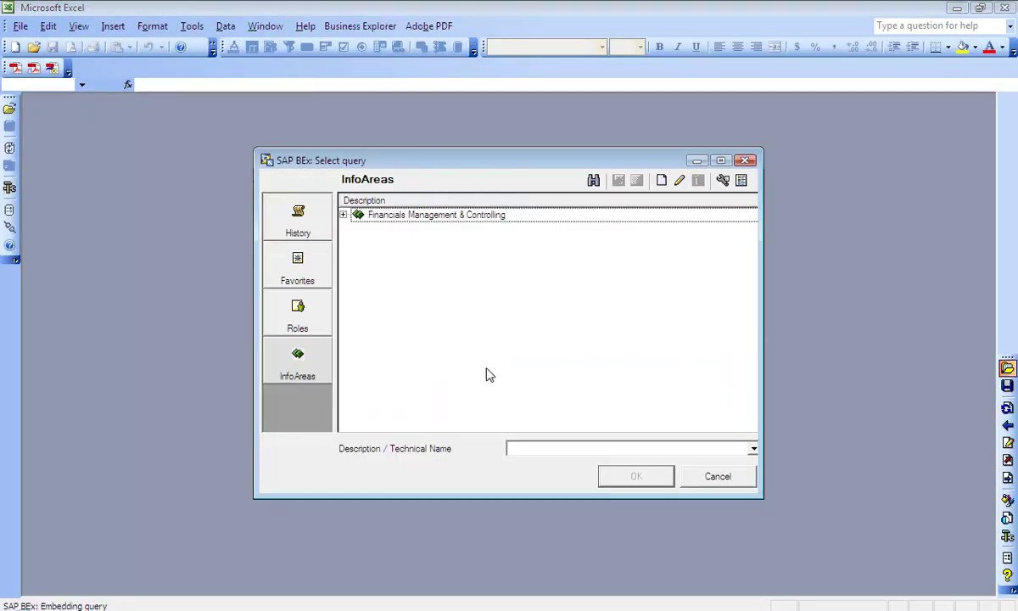
left_click(723, 180)
left_click(343, 215)
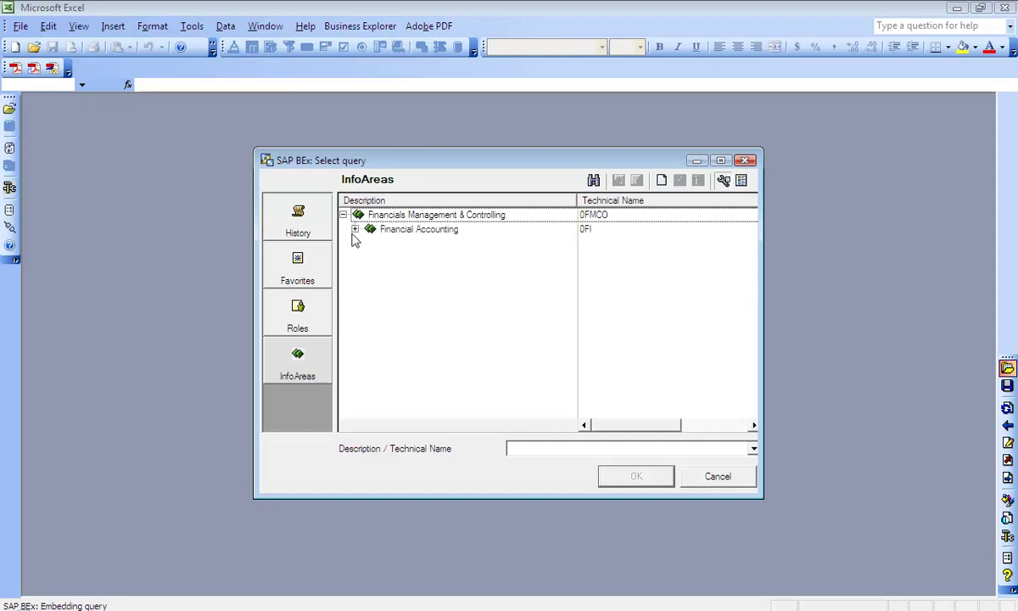
left_click(355, 230)
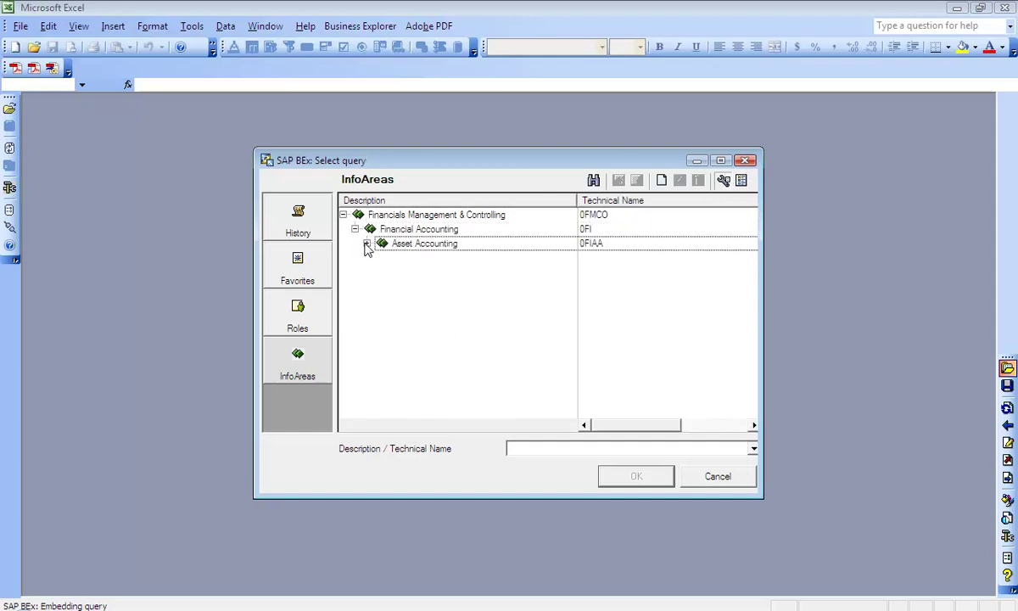
left_click(367, 244)
- Examine the queries under Period Value (Delta), then collapse the Asset Accounting InfoArea
left_click(417, 273)
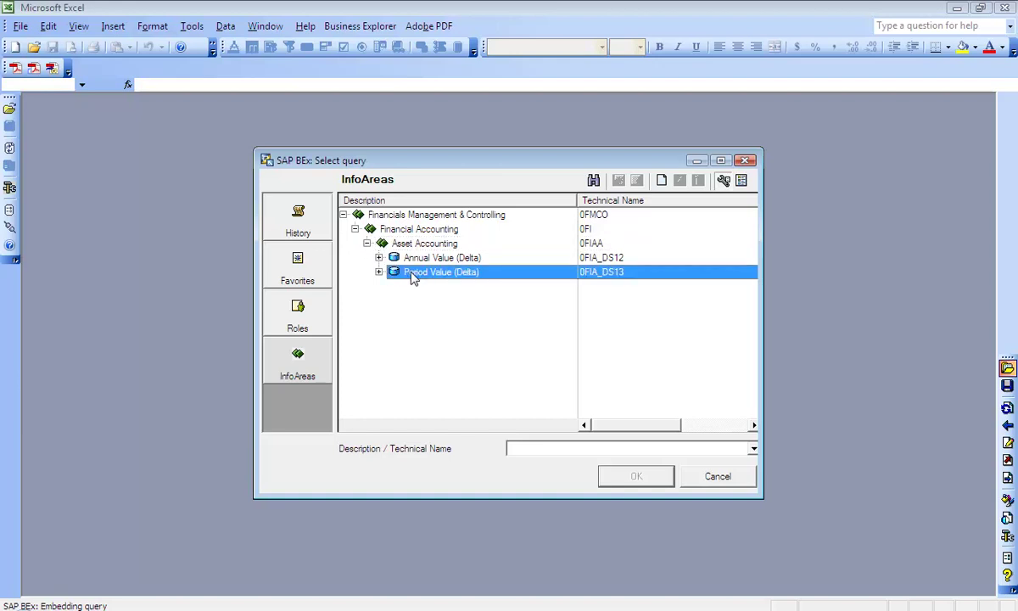
left_click(380, 272)
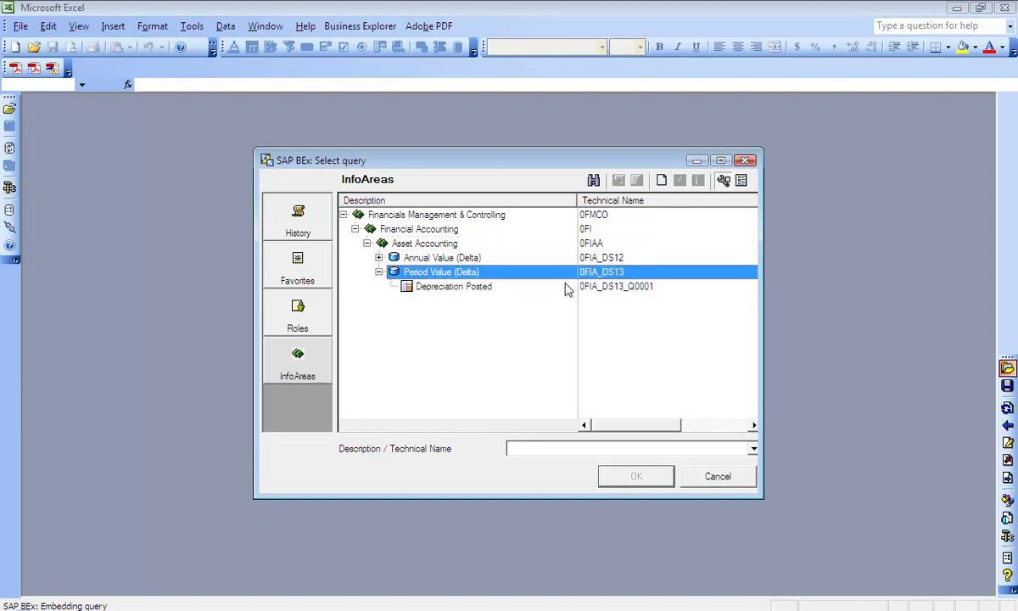
left_click(460, 246)
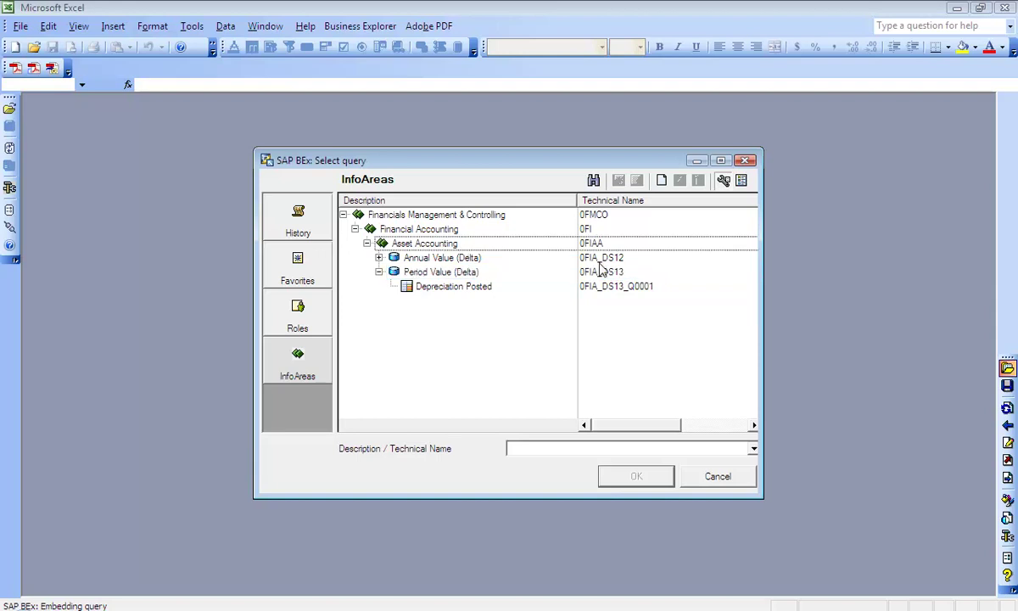
left_click(379, 272)
left_click(379, 257)
left_click(367, 243)
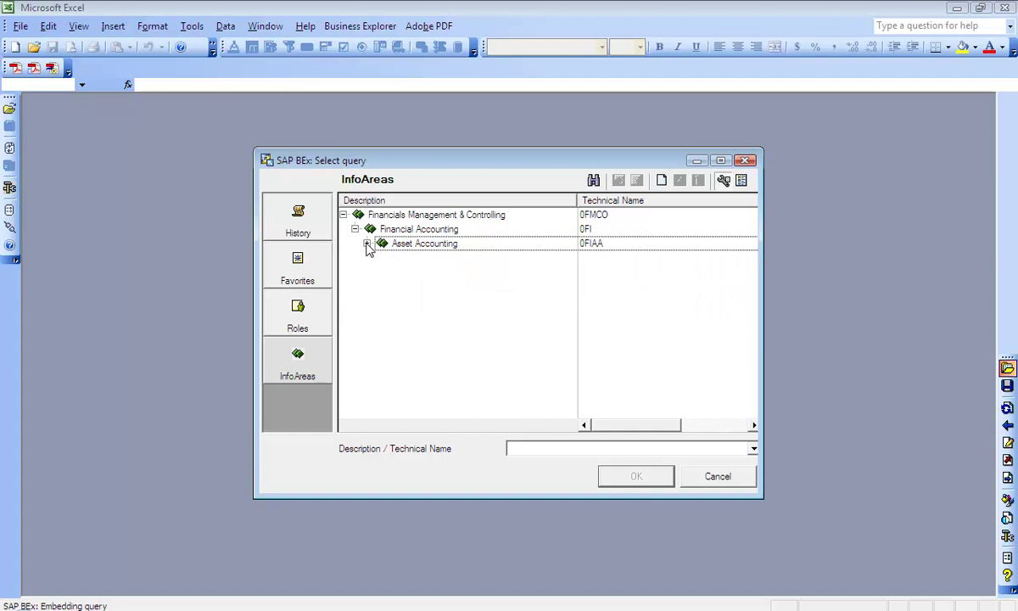
- Expand Asset Accounting again and compare the technical names of the Annual Value (Delta) and Period Value (Delta) ODS objects
left_click(367, 244)
left_click(379, 257)
left_click(379, 258)
left_click(379, 257)
left_click(379, 271)
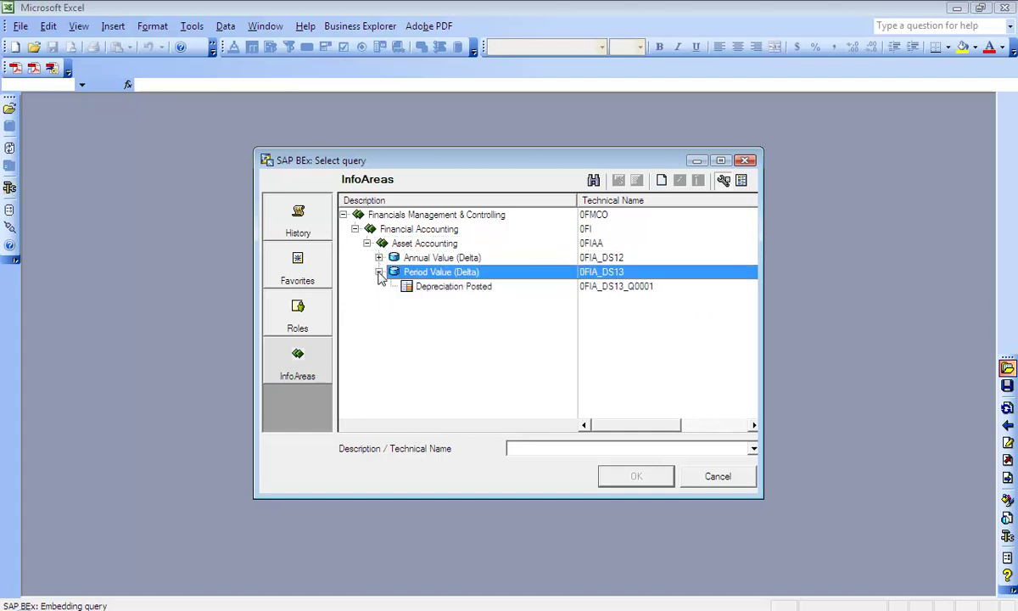
left_click(379, 272)
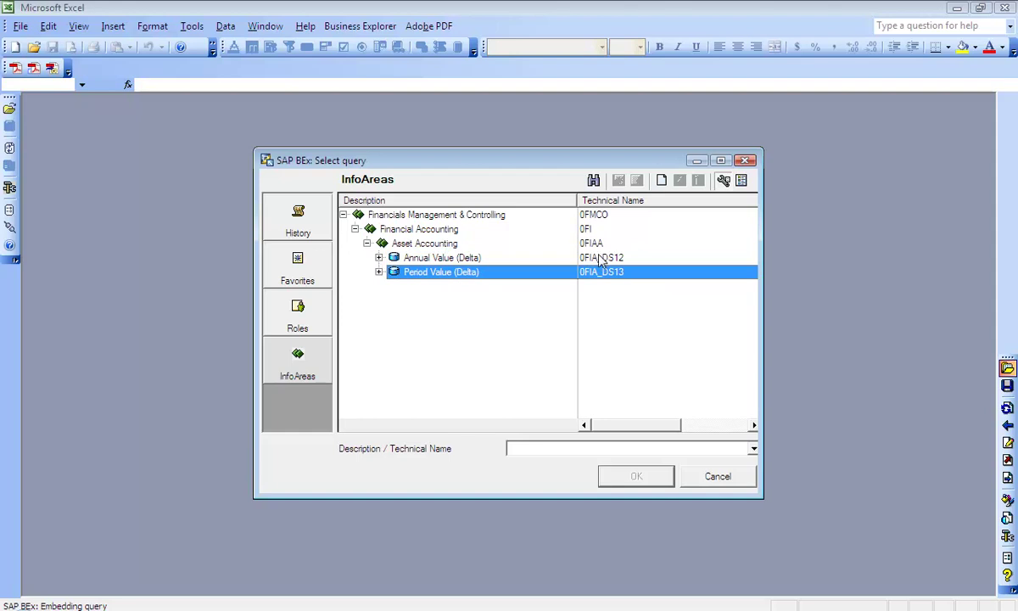
left_click(567, 243)
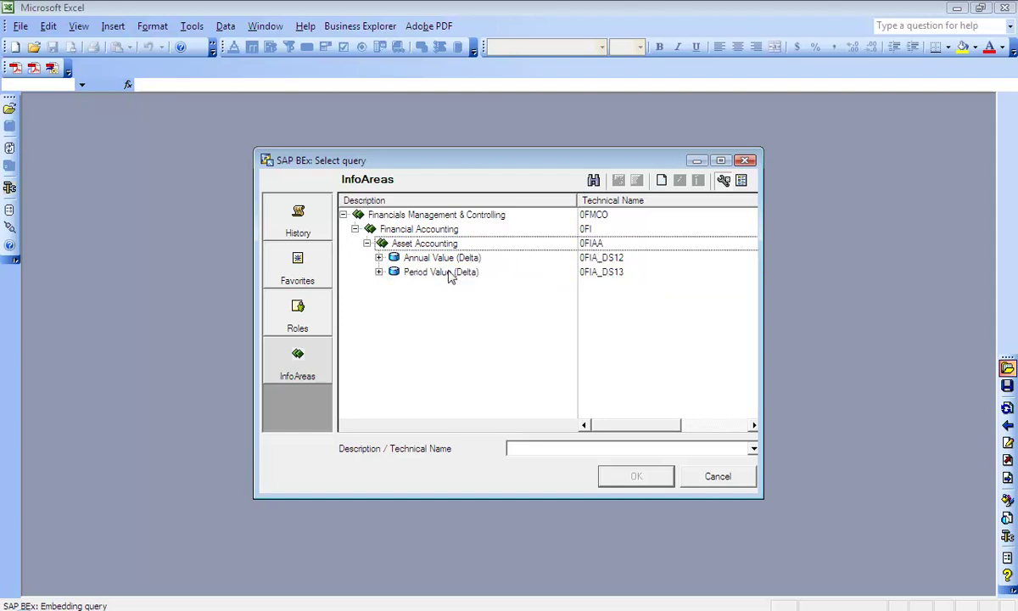
left_click(597, 271)
left_click(599, 262)
left_click(600, 271)
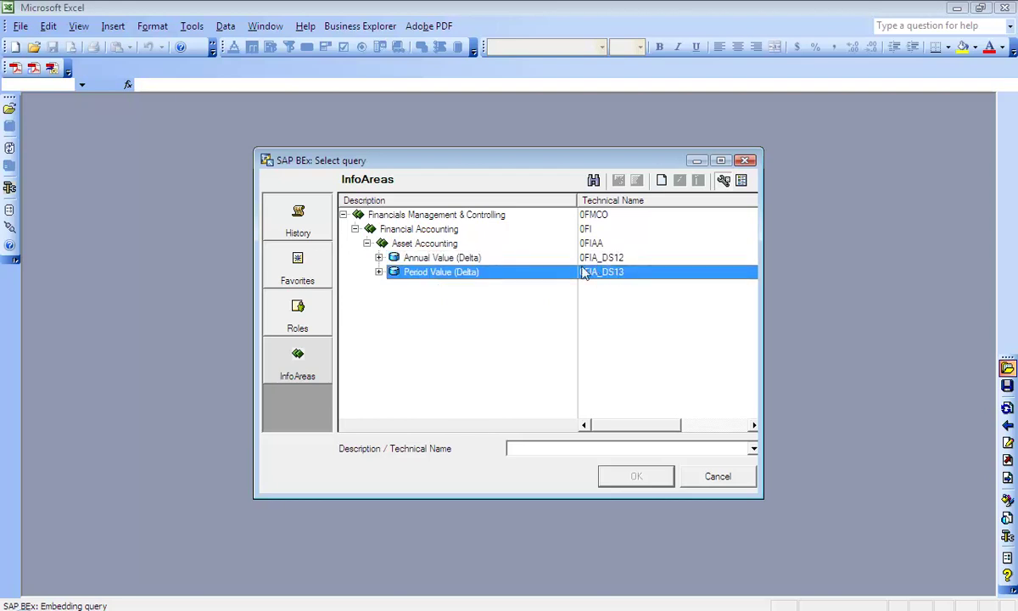
left_click(600, 260)
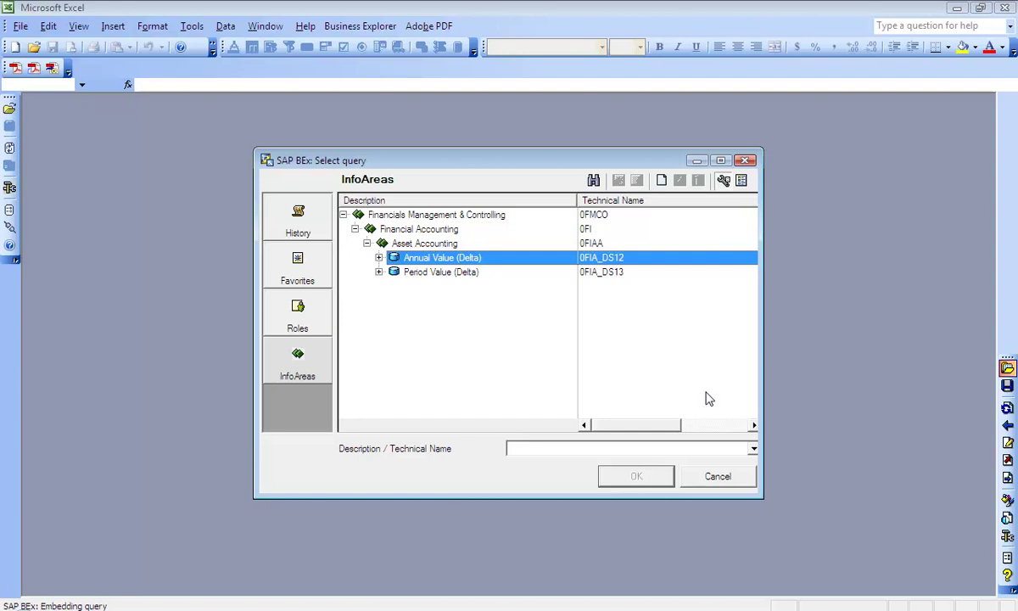
- Cancel the BEx query selection and close Excel, returning to the role's authorization data in SAP
left_click(710, 482)
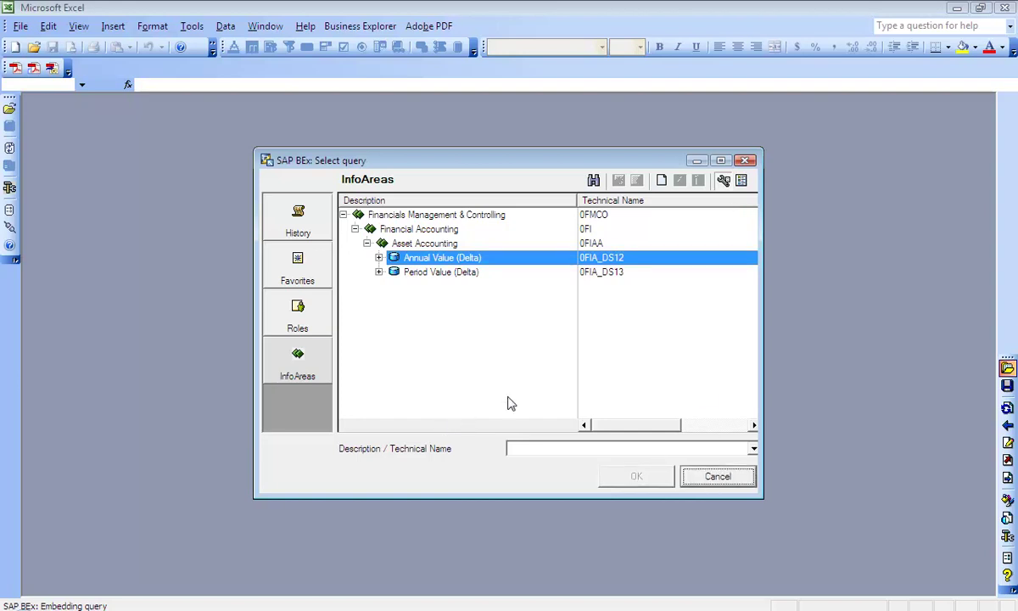
left_click(730, 482)
left_click(1005, 8)
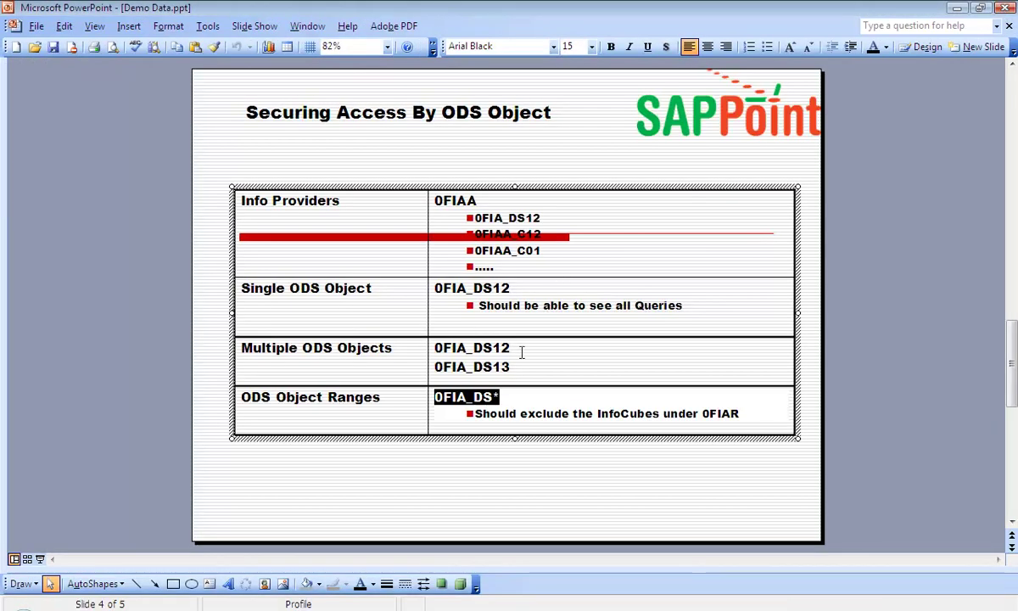
key("alt+Tab")
- Review the InfoCube value and its RSINFOCUBE field in the role's S_RS_COMP authorization
left_click(357, 333)
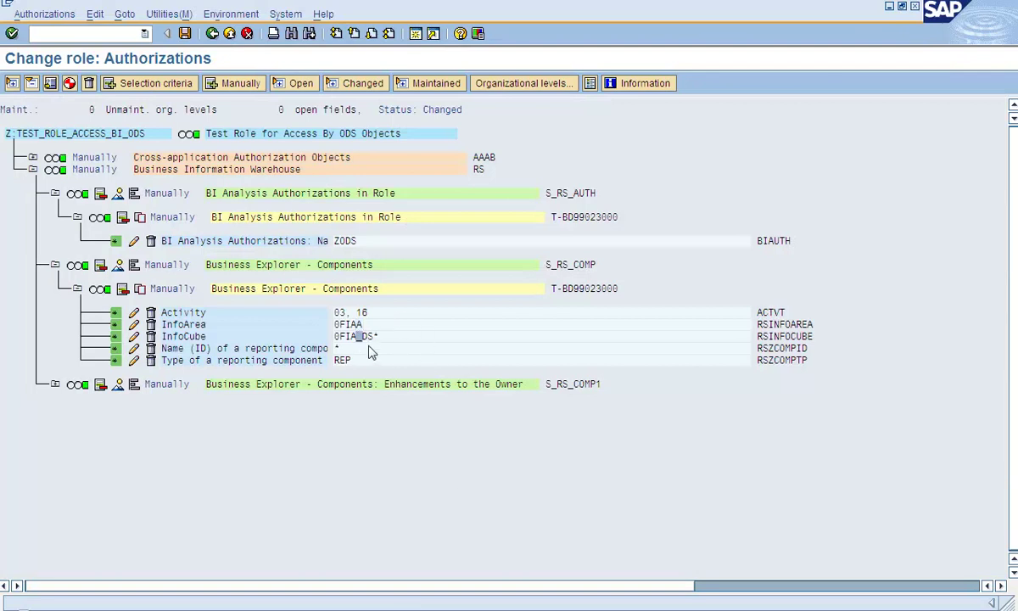
left_click(376, 336)
left_click(429, 335)
left_click(359, 336)
left_click(715, 340)
left_click(731, 337)
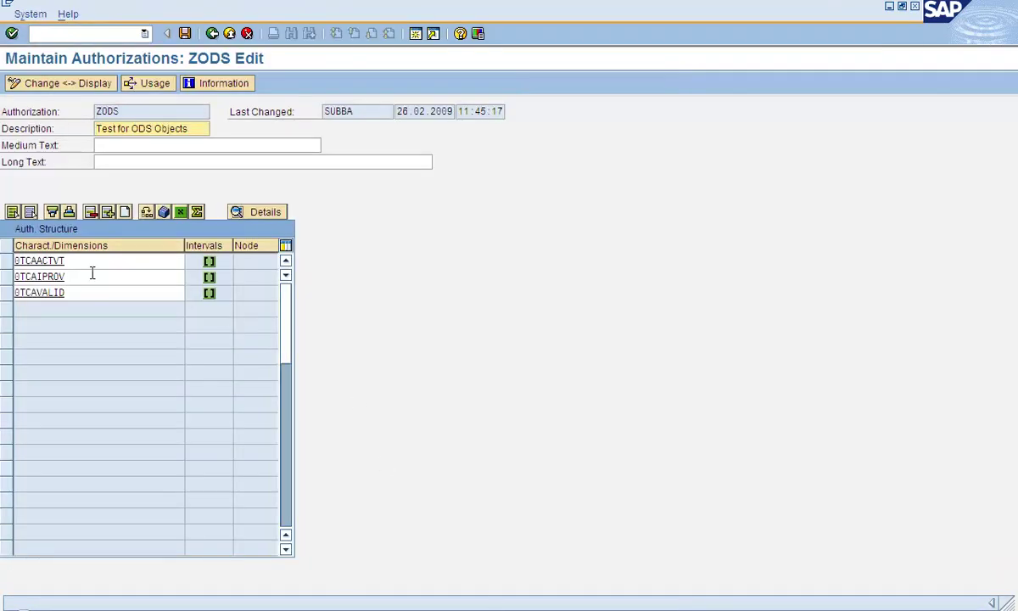
- Open the 0TCAIPROV values of authorization ZODS and compare the interval with the role's InfoCube value
left_click(62, 277)
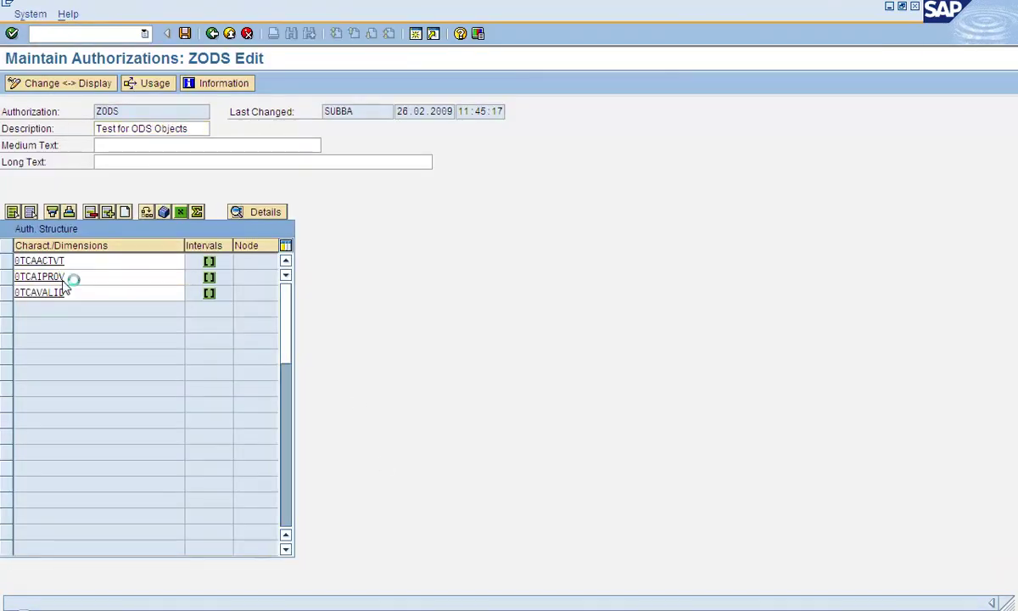
double_click(68, 277)
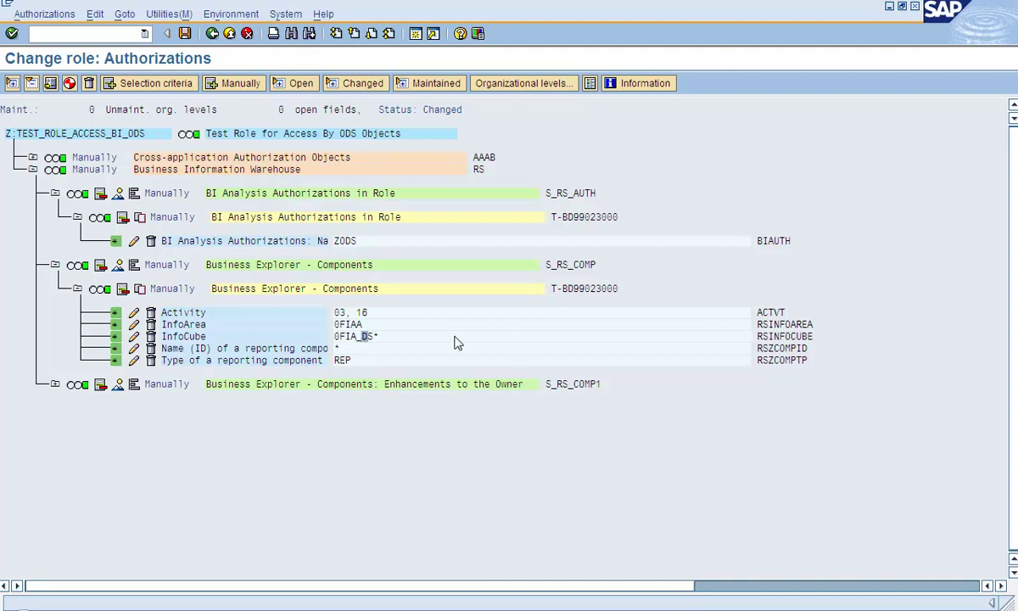
left_click(570, 336)
left_click(504, 607)
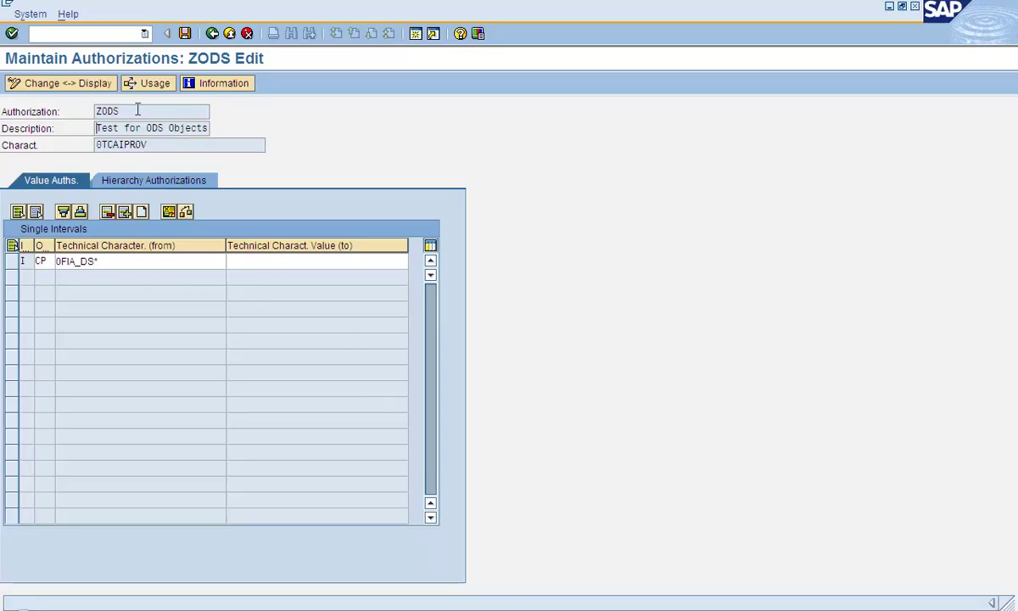
left_click_drag(148, 145, 50, 141)
key("F3")
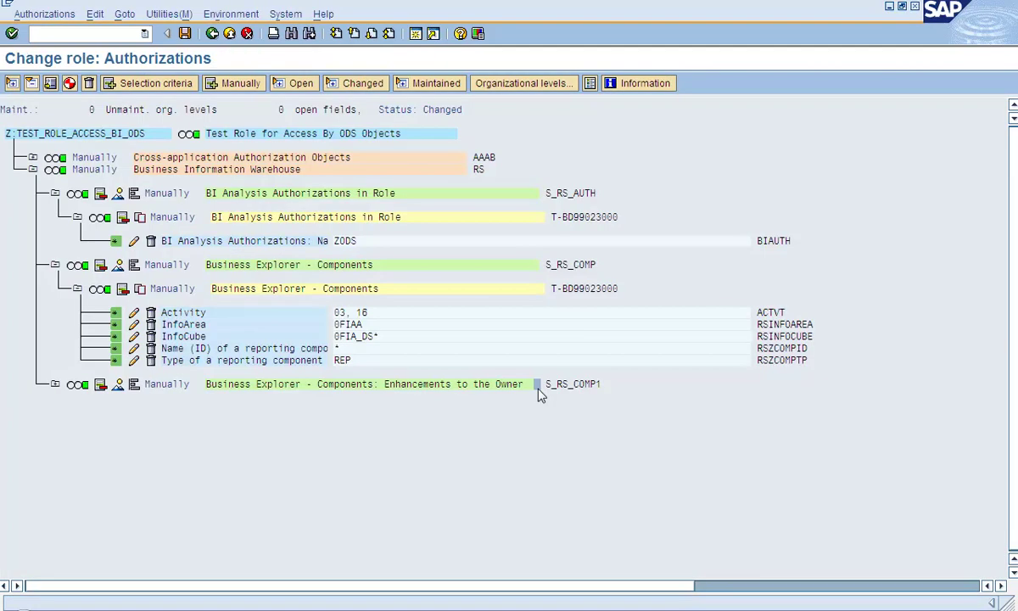